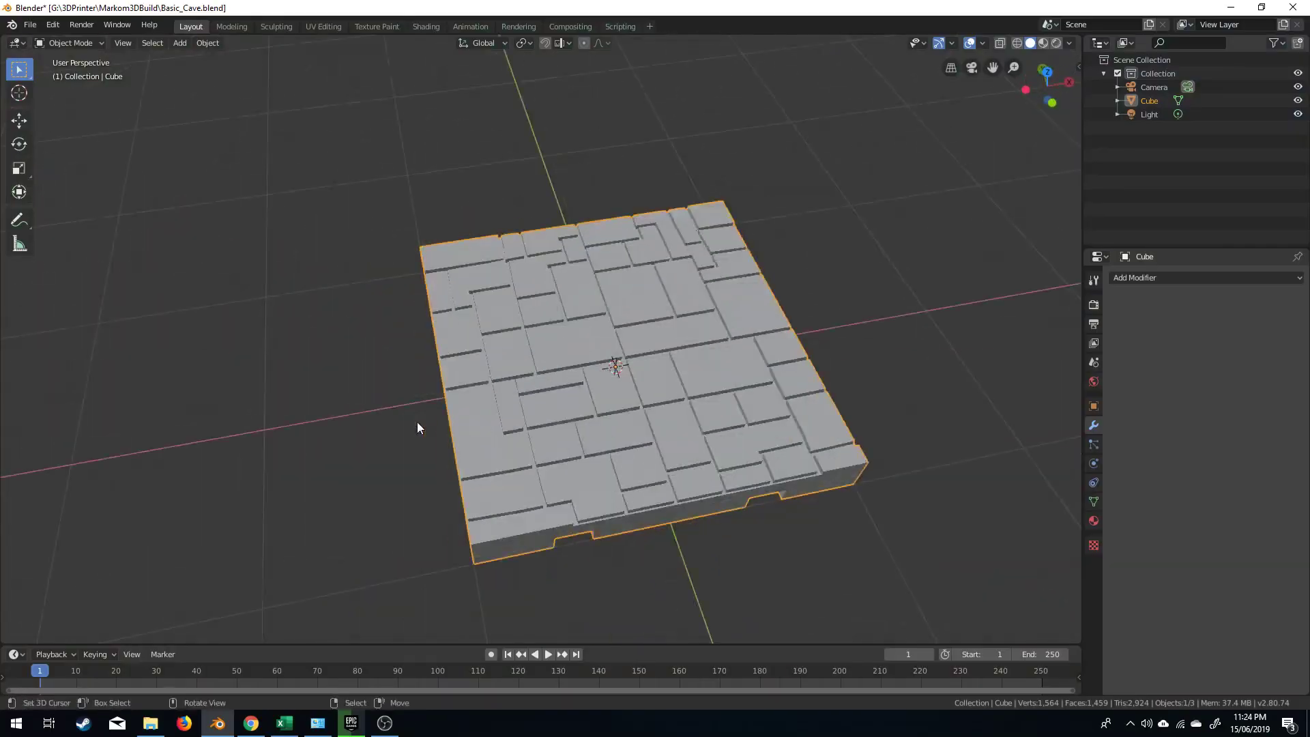
Open the stone floor tile's mesh for editing and inspect it in the top and front orthographic views
key(Tab)
middle_drag(501, 485, 503, 456)
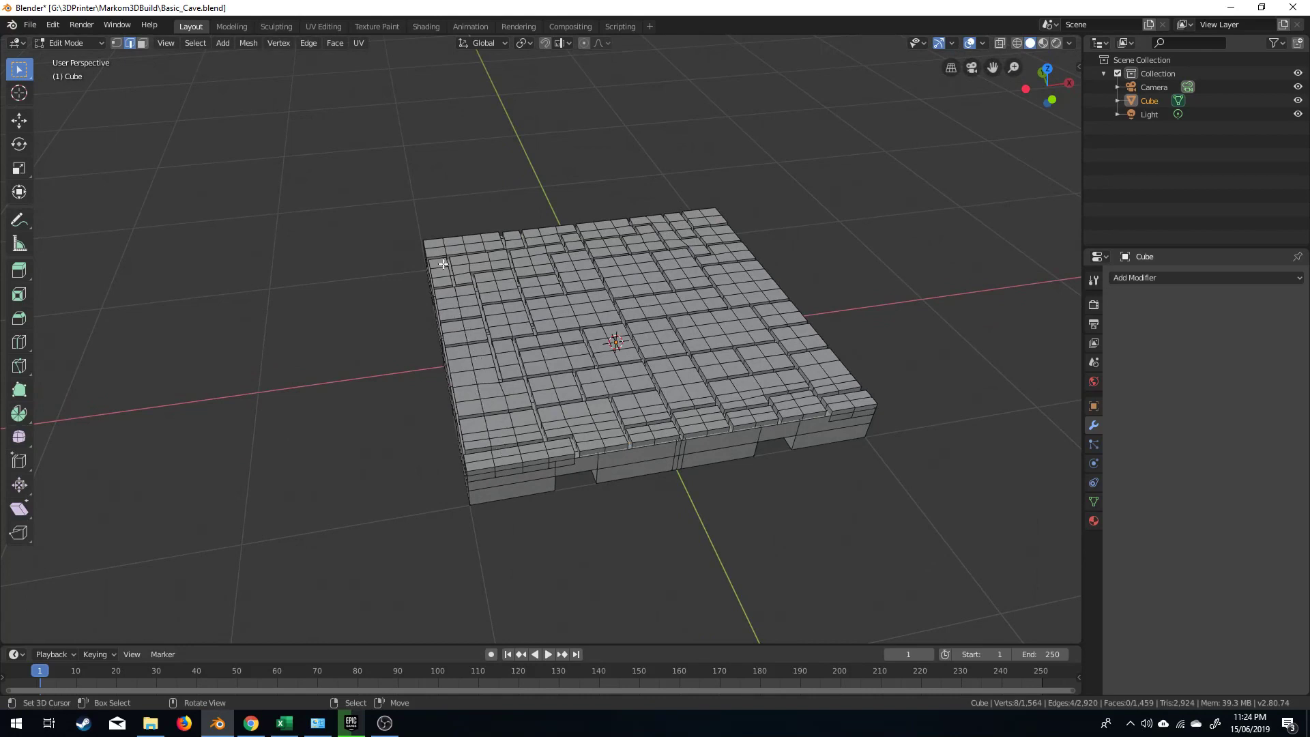
middle_drag(488, 475, 482, 454)
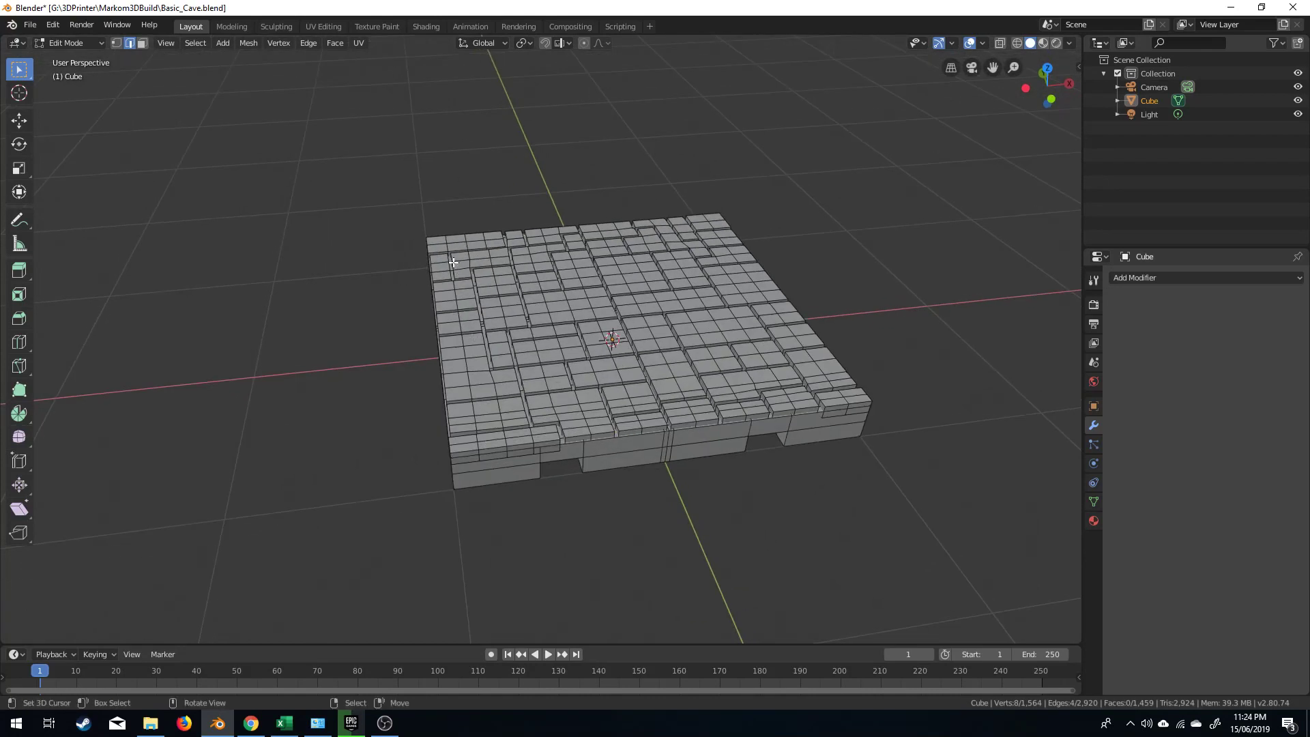
key(KP_7)
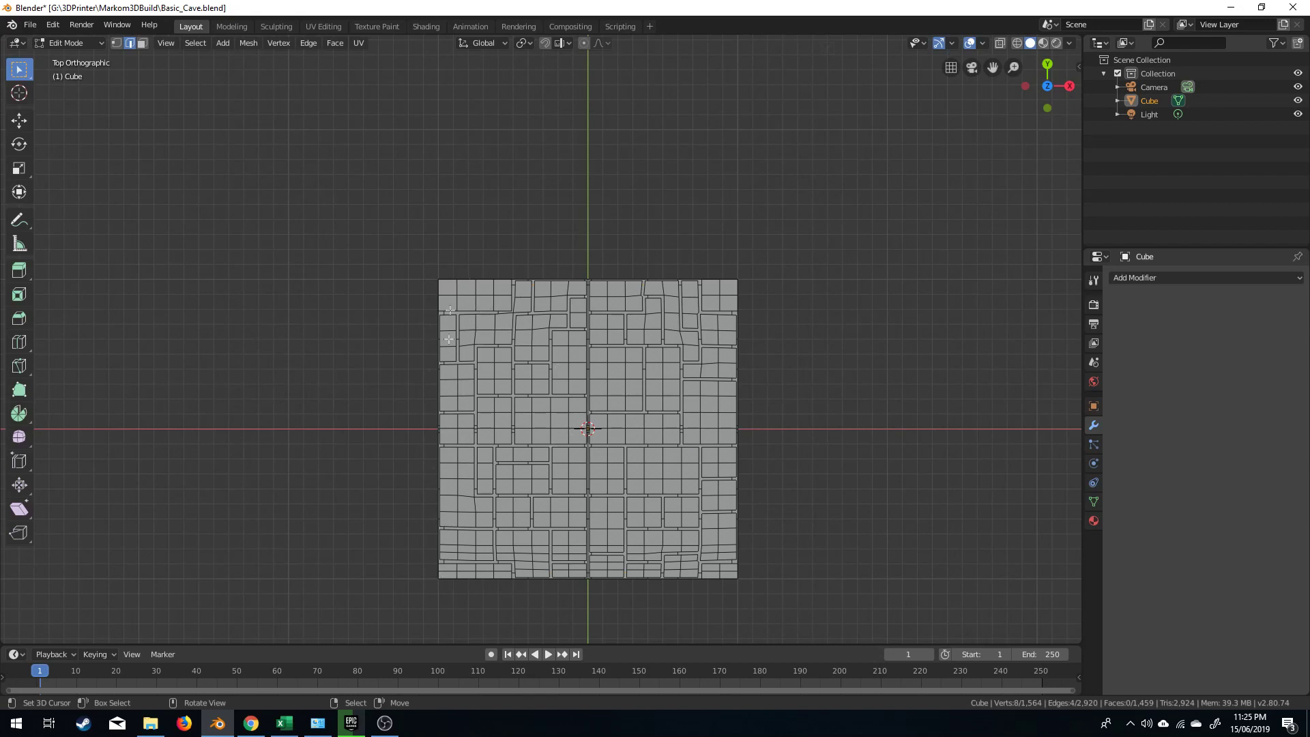
middle_drag(438, 578, 445, 476)
key(KP_1)
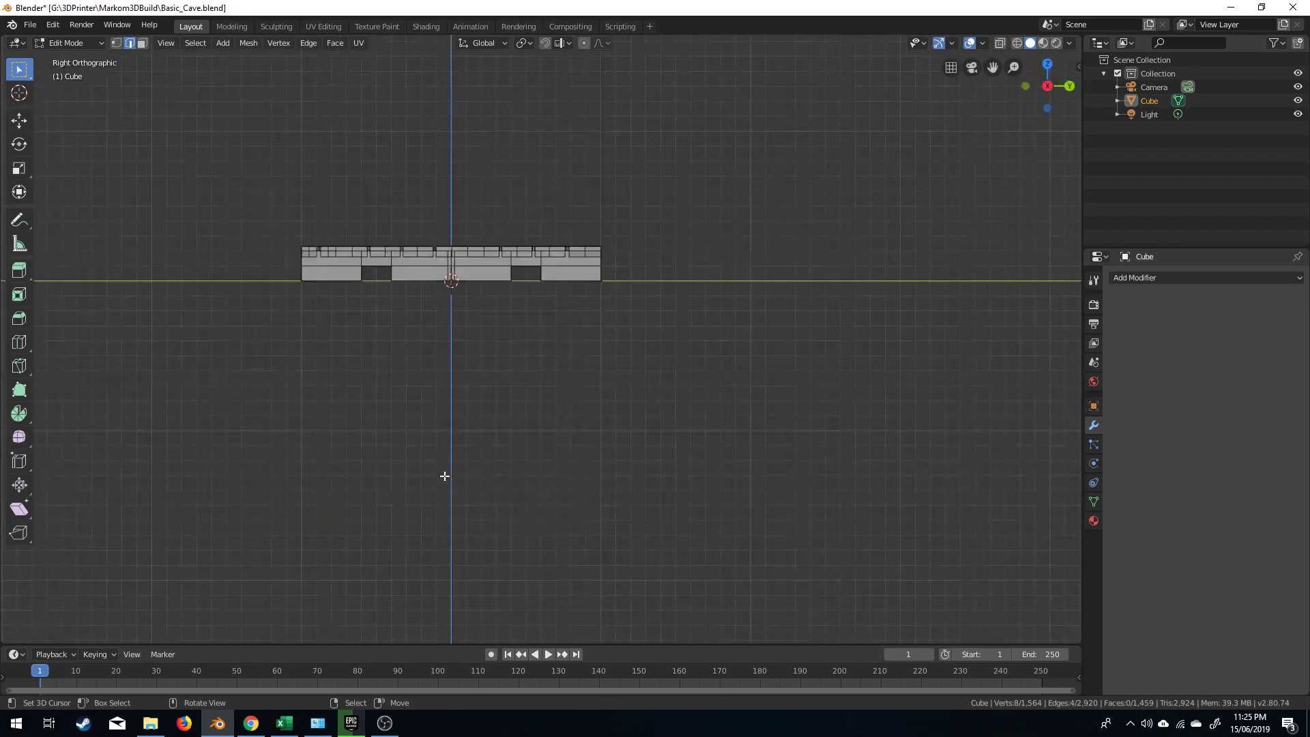
shift+middle_drag(433, 343, 430, 427)
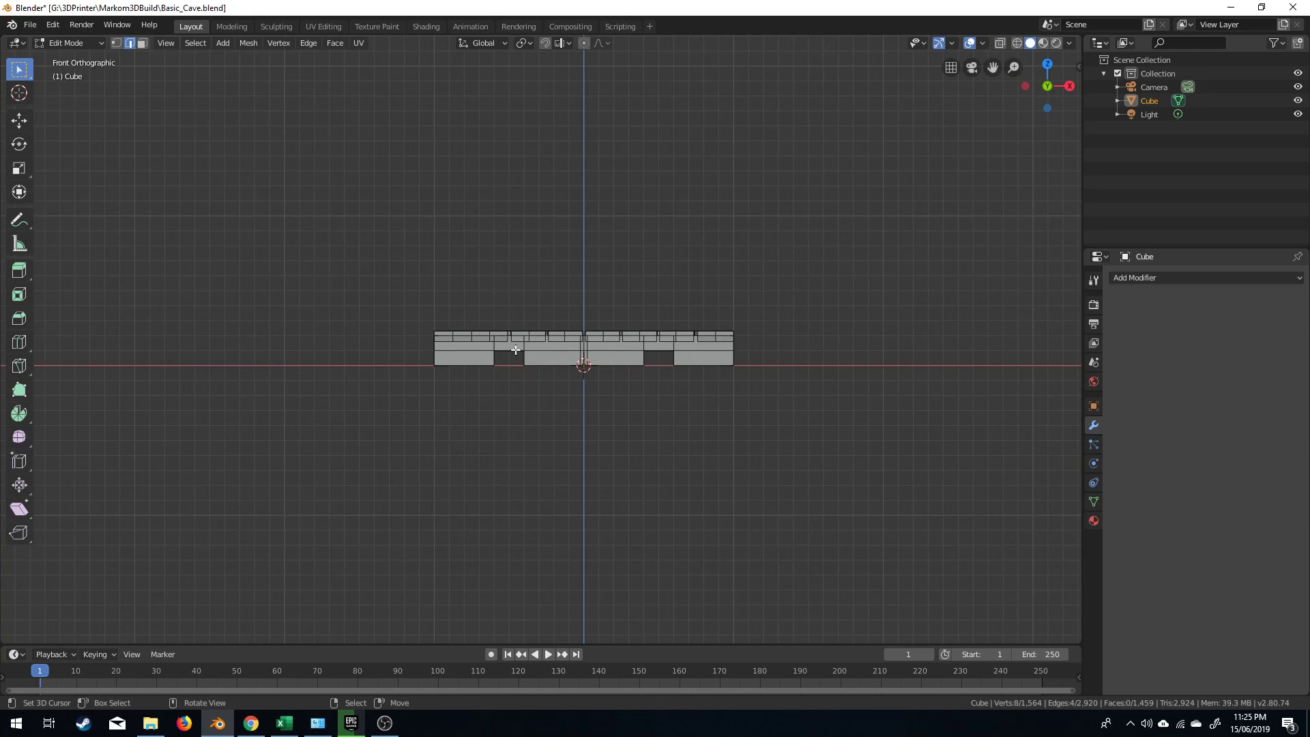
Open the Windows Calculator, make its window narrower and divide 20 by 2
click(5, 734)
text(cal)
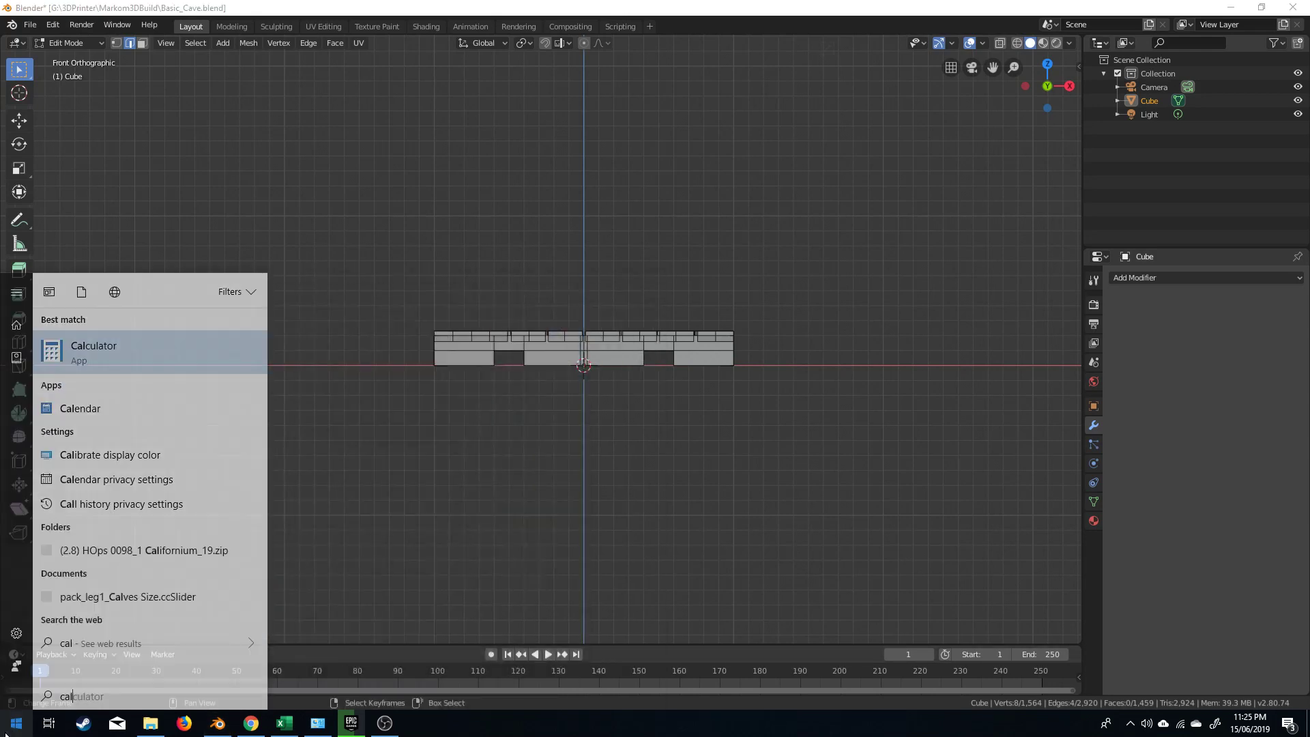
key(Return)
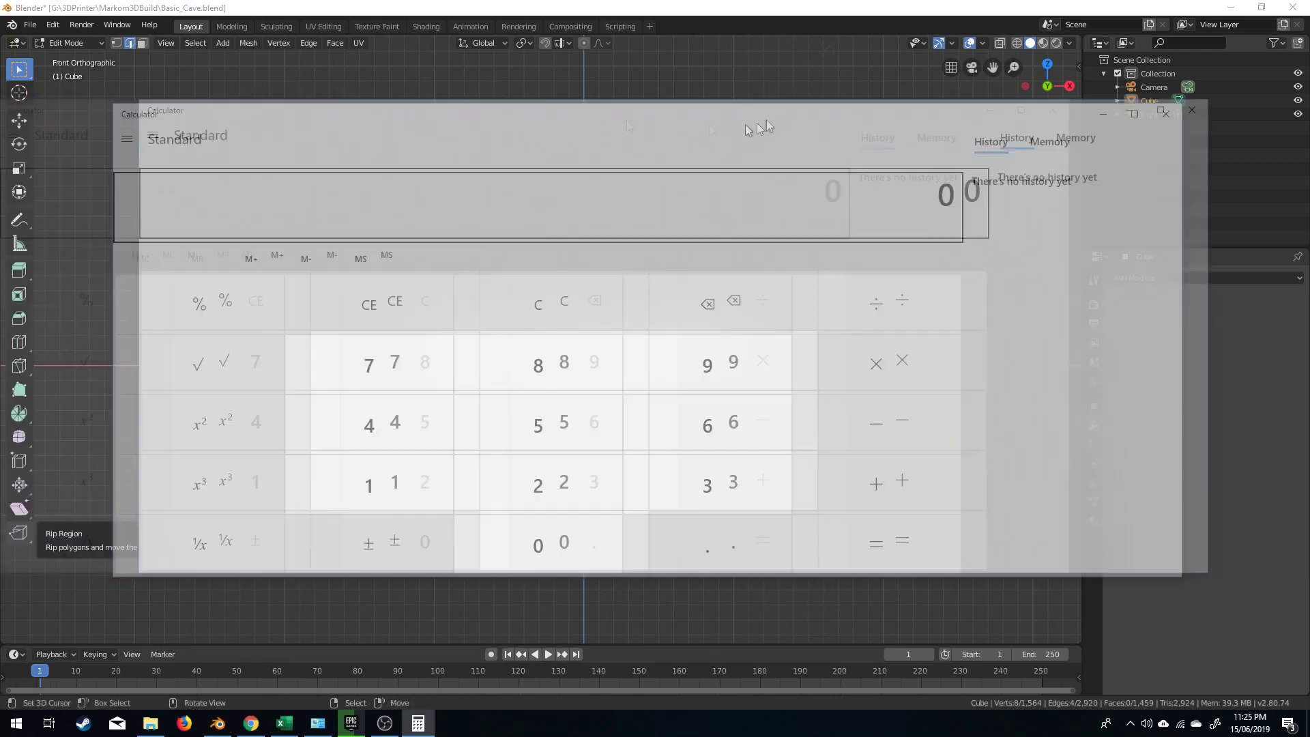
drag(1137, 542, 625, 549)
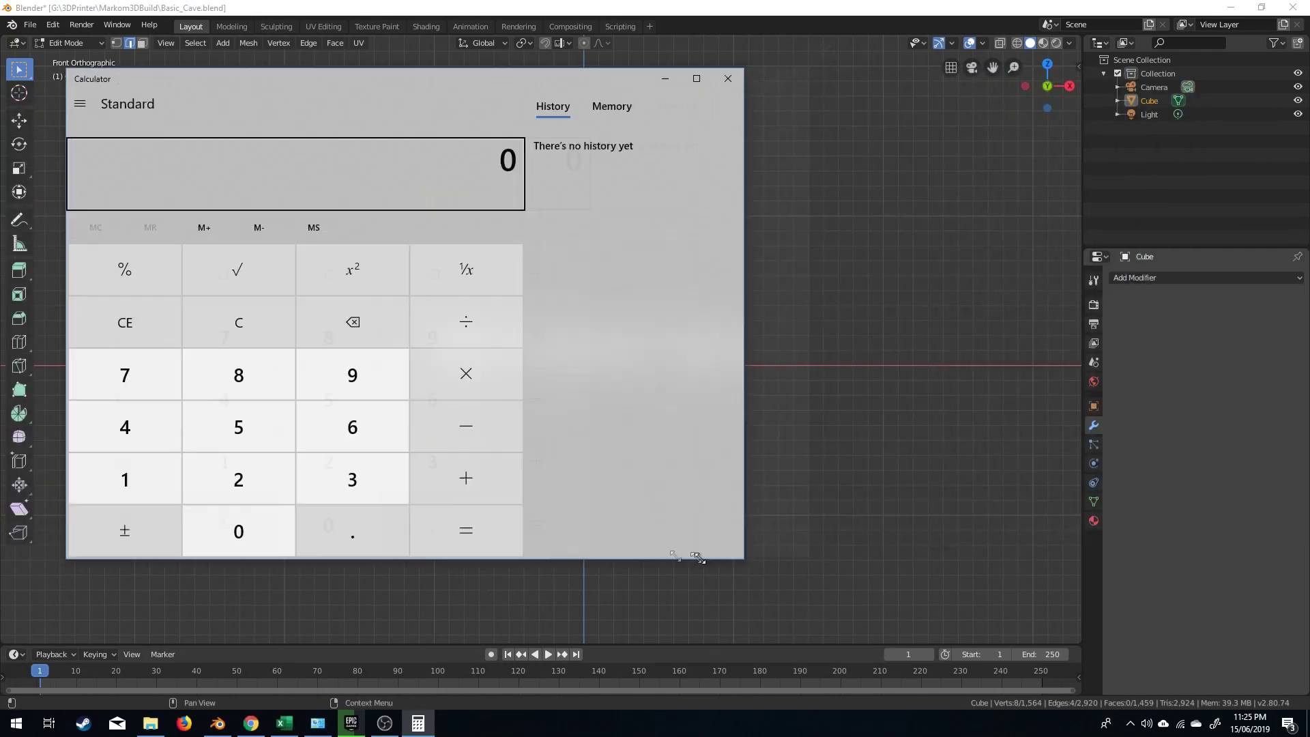
click(194, 469)
click(195, 521)
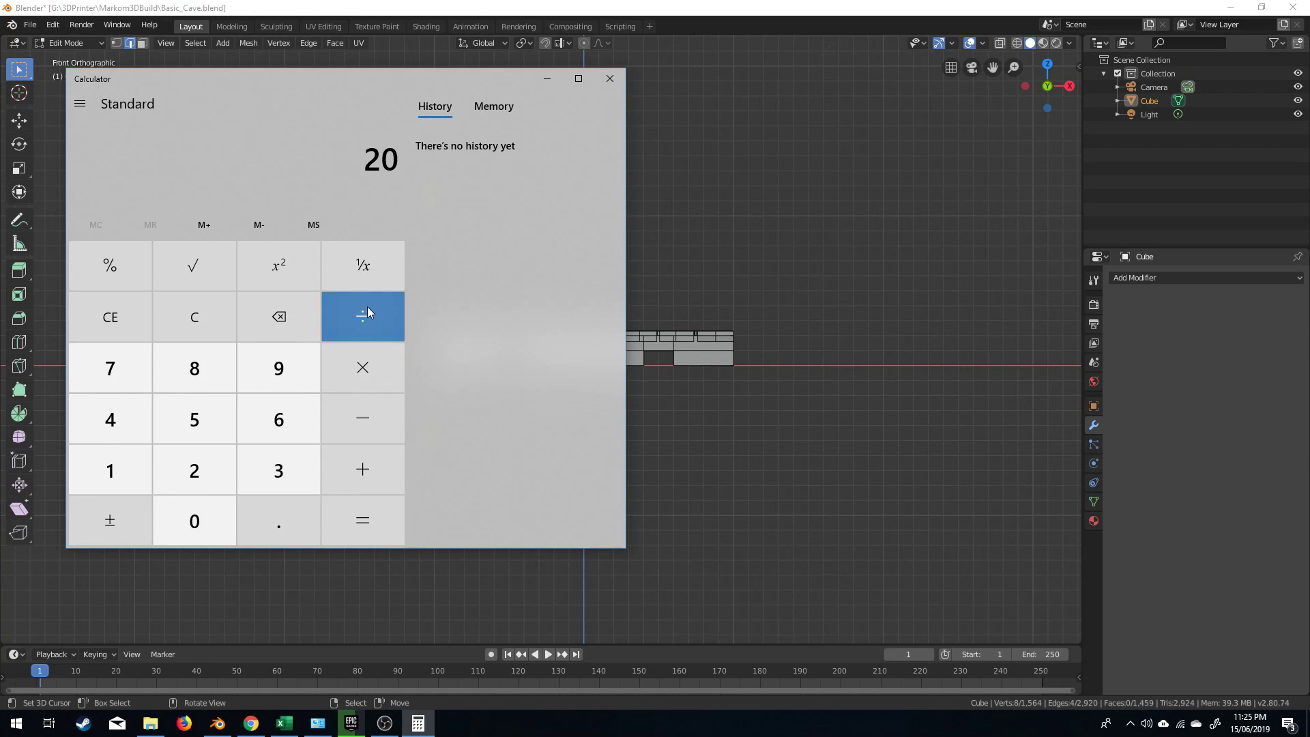
click(367, 313)
click(194, 471)
click(369, 519)
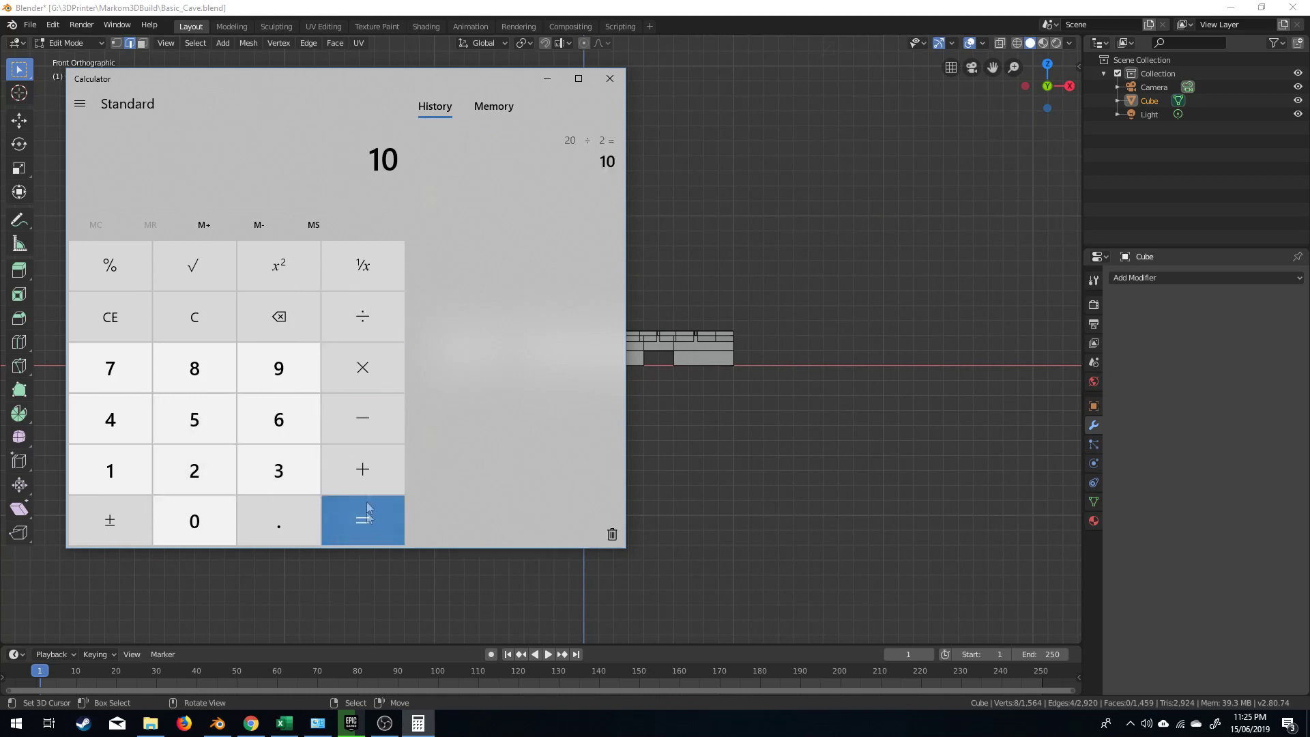
Clear the calculation, divide 20 by 25 and close the Calculator
click(179, 335)
click(203, 477)
click(196, 520)
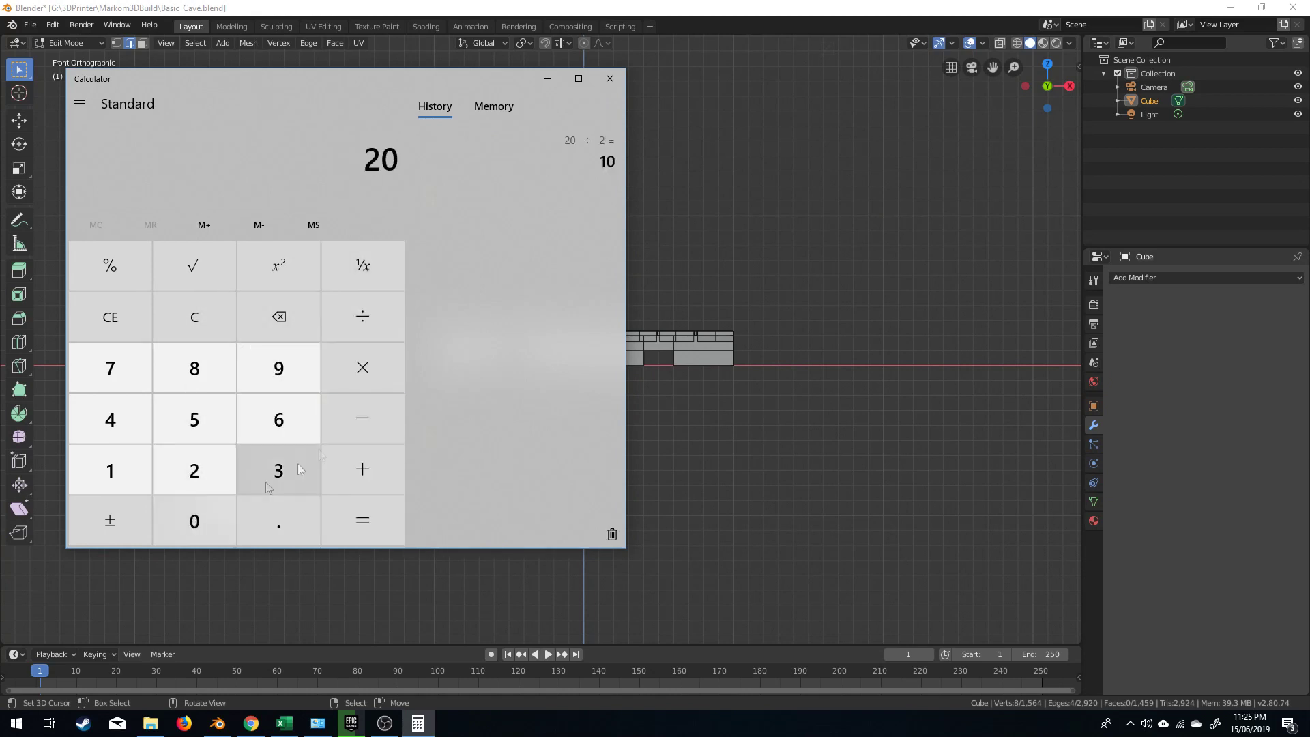
click(362, 316)
click(194, 470)
click(196, 418)
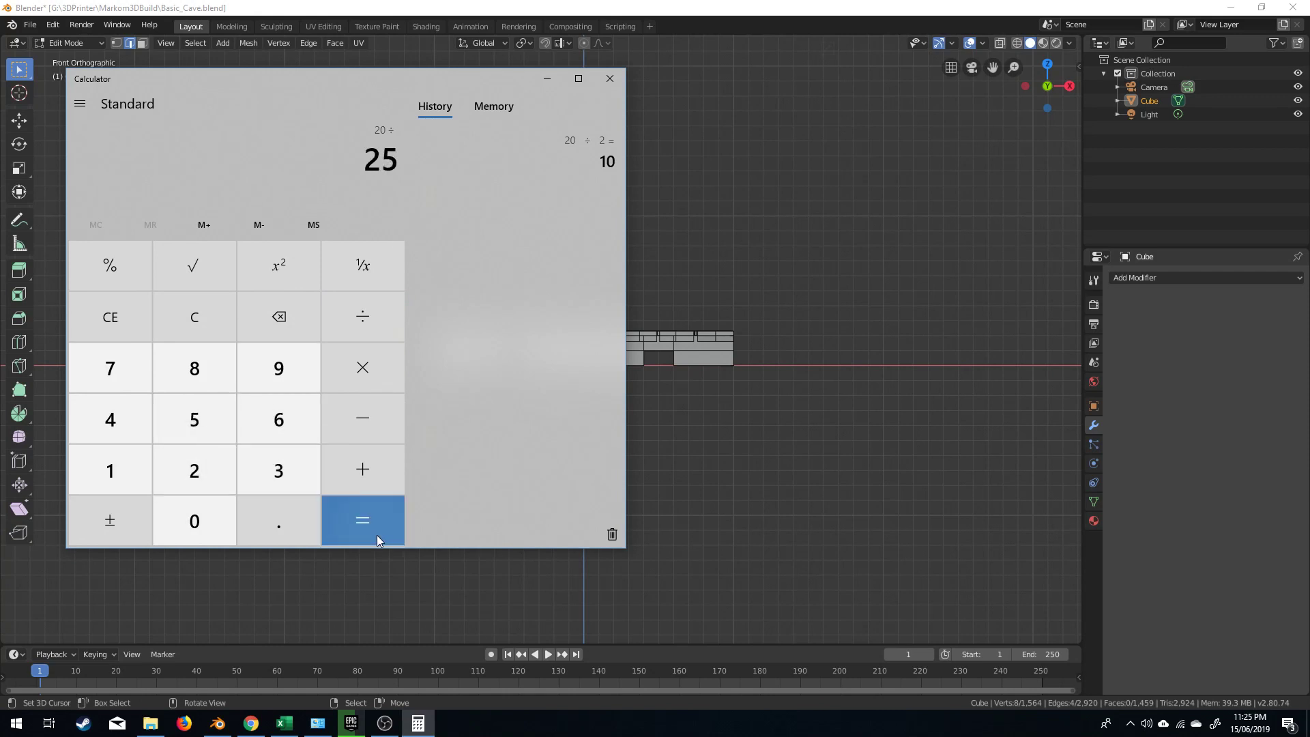
click(378, 539)
click(610, 79)
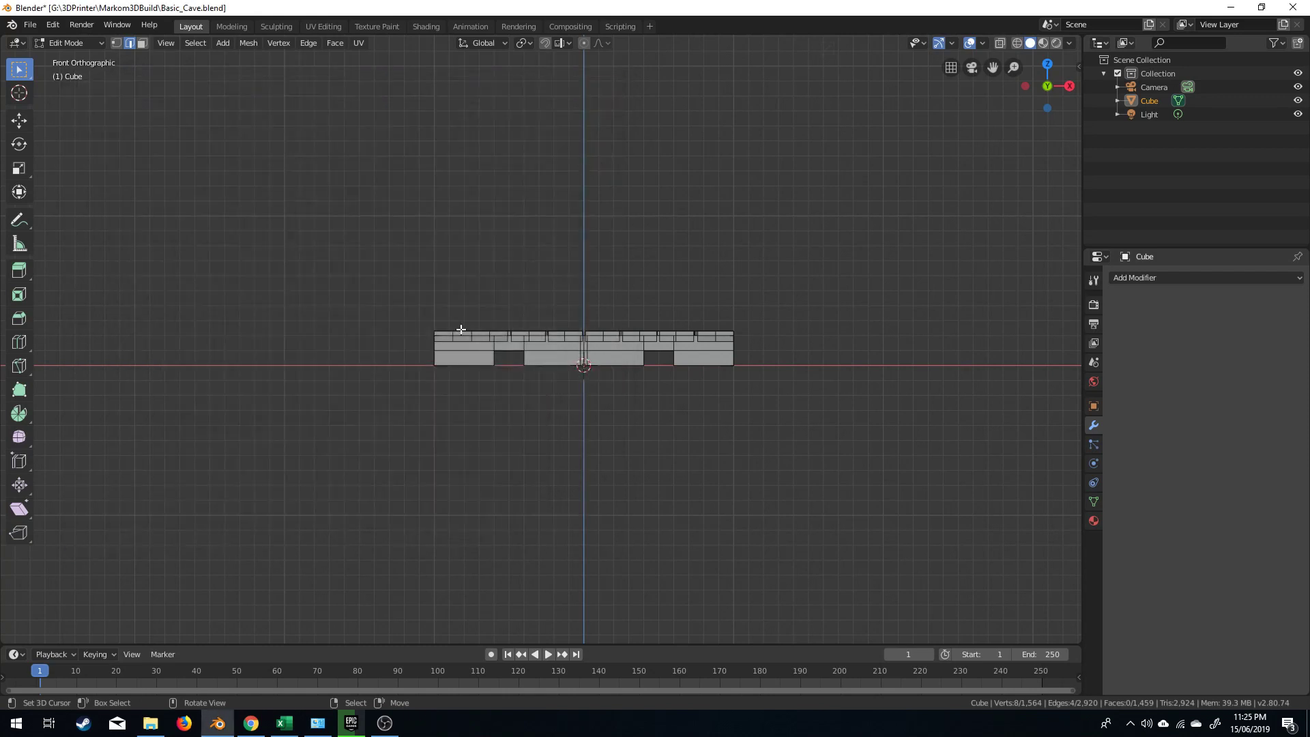
Duplicate the linked stone block at the floor tile's back corner, raise the copy above the tile along Z and nudge it slightly outward
scroll(460, 330, up, 2)
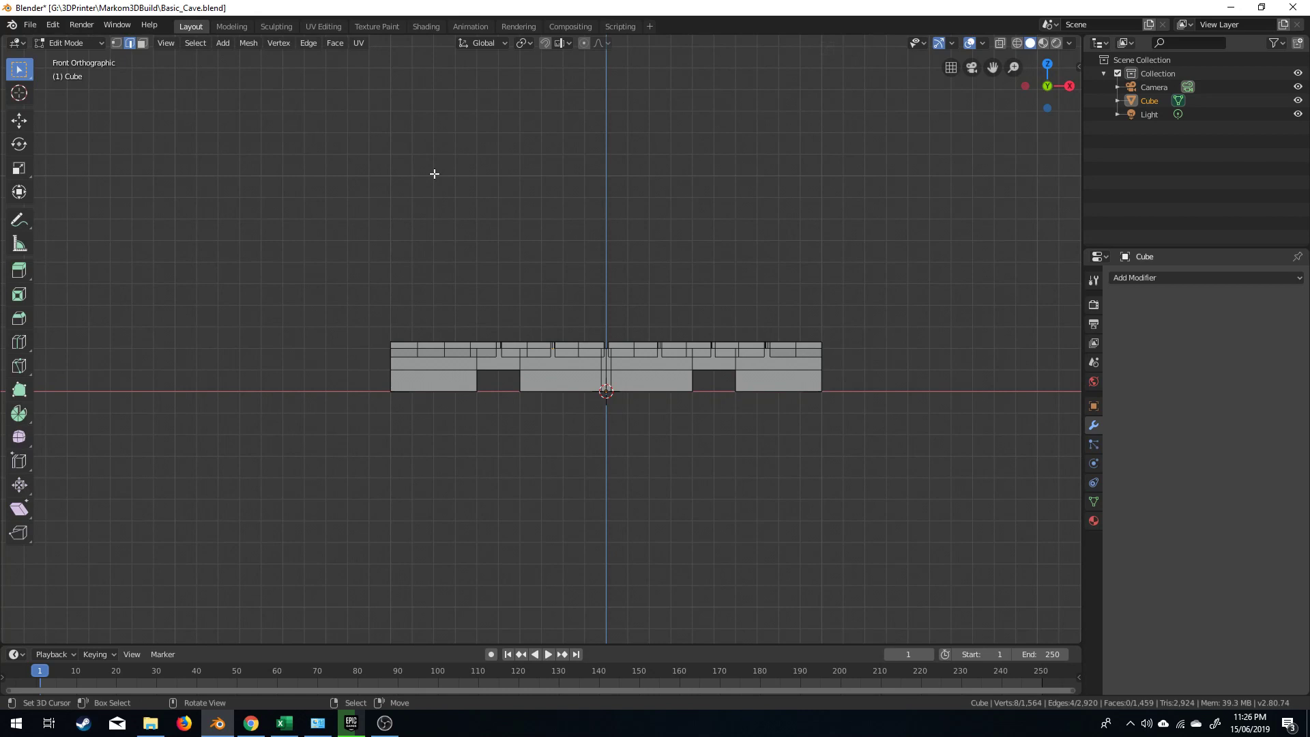
middle_drag(435, 175, 377, 493)
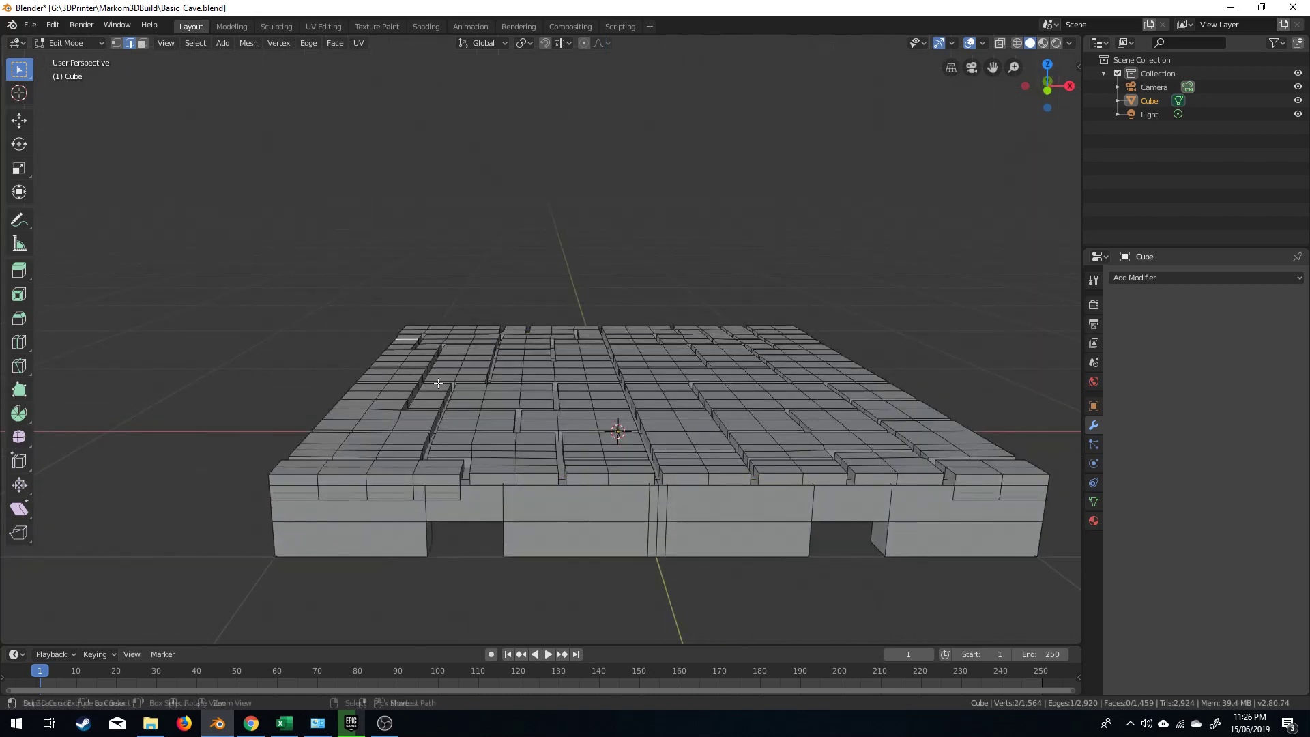
key(ctrl+l)
key(KP_1)
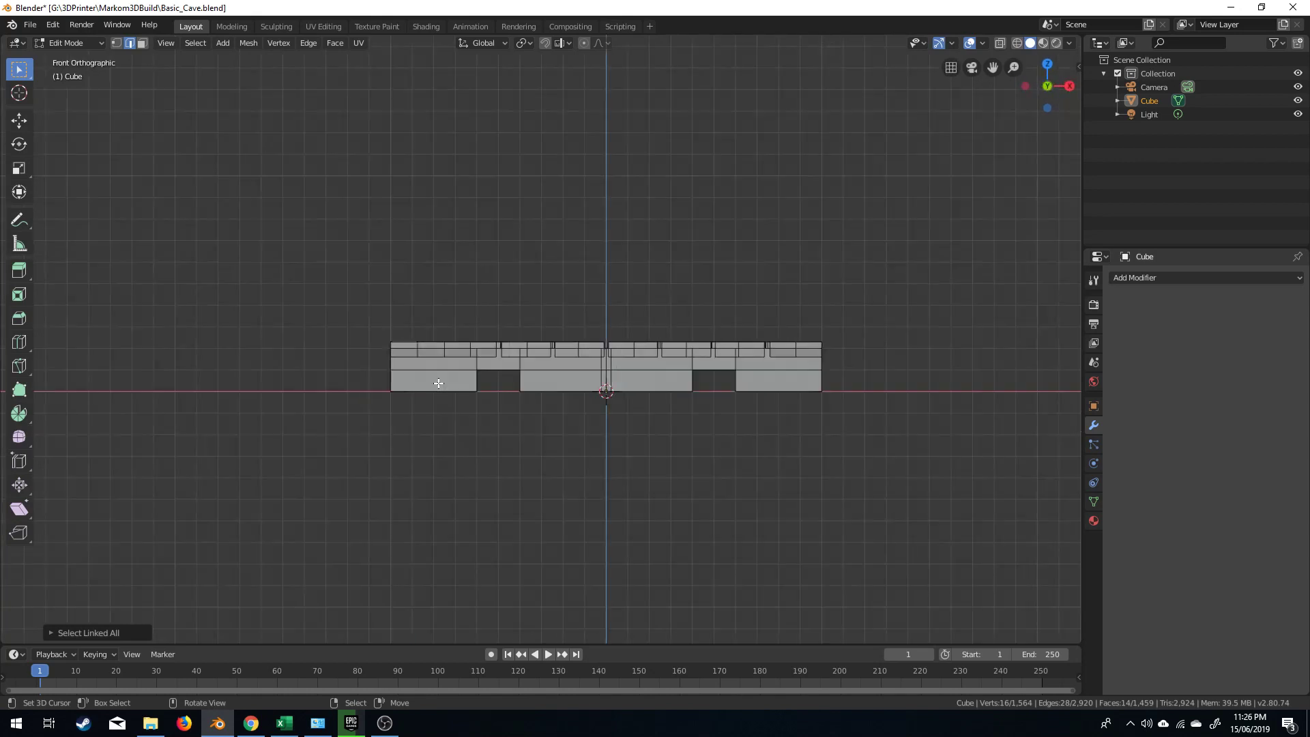
key(g)
key(z)
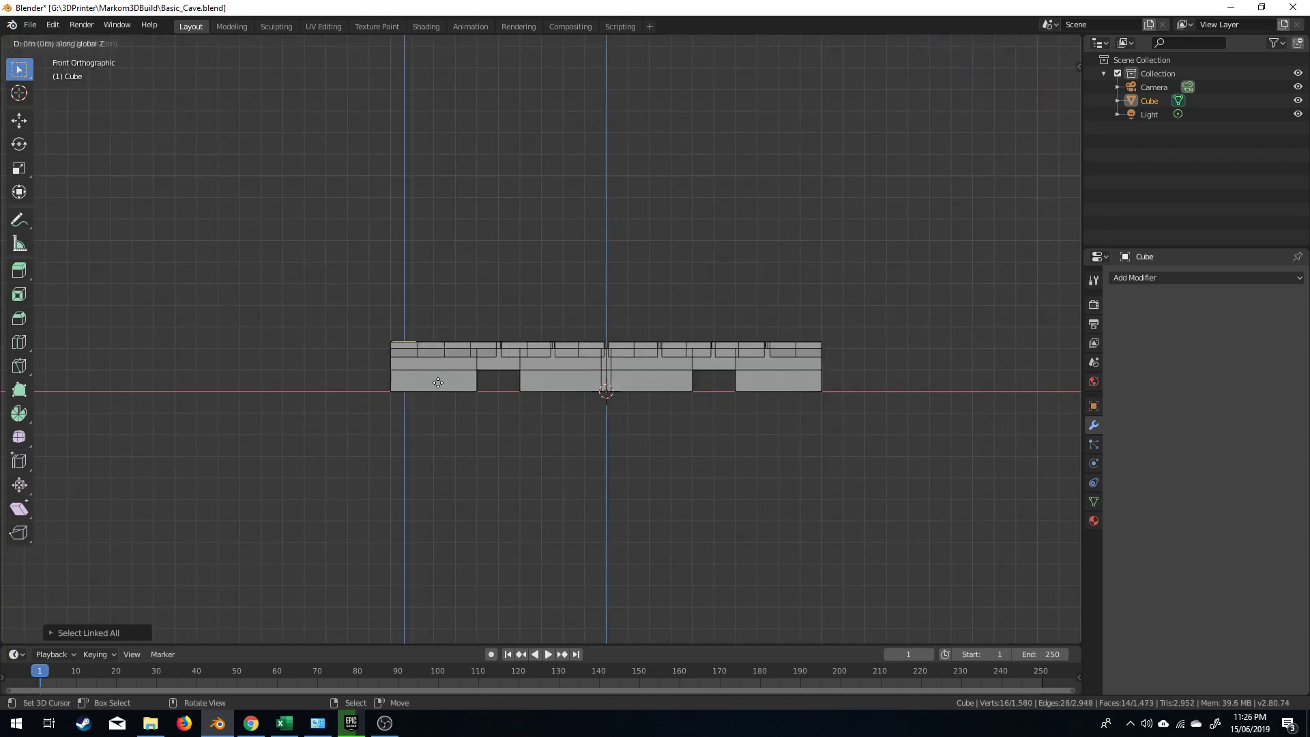
click(438, 217)
scroll(511, 399, up, 4)
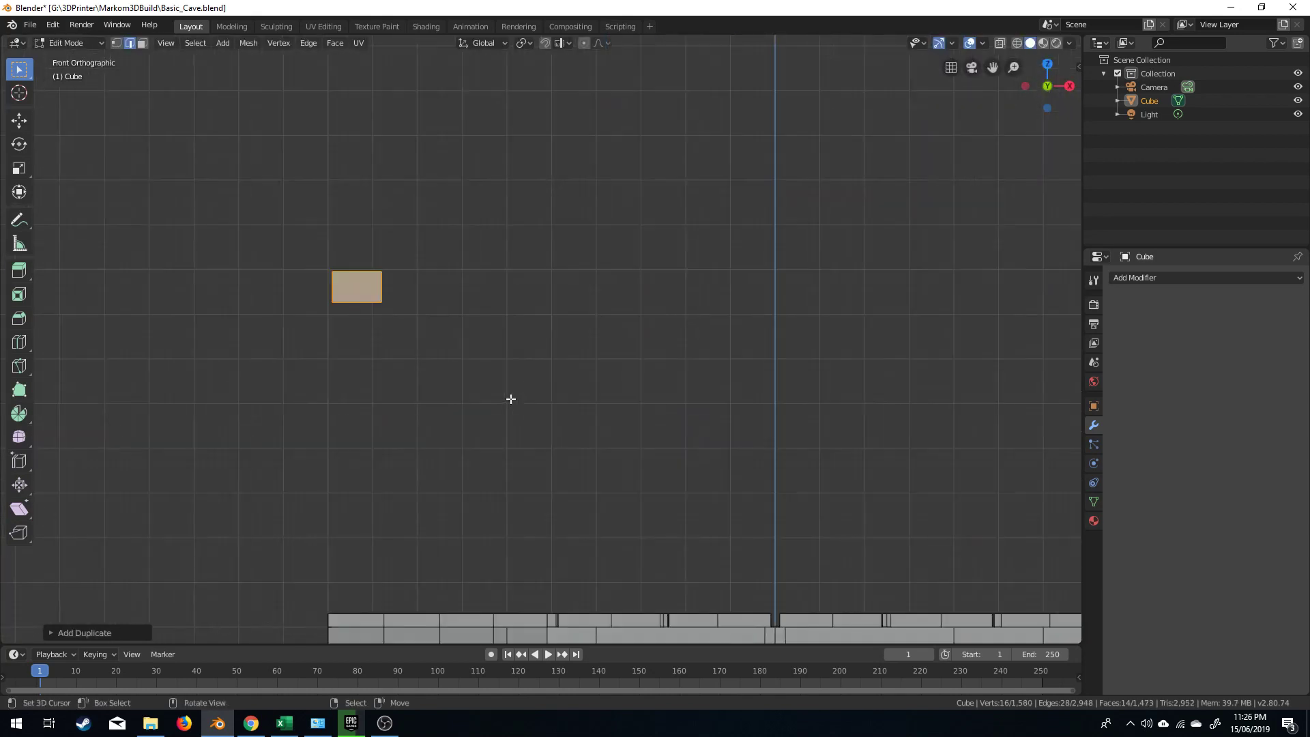
key(g)
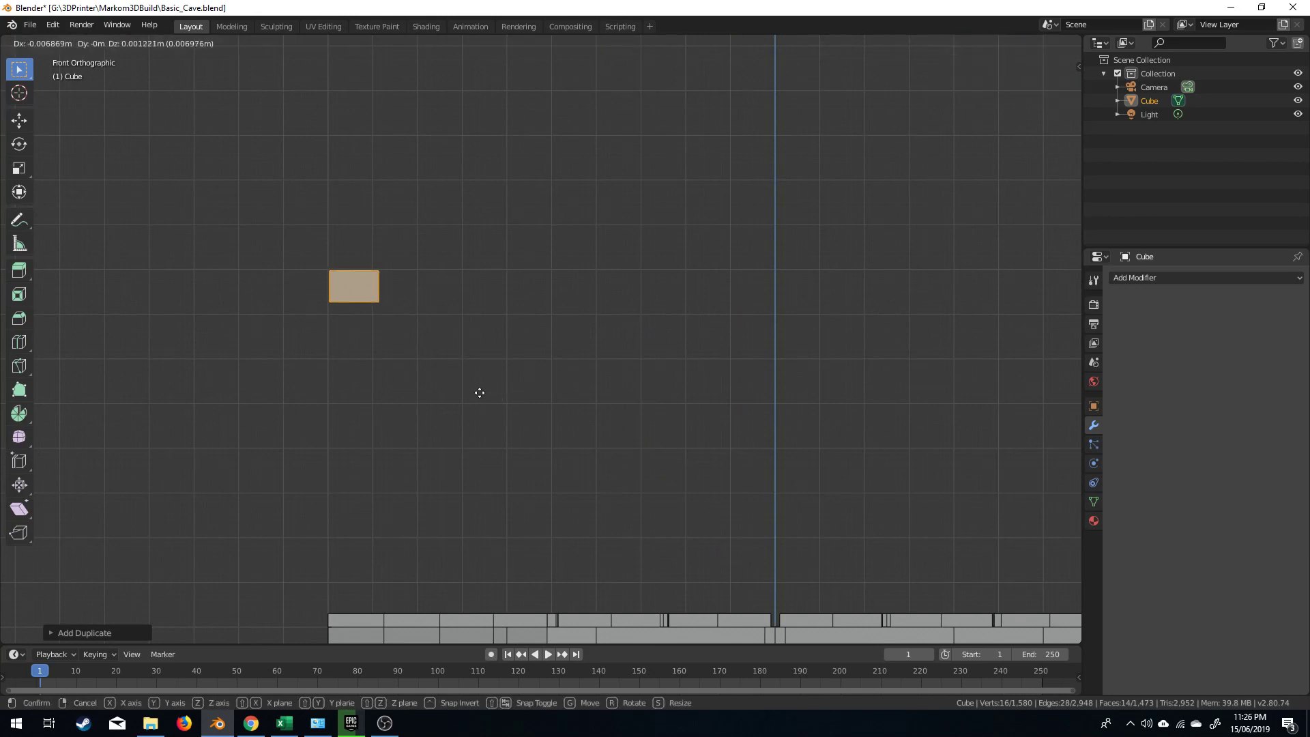
click(474, 385)
Select the three outer side faces of the raised block and set their median X to -1 m
scroll(381, 406, up, 4)
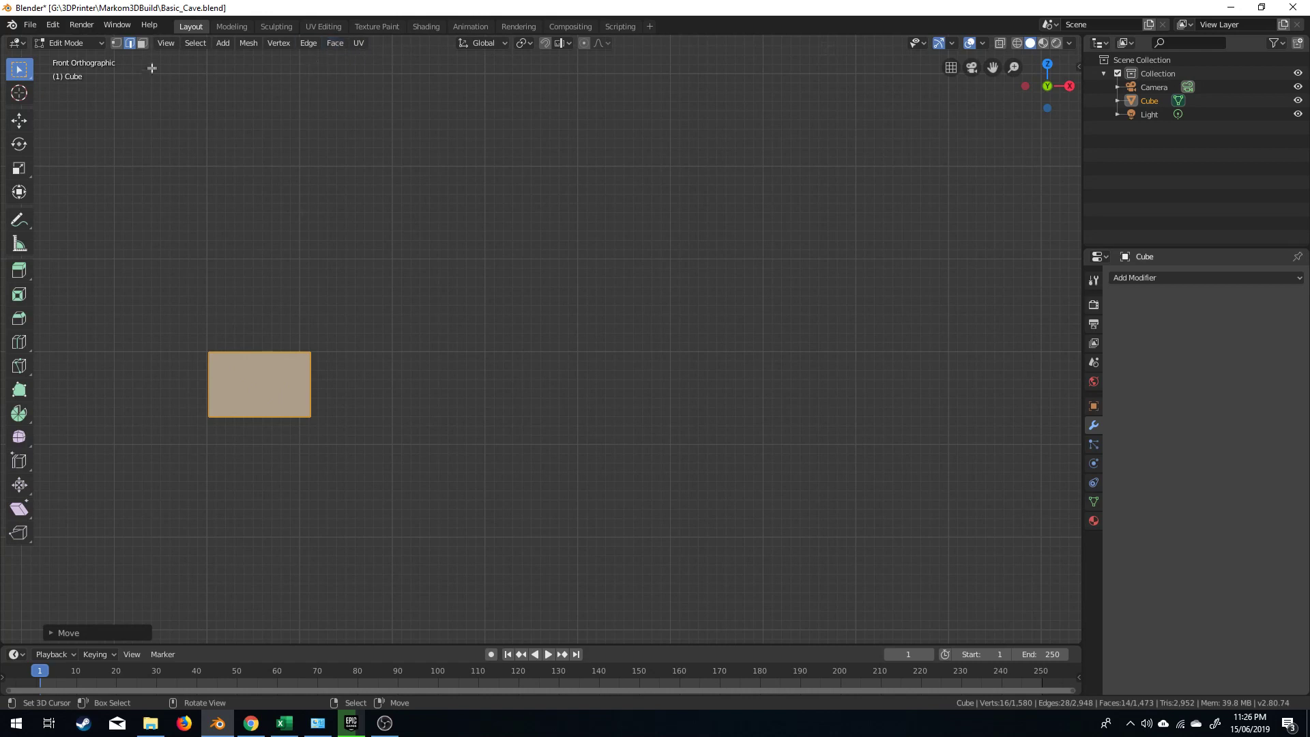
click(142, 43)
middle_drag(200, 344, 301, 375)
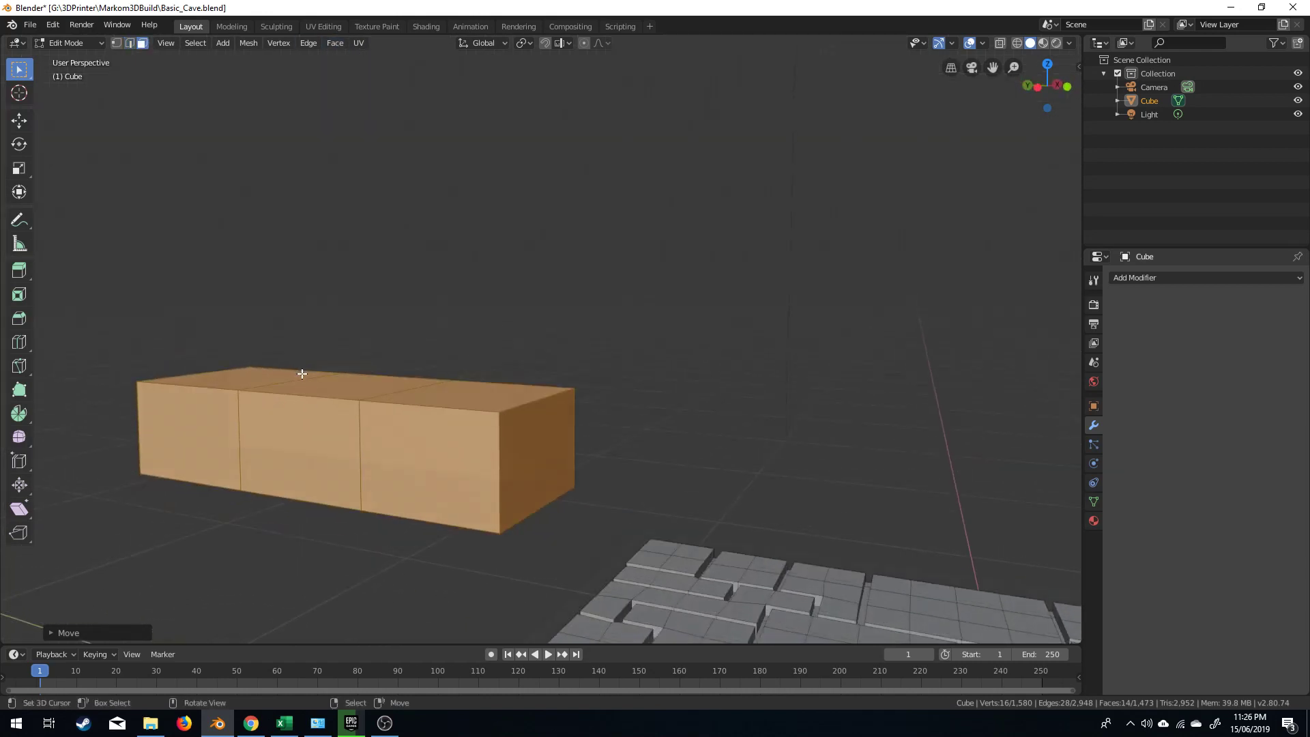
scroll(500, 392, down, 3)
click(374, 376)
key(n)
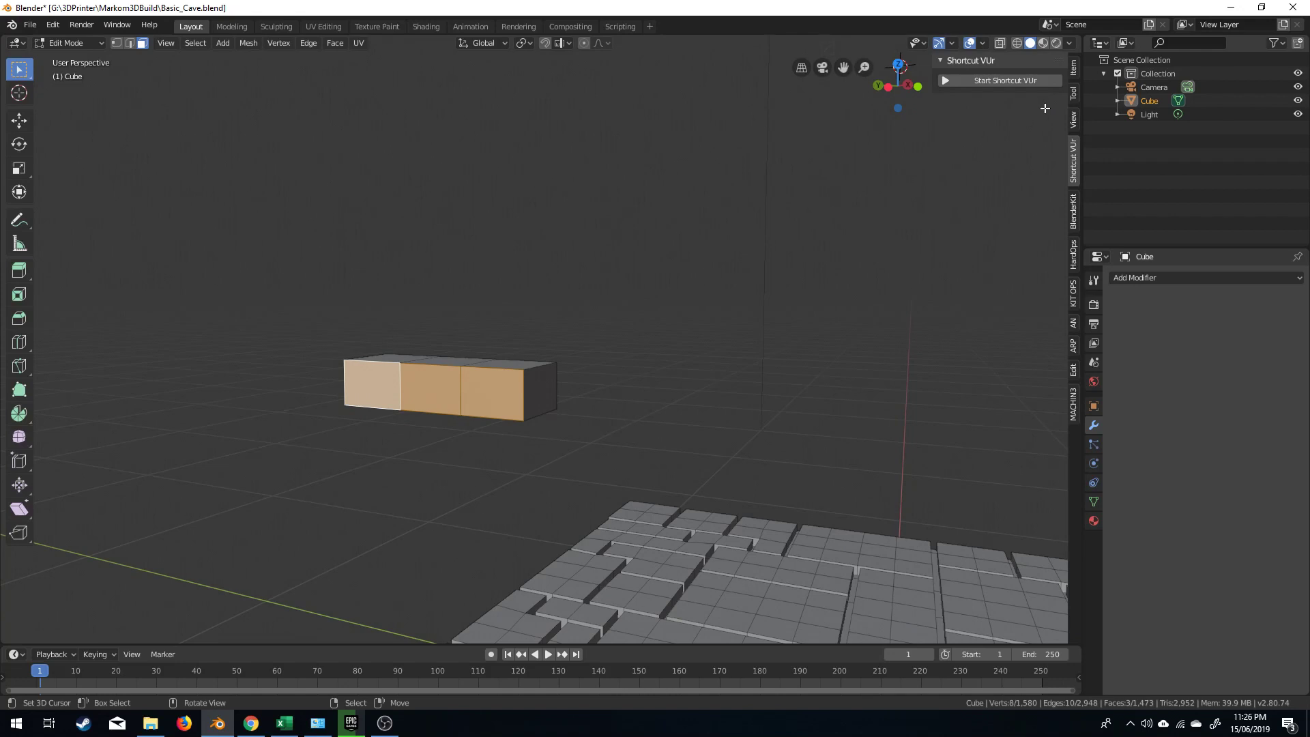
click(1074, 71)
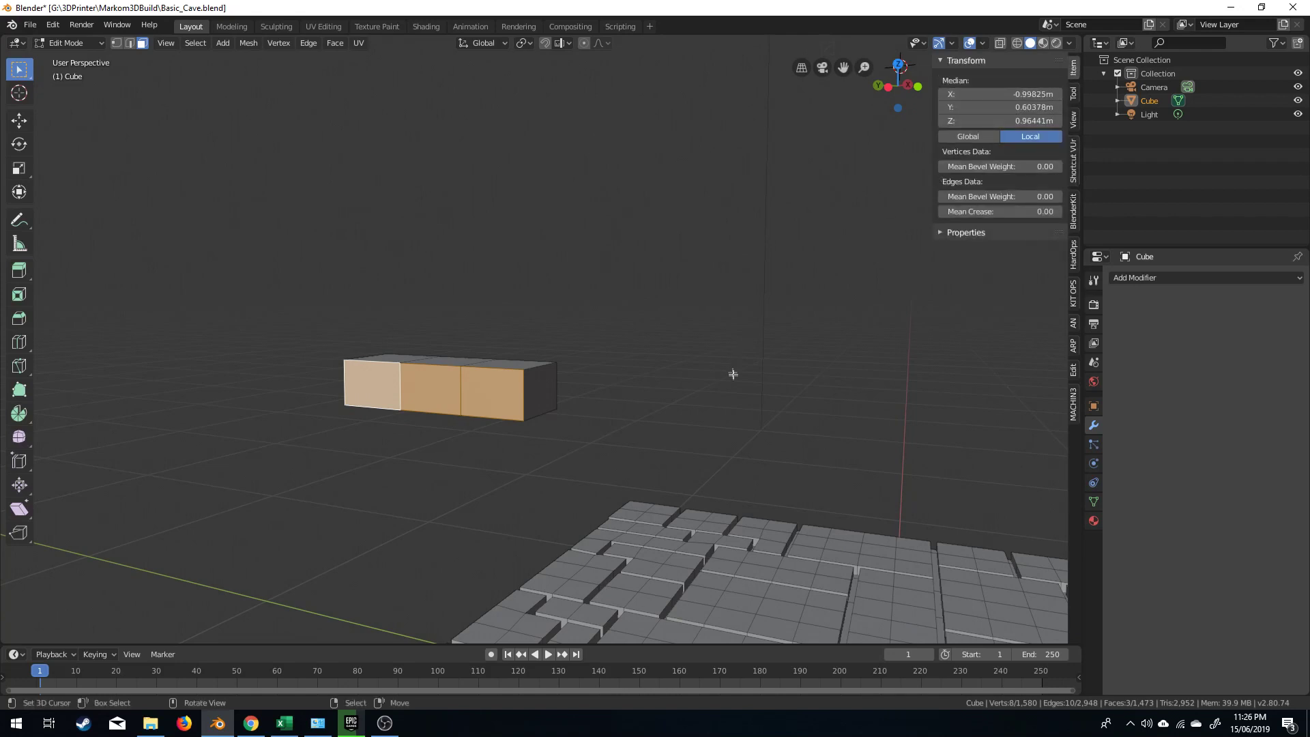
middle_drag(731, 375, 694, 389)
click(1022, 96)
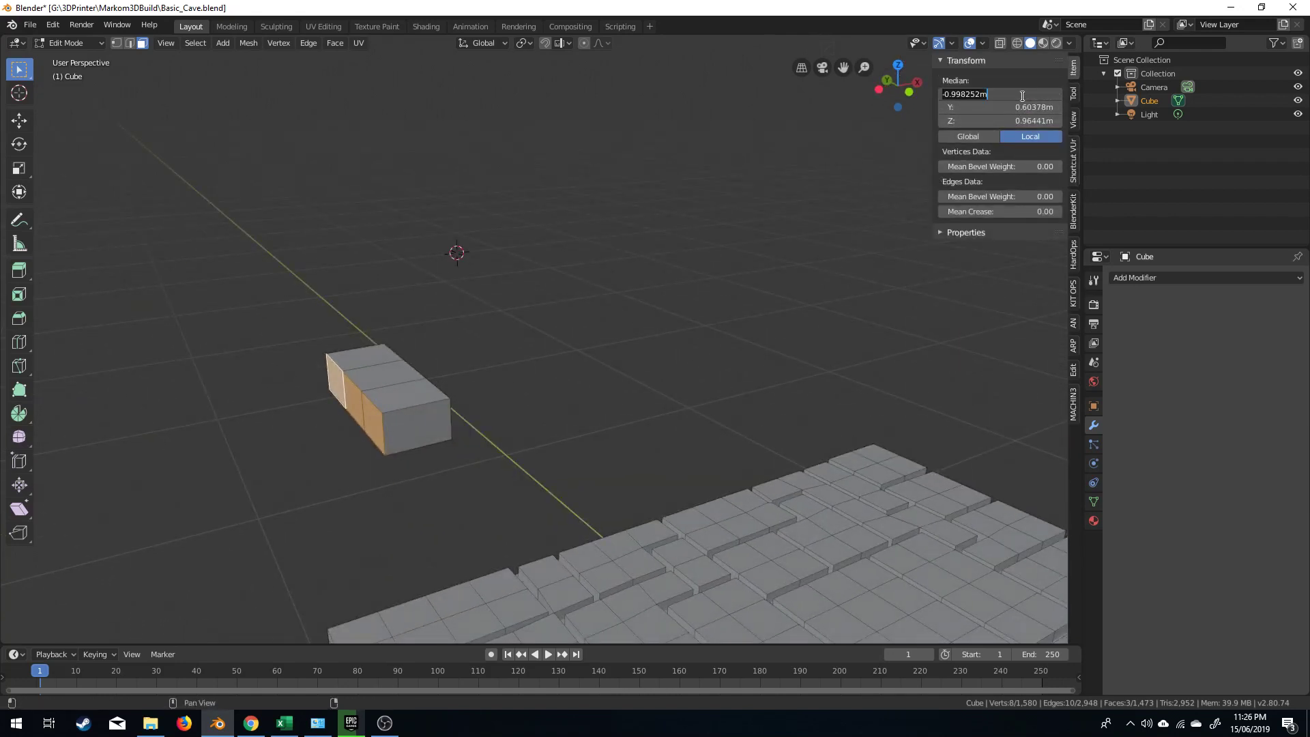
text(-1m)
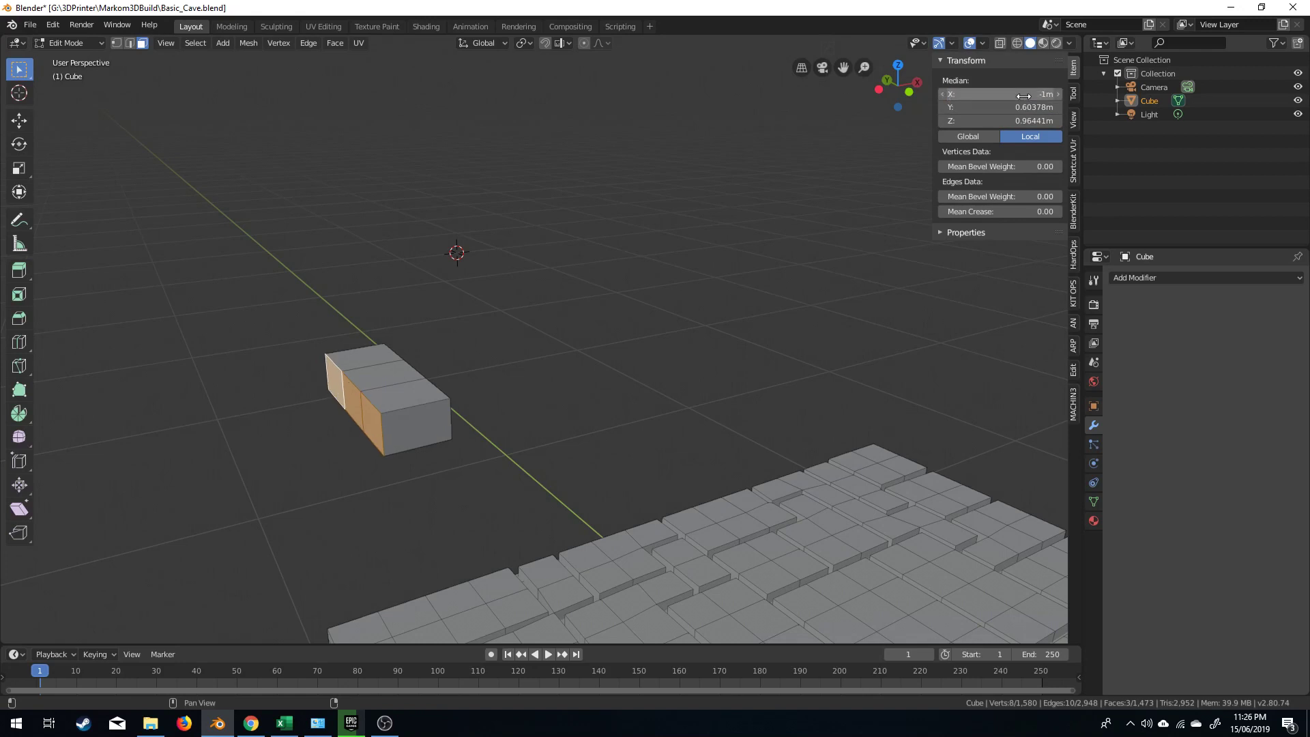
key(Return)
Select the raised block's end face on the positive Y side and set its median Y to 1 m
mouse_move(546, 444)
middle_down()
mouse_move(598, 451)
mouse_move(539, 443)
middle_up()
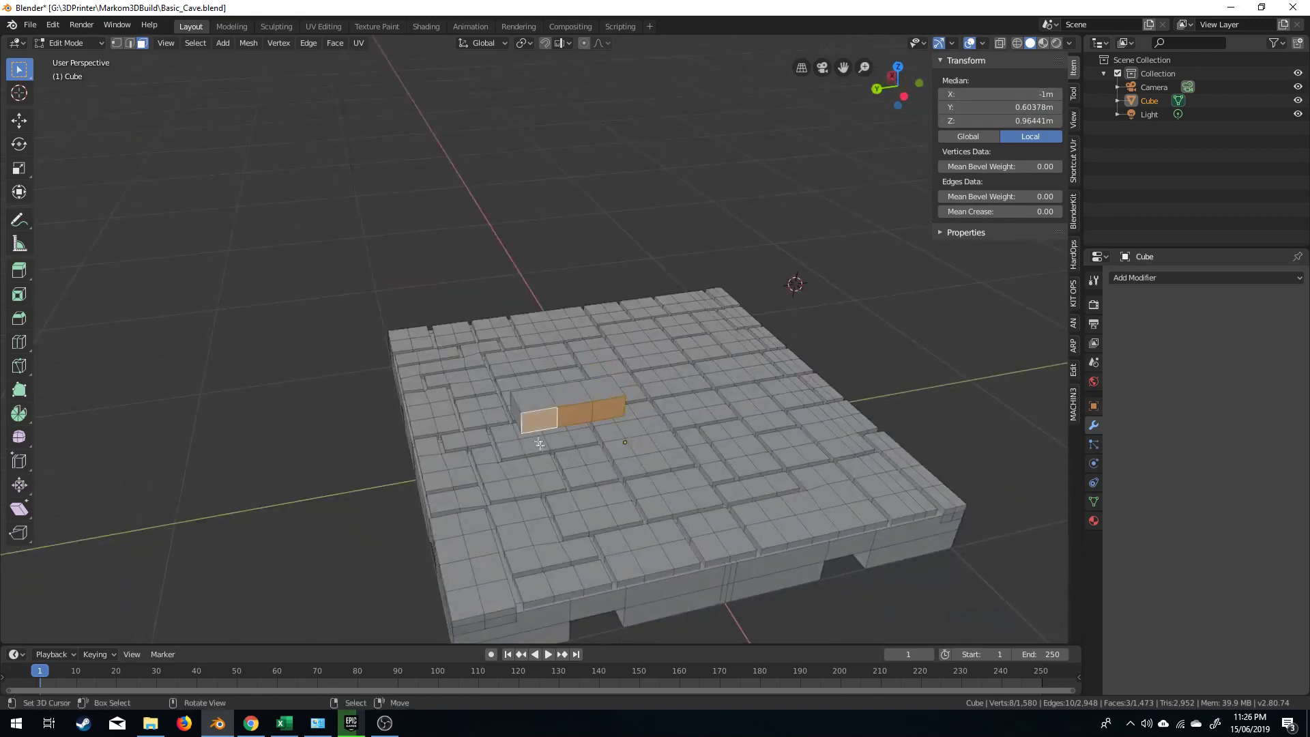
click(519, 413)
middle_drag(482, 572, 477, 579)
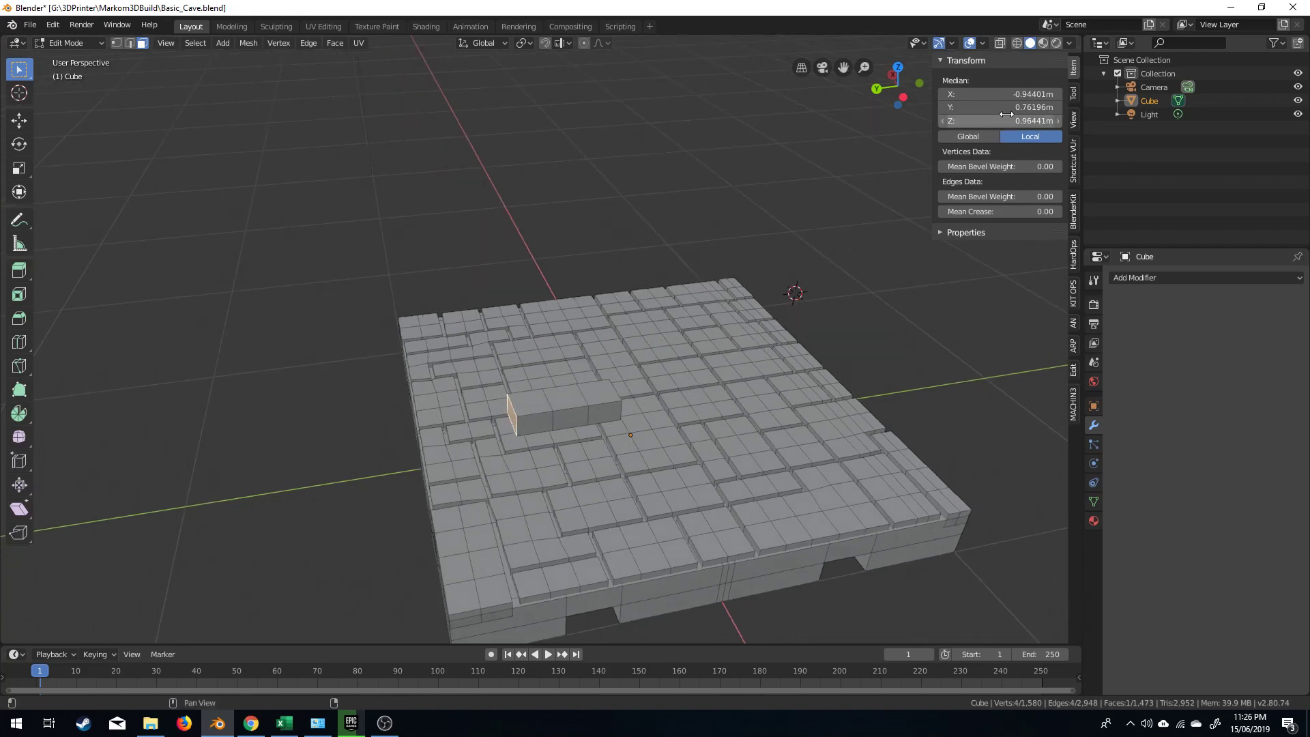
click(1007, 107)
text(1)
key(Return)
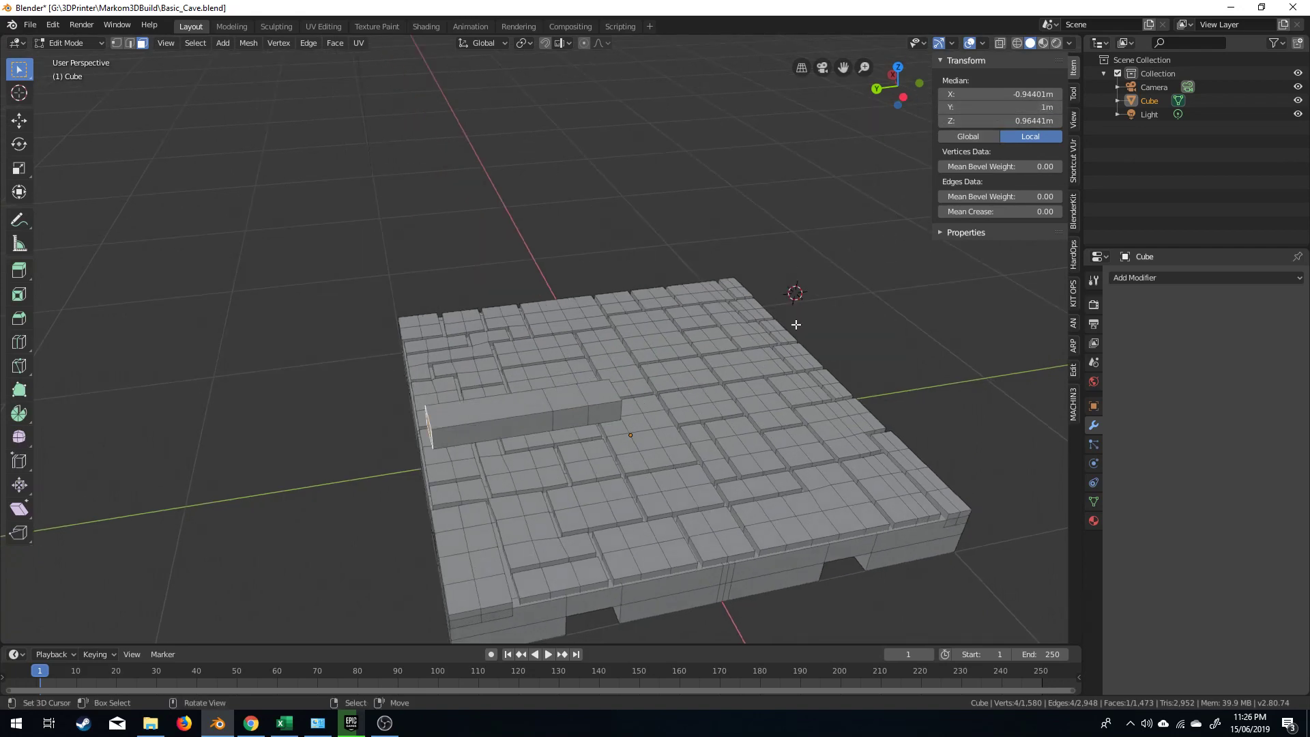
Delete the last two vertex loops at the block's opposite end, leaving only its longest segment
middle_drag(614, 307, 516, 404)
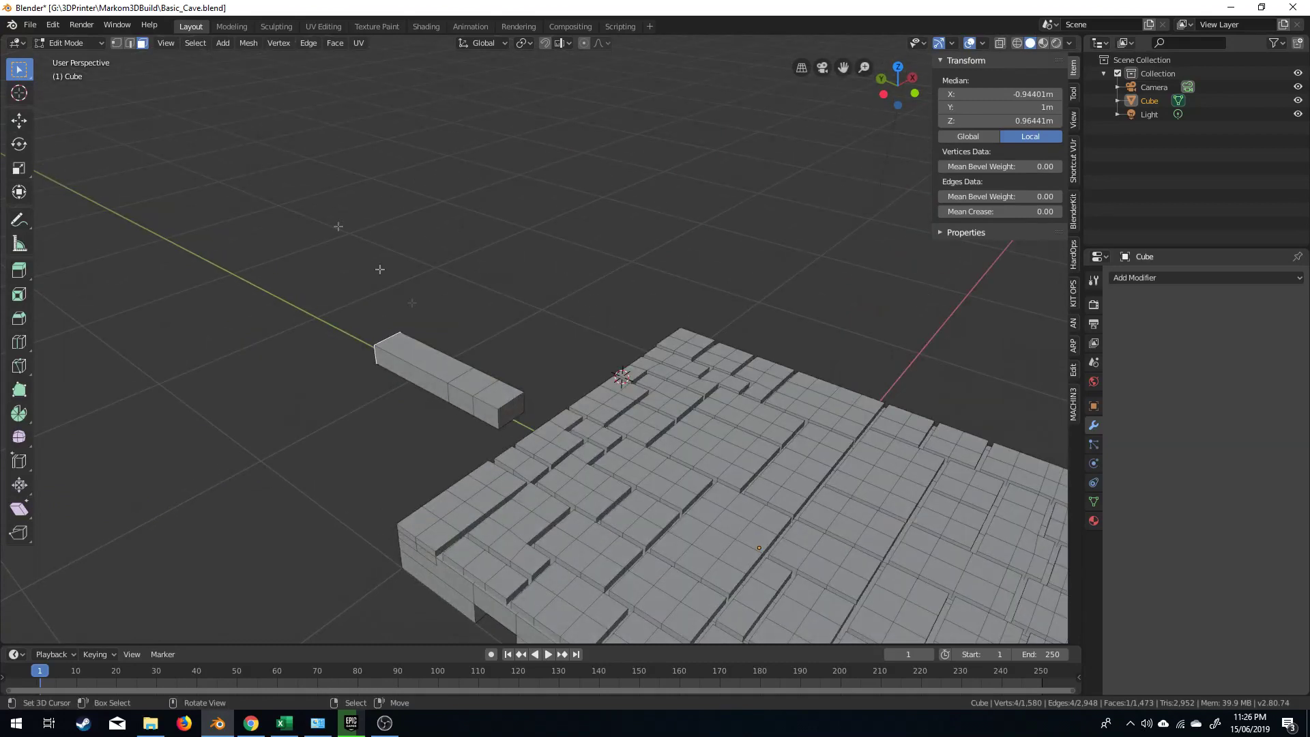
key(x)
click(502, 411)
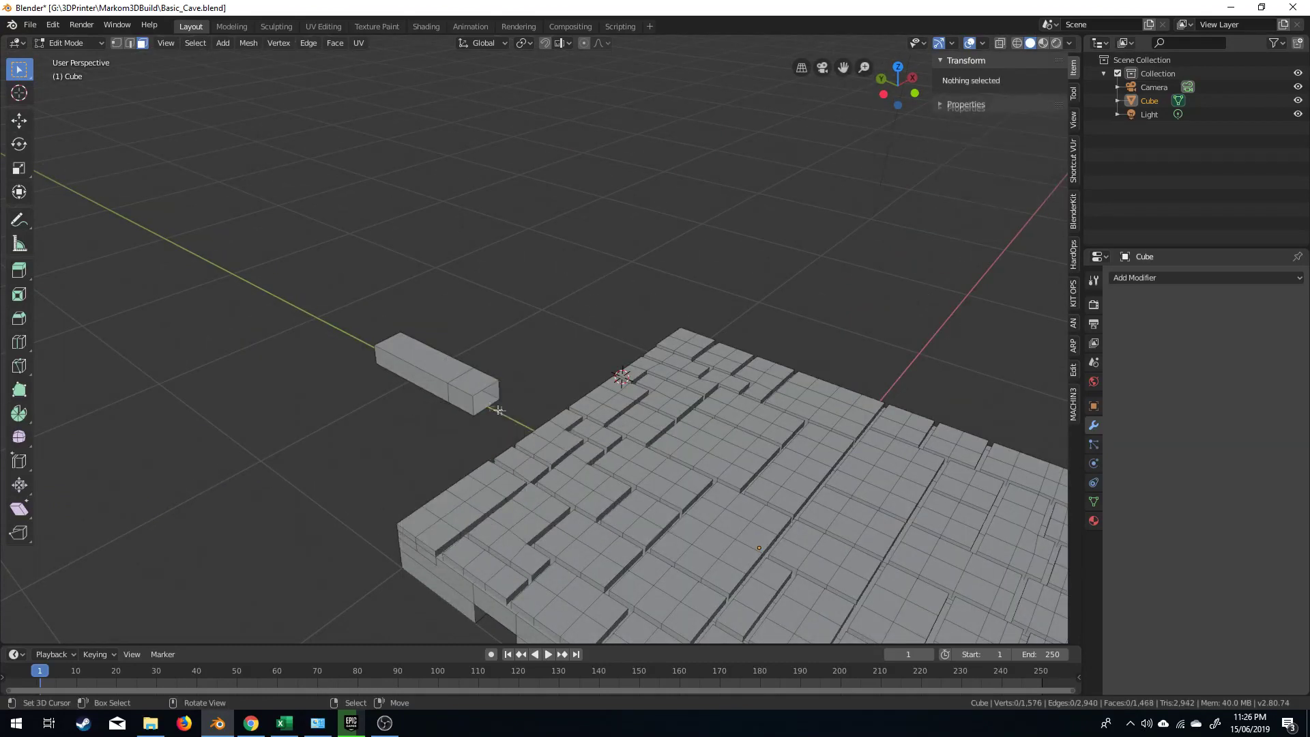
key(1)
alt+click(475, 384)
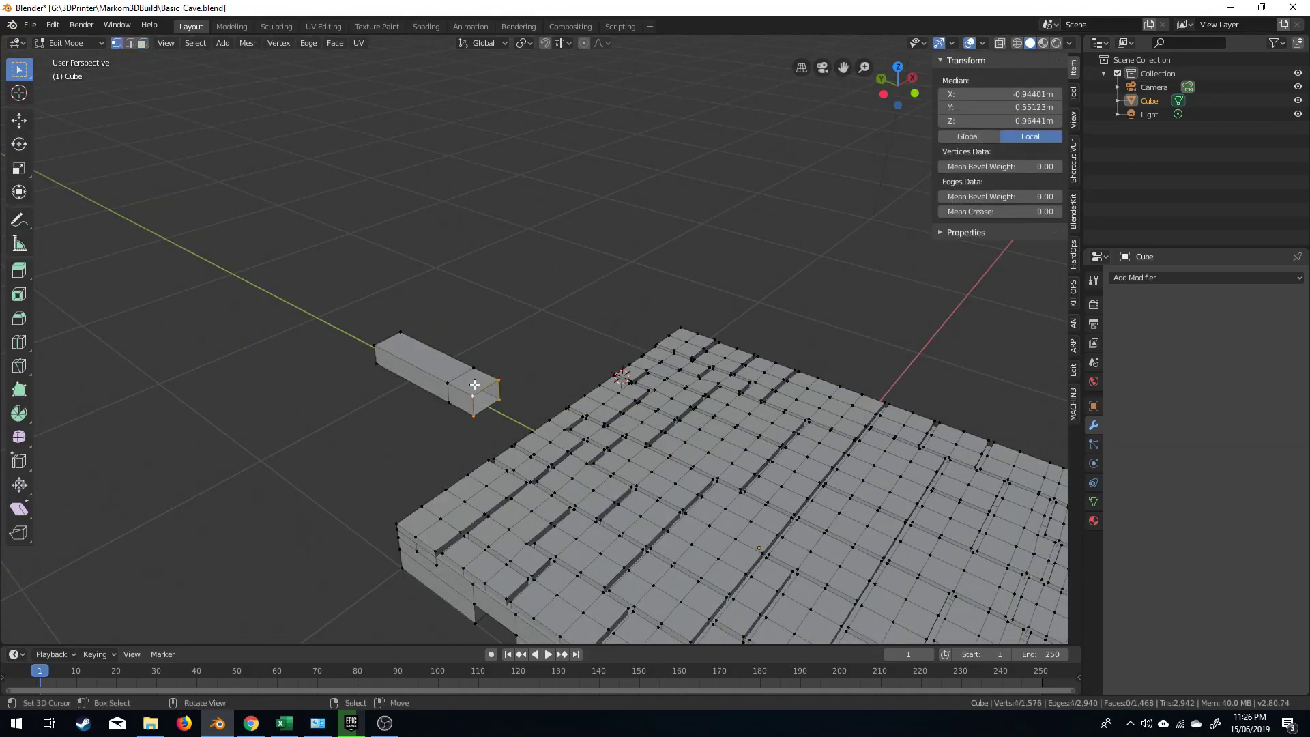
key(x)
click(475, 385)
Select the vertex loop at the block's open end and set its median Y to -1 m
alt+click(468, 376)
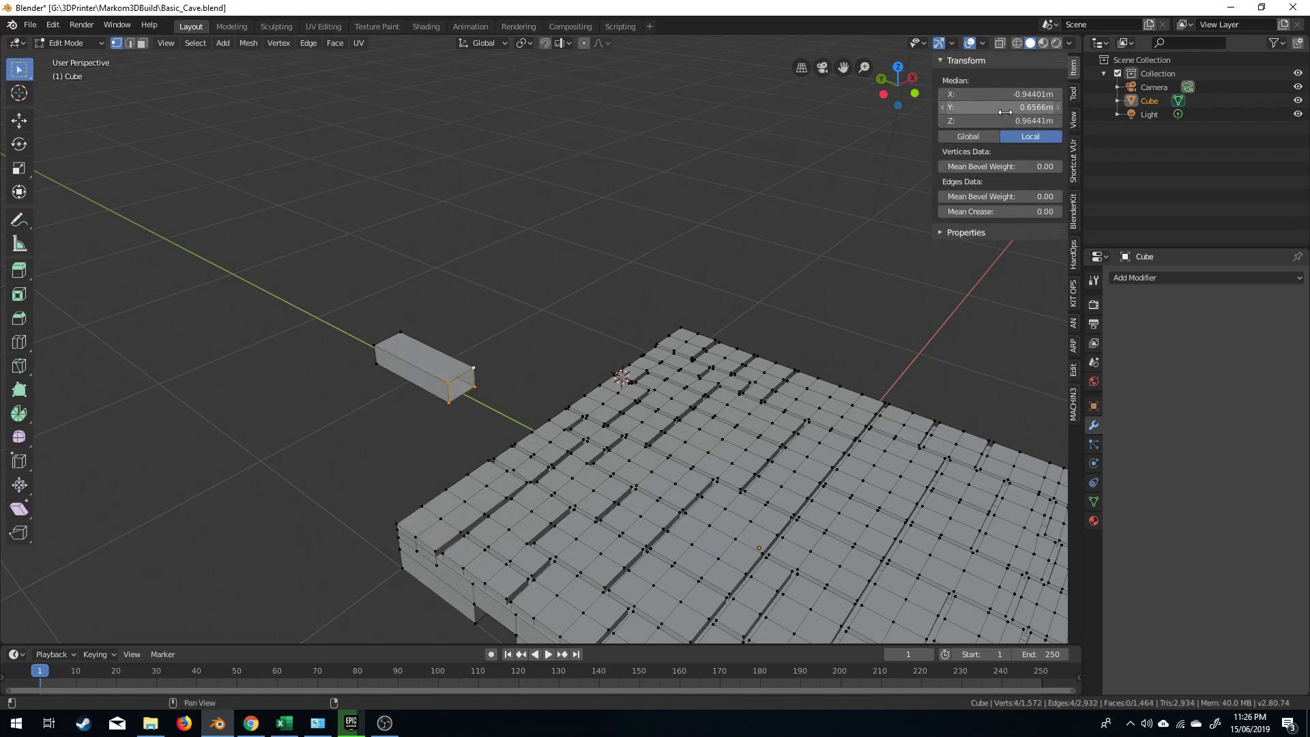
click(1004, 108)
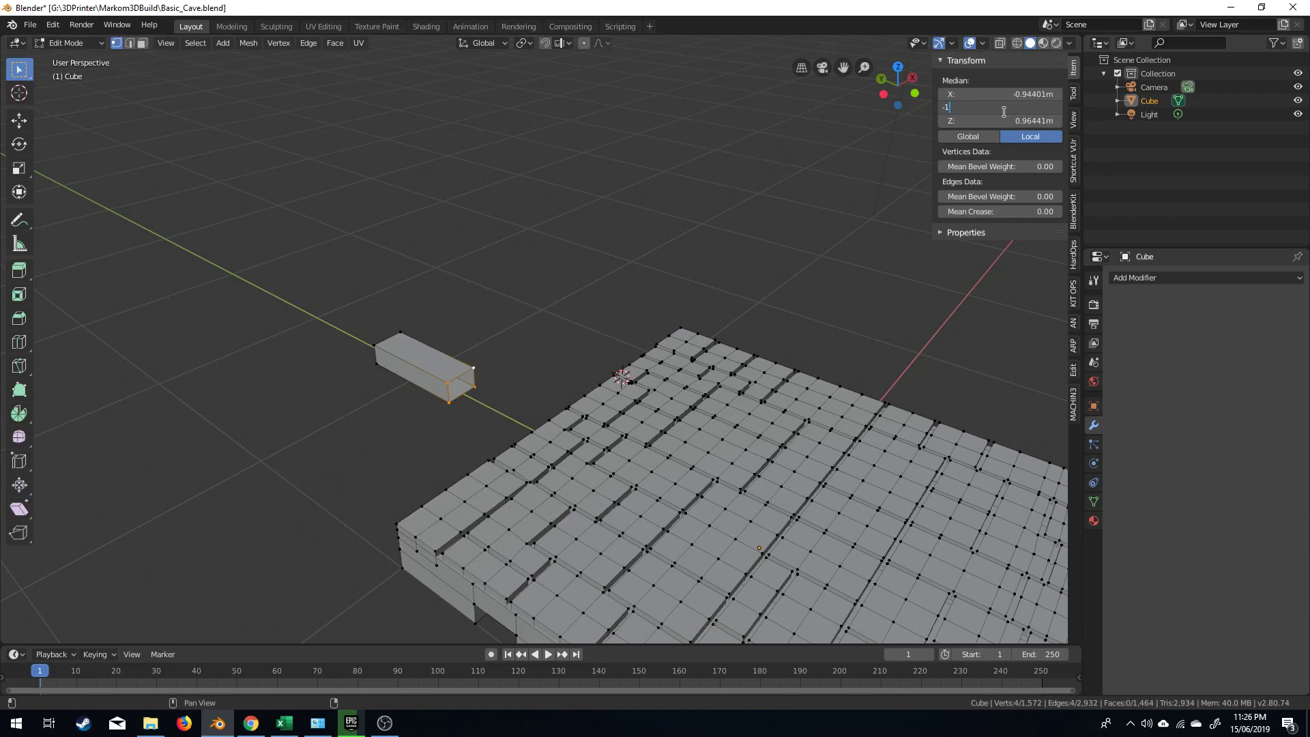
key(Return)
scroll(410, 402, down, 3)
middle_drag(335, 426, 425, 417)
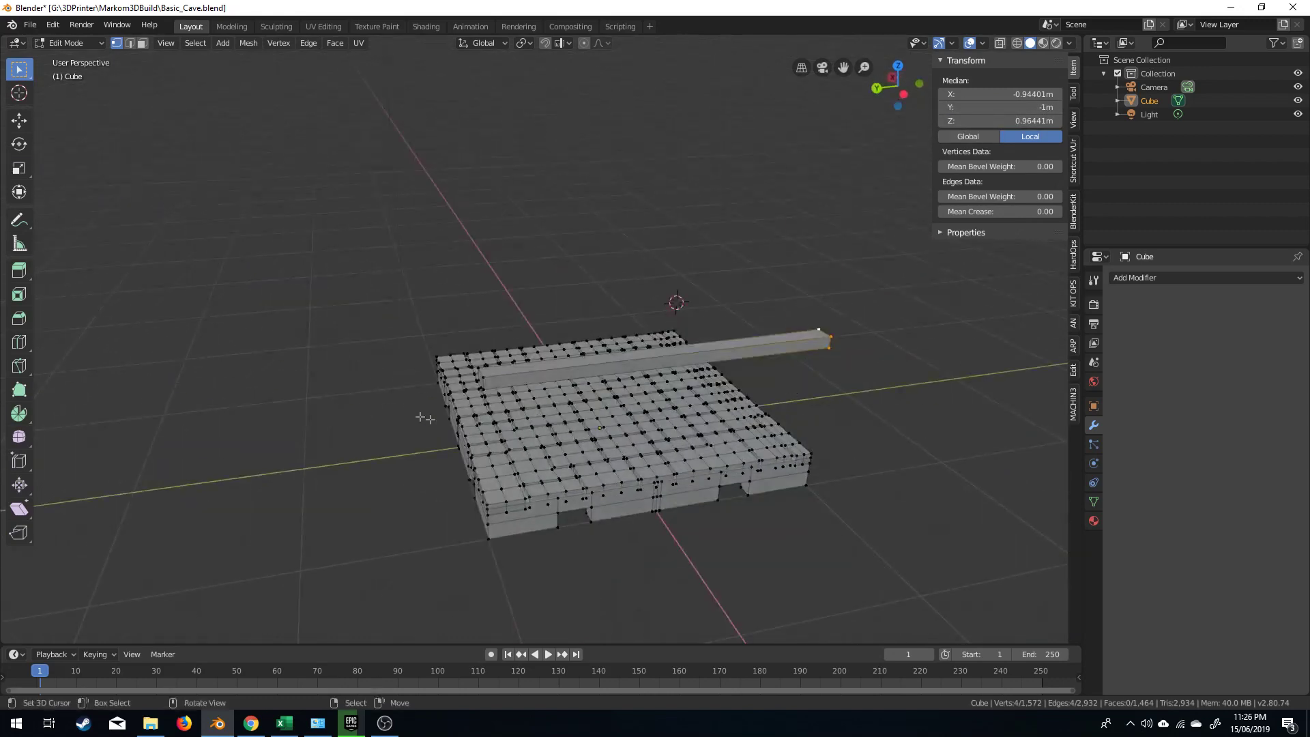
Select the raised block's four bottom vertices and lower them along Z to about 0.15 m, forming a wall down to the floor
mouse_move(783, 379)
middle_down()
mouse_move(846, 348)
mouse_move(752, 390)
mouse_move(776, 392)
mouse_move(782, 371)
middle_up()
right_click(621, 344)
shift+right_click(593, 342)
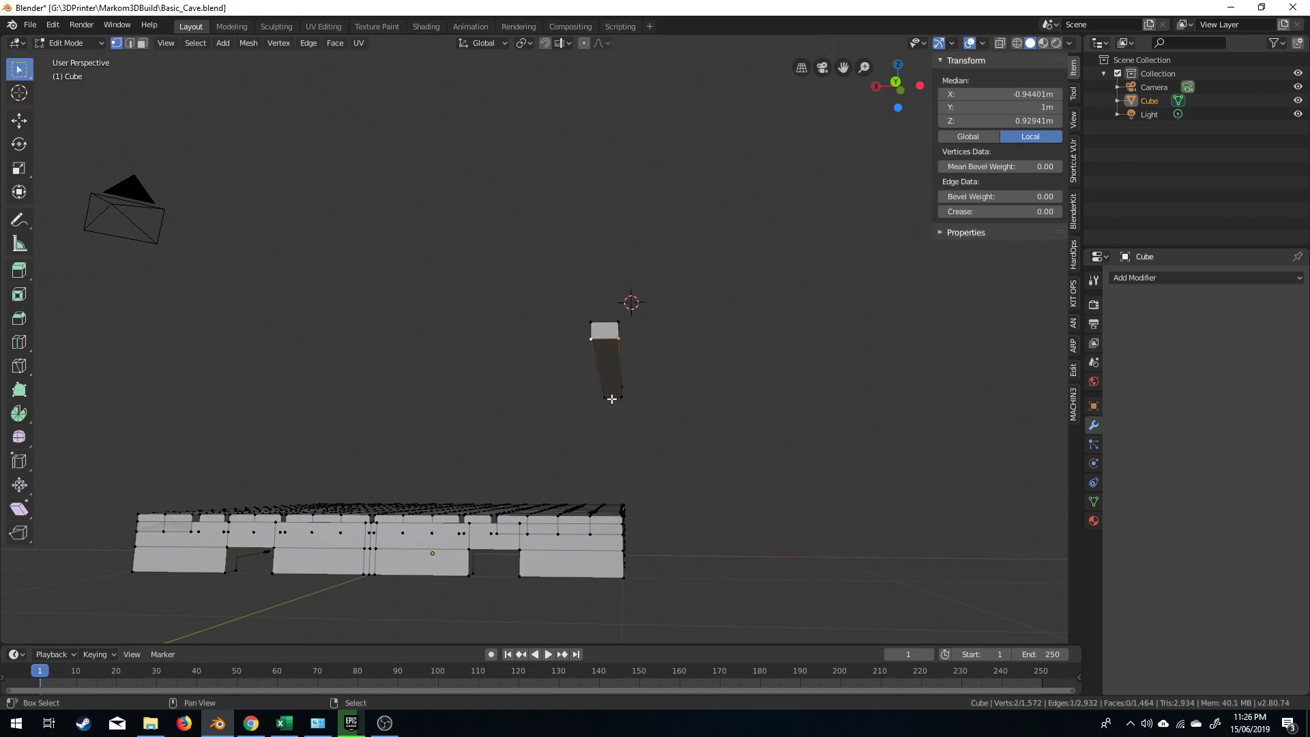
shift+click(605, 398)
shift+click(621, 396)
middle_drag(646, 401, 614, 416)
key(g)
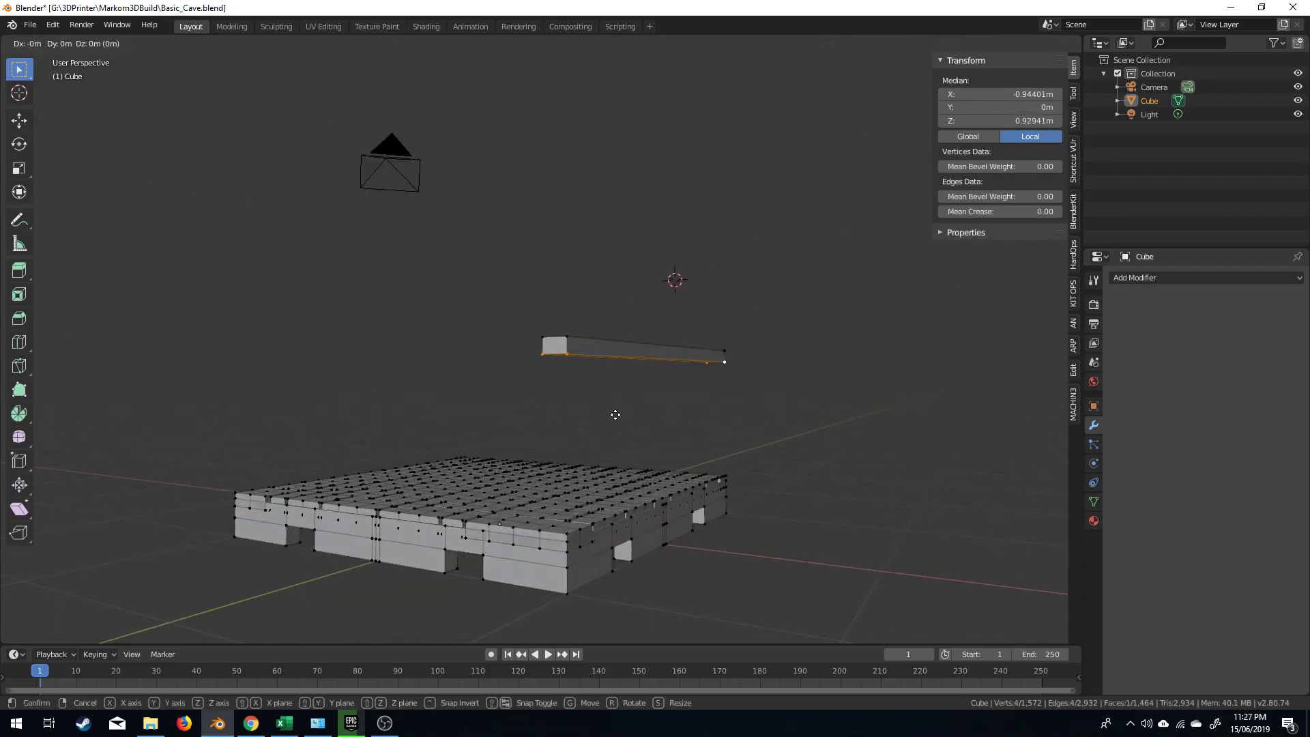
key(z)
click(624, 567)
Examine the wall and floor tile from several angles in Object Mode
middle_drag(574, 542, 556, 471)
key(Tab)
scroll(728, 537, down, 5)
scroll(544, 544, up, 4)
shift+middle_drag(556, 471, 549, 311)
middle_drag(636, 572, 629, 641)
scroll(691, 407, down, 3)
scroll(691, 414, down, 4)
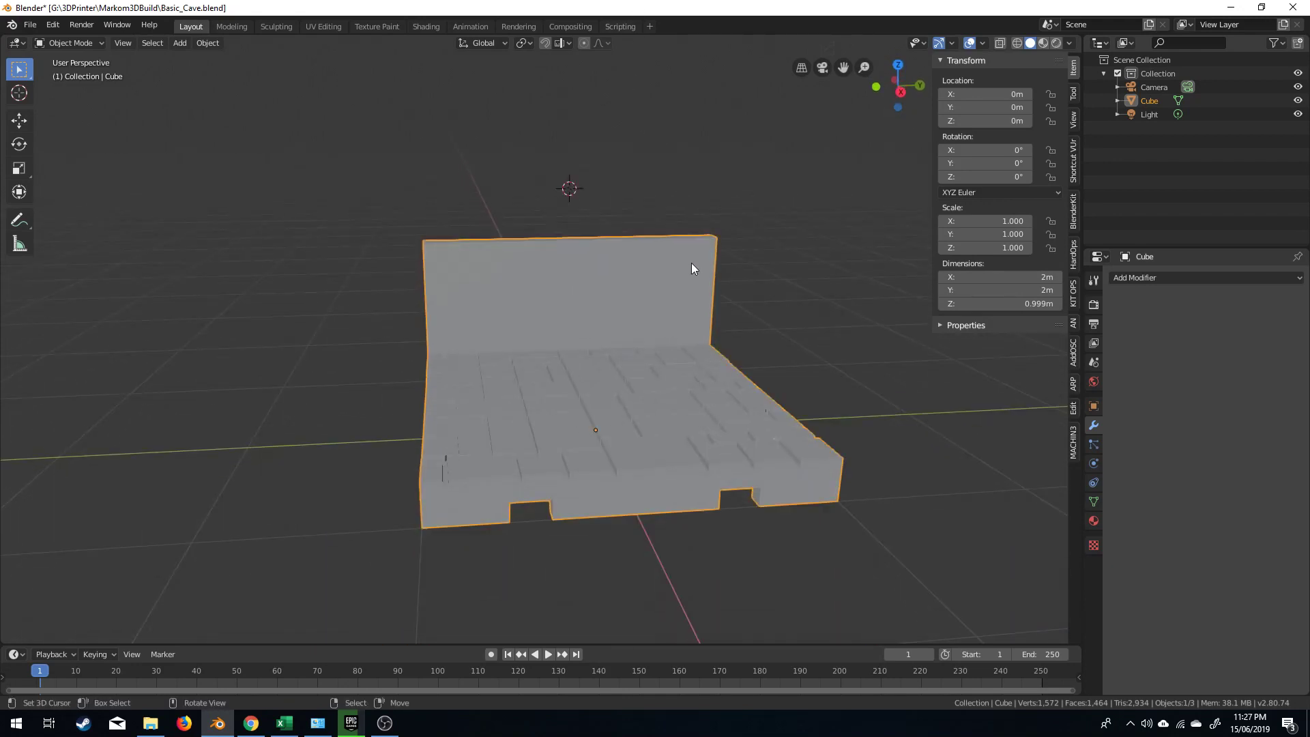
scroll(625, 362, up, 2)
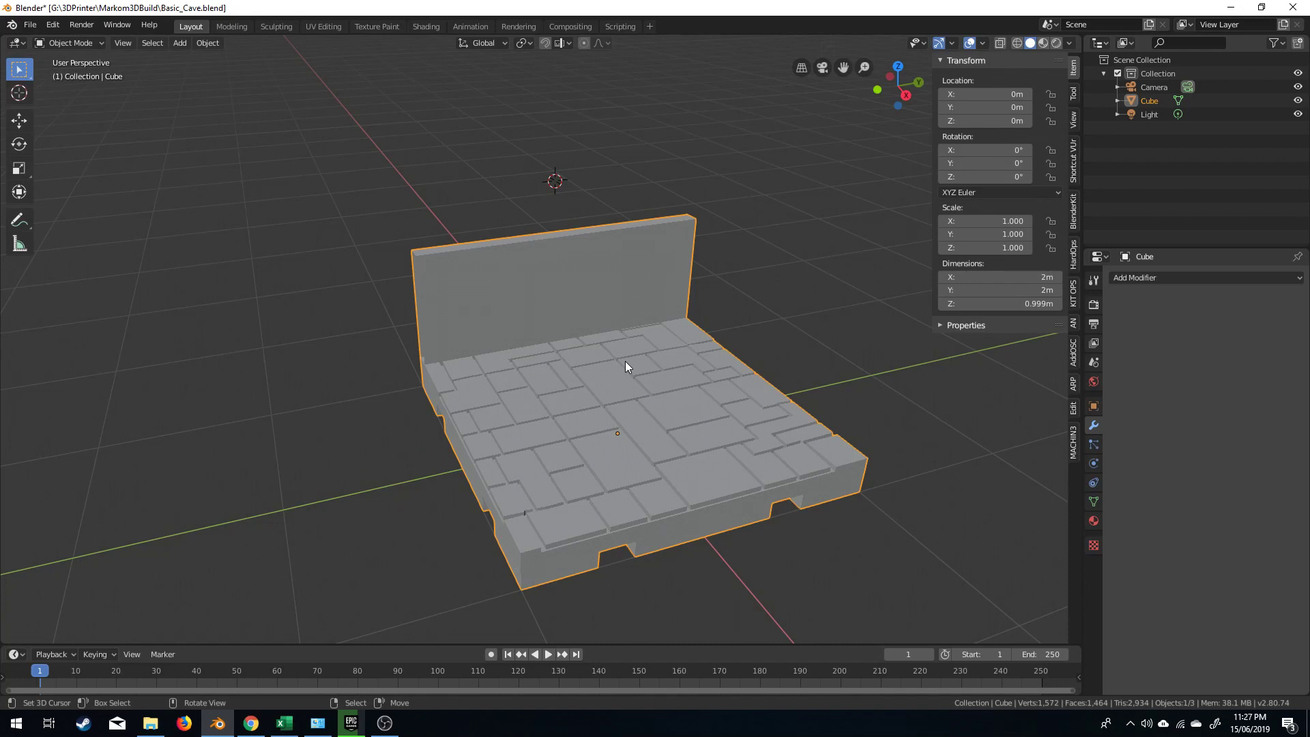
middle_drag(621, 361, 485, 366)
Select the edge loop at the wall's open end on the negative Y side and fill it with a face
key(Tab)
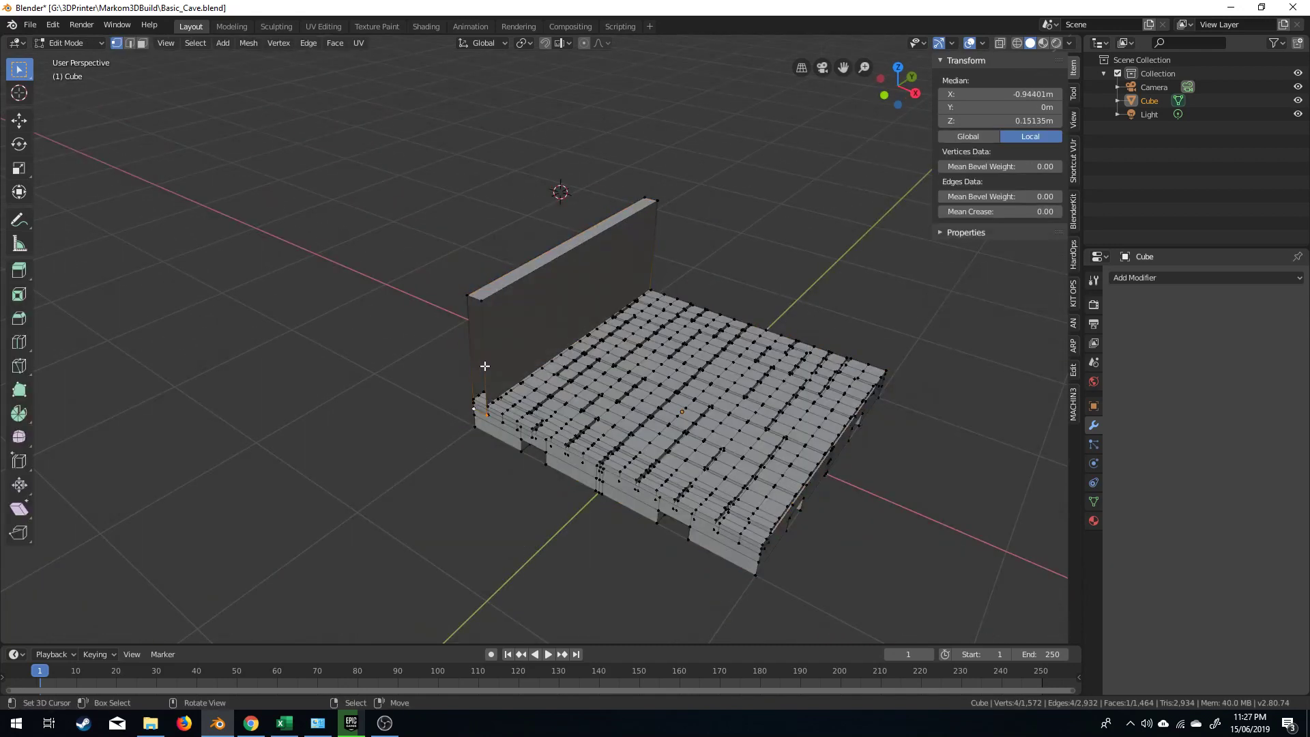
alt+click(485, 367)
key(f)
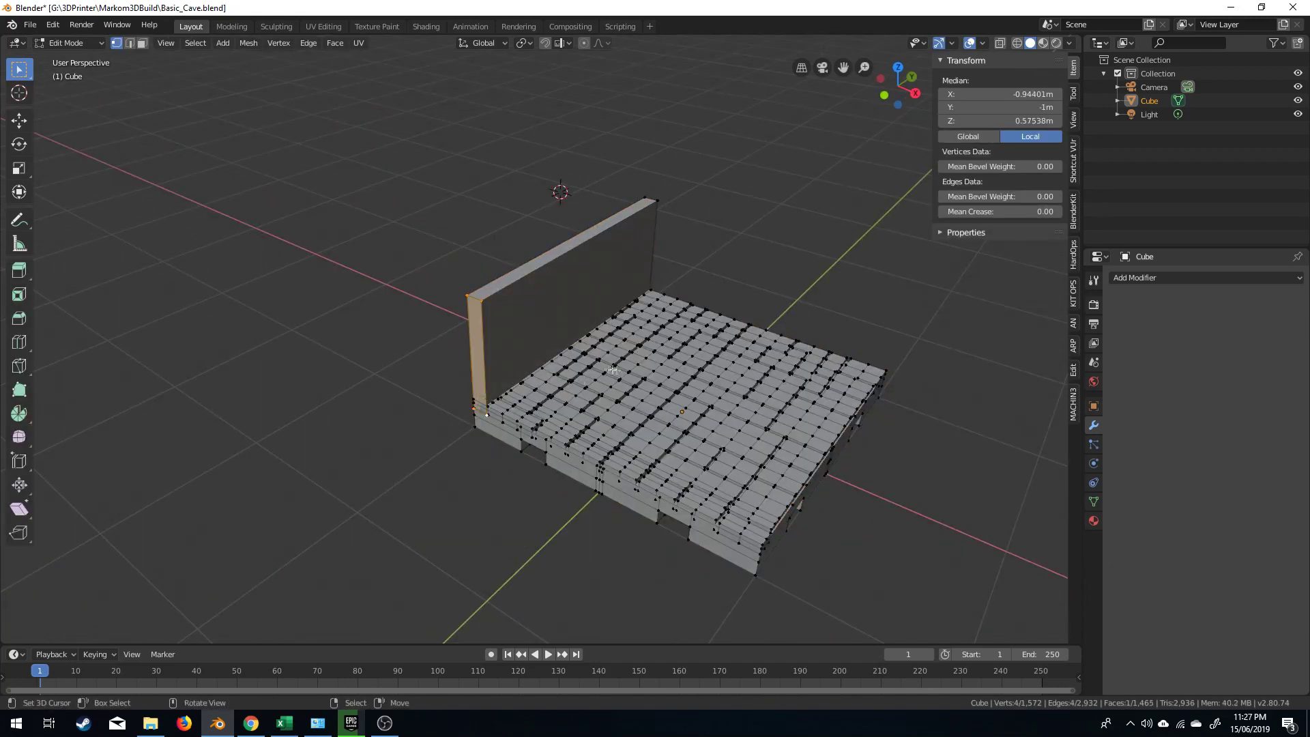
middle_drag(613, 369, 535, 357)
key(Tab)
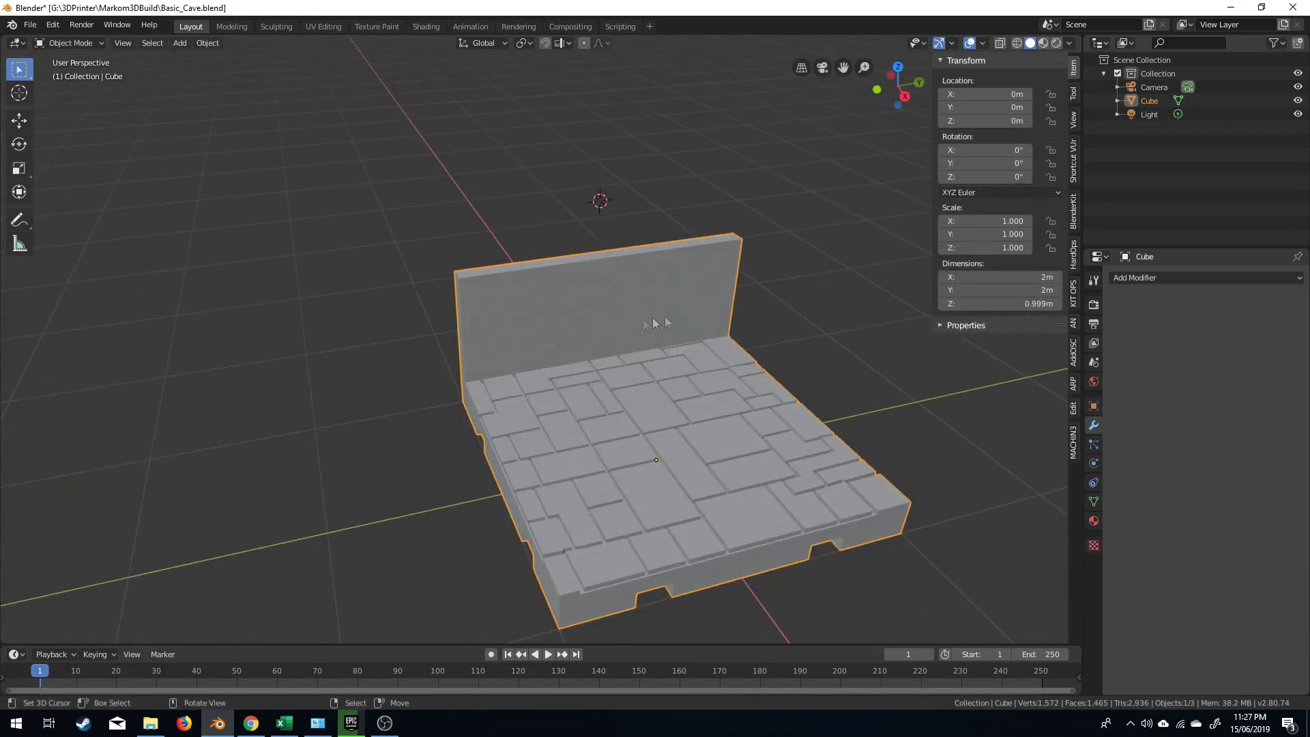
Add five evenly spaced horizontal loop cuts around the wall
key(Tab)
middle_drag(653, 323, 704, 337)
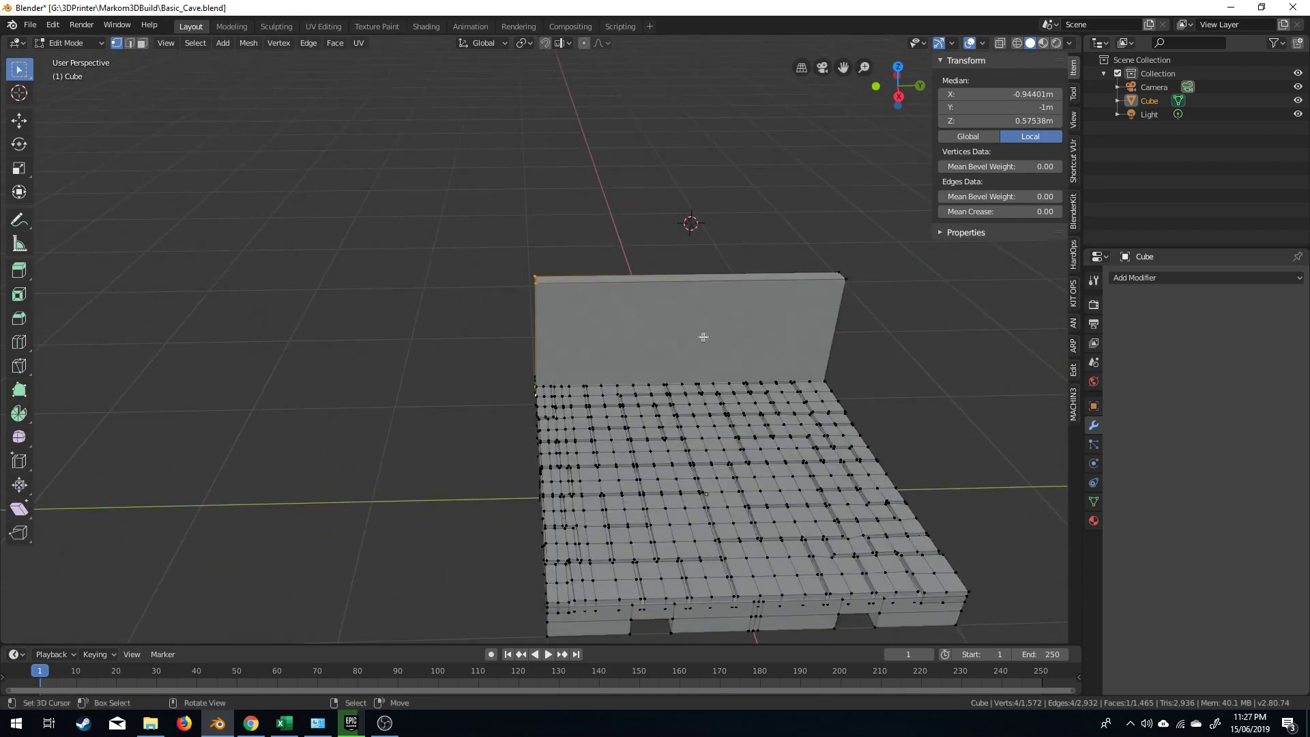
scroll(645, 259, up, 5)
scroll(623, 270, down, 3)
key(ctrl+r)
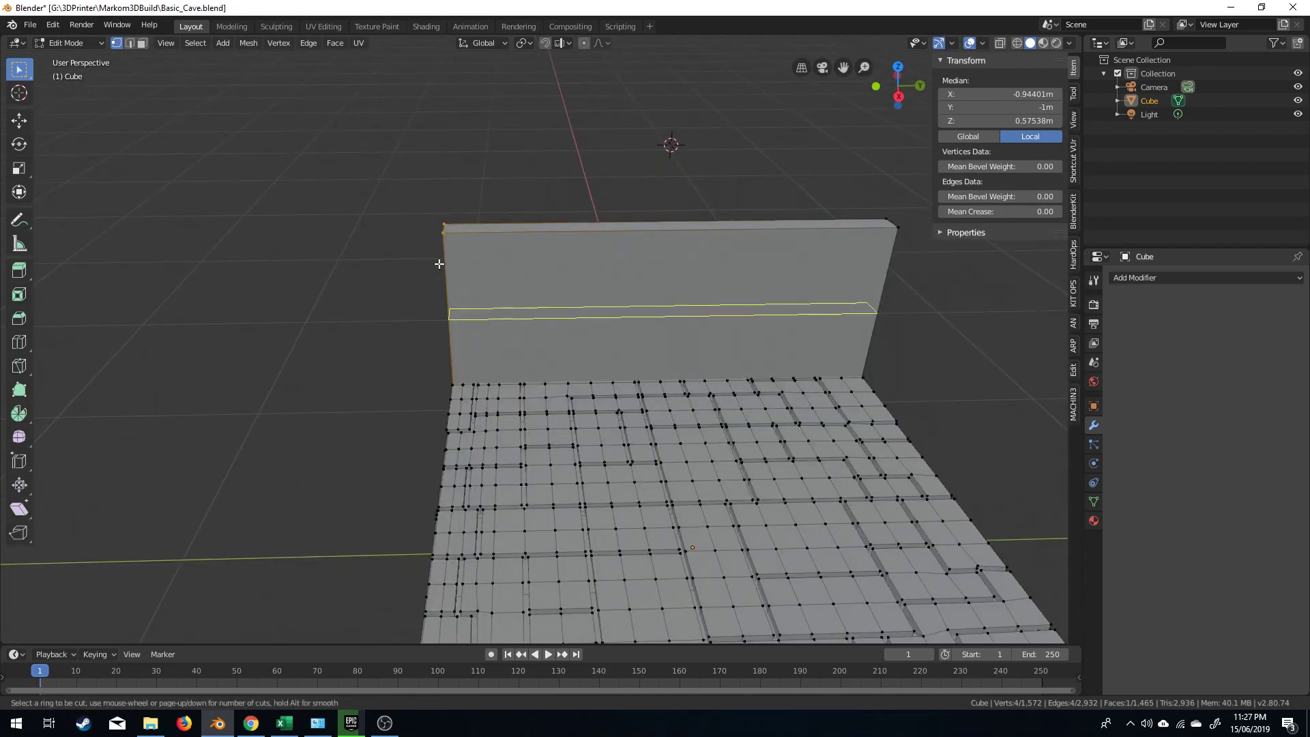
scroll(438, 263, up, 4)
click(438, 264)
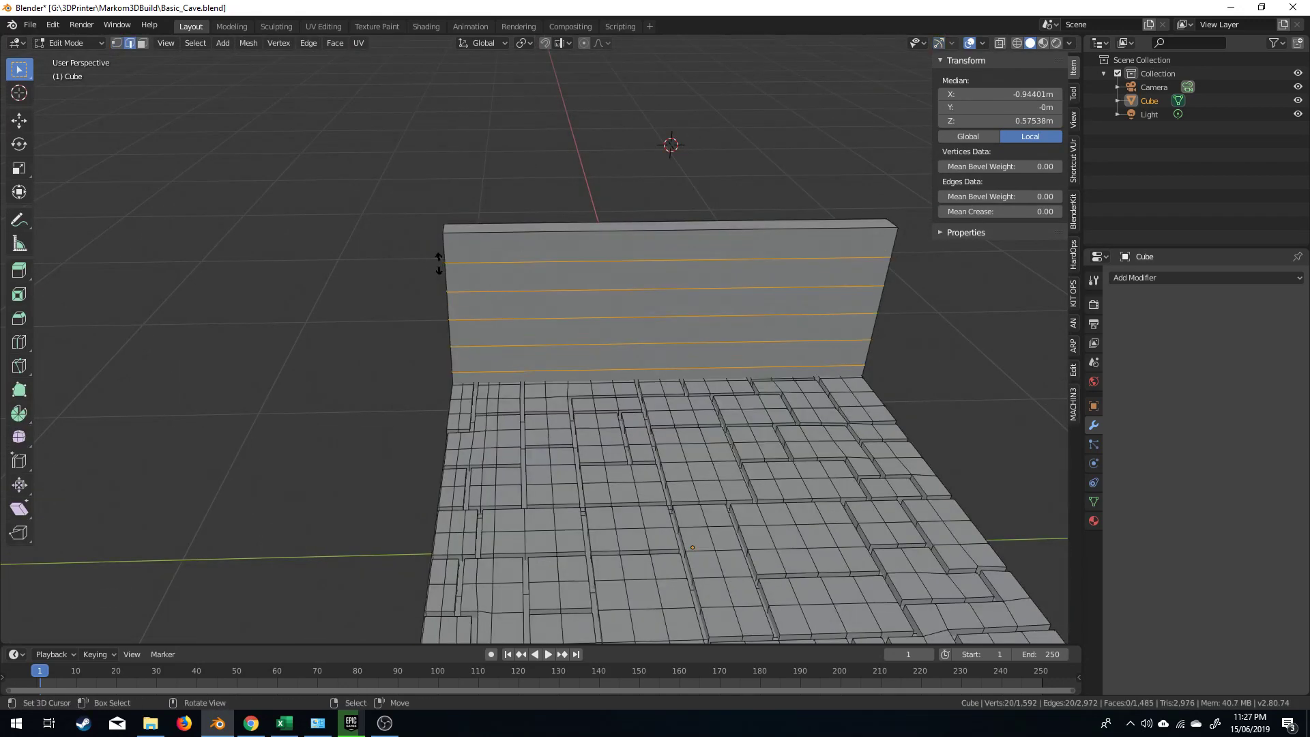
right_click(439, 257)
middle_drag(439, 257, 600, 143)
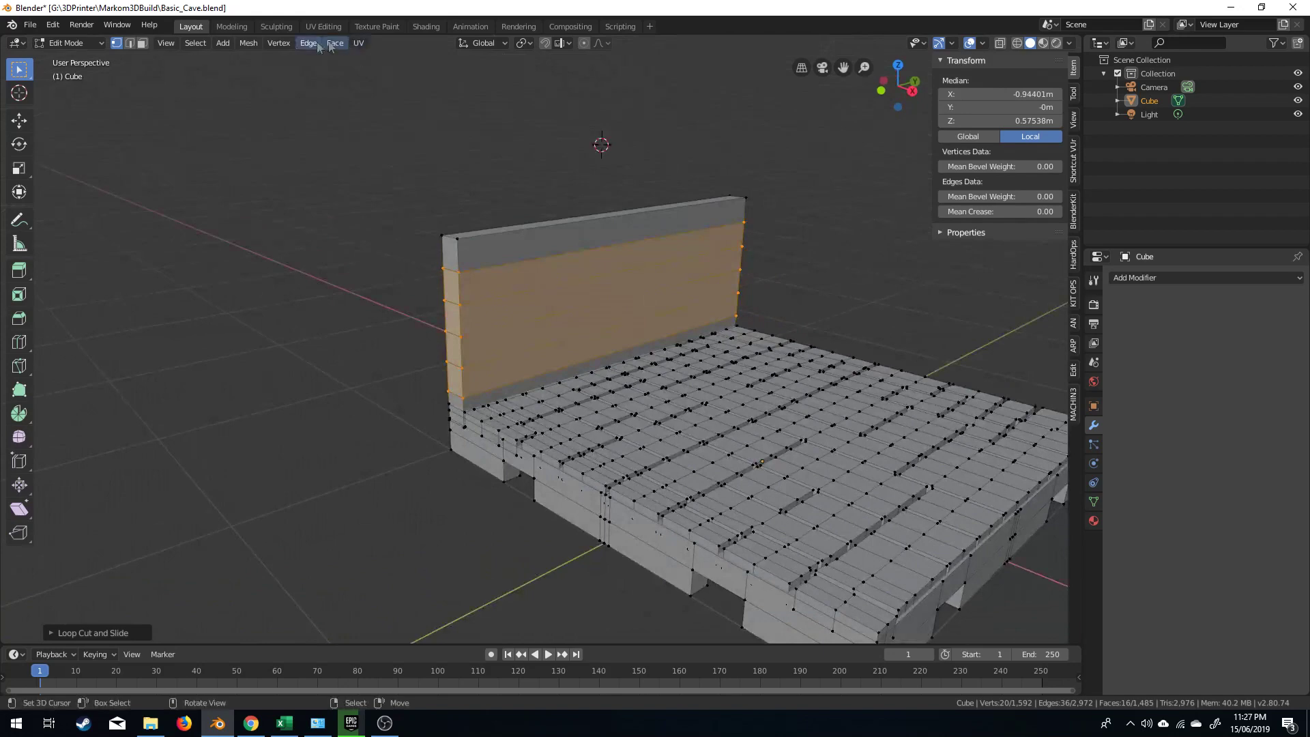
Duplicate the top front strip face of the wall and move the copy along X to about -0.54 m
click(512, 251)
middle_drag(652, 293, 638, 211)
key(shift+d)
key(x)
click(675, 280)
Divide the duplicated strip with five evenly spaced vertical loop cuts
key(ctrl+r)
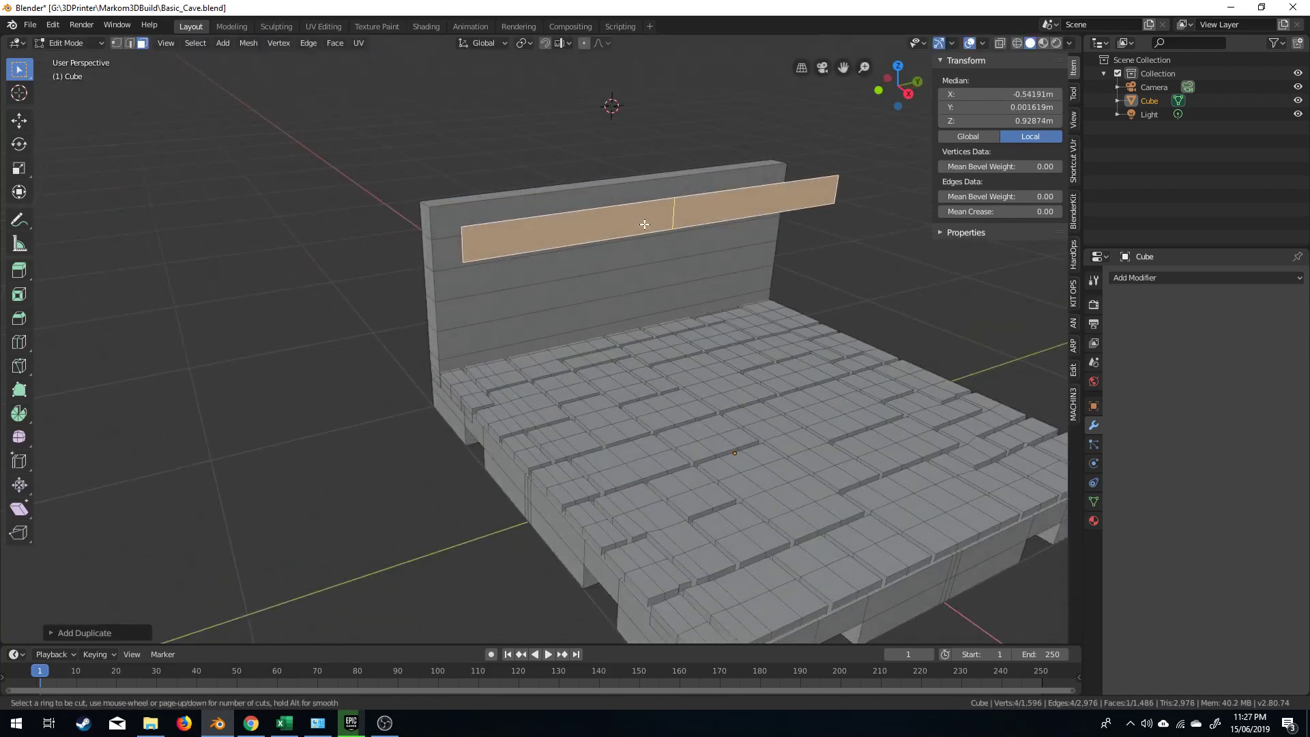
scroll(645, 224, up, 6)
scroll(645, 224, down, 2)
click(645, 223)
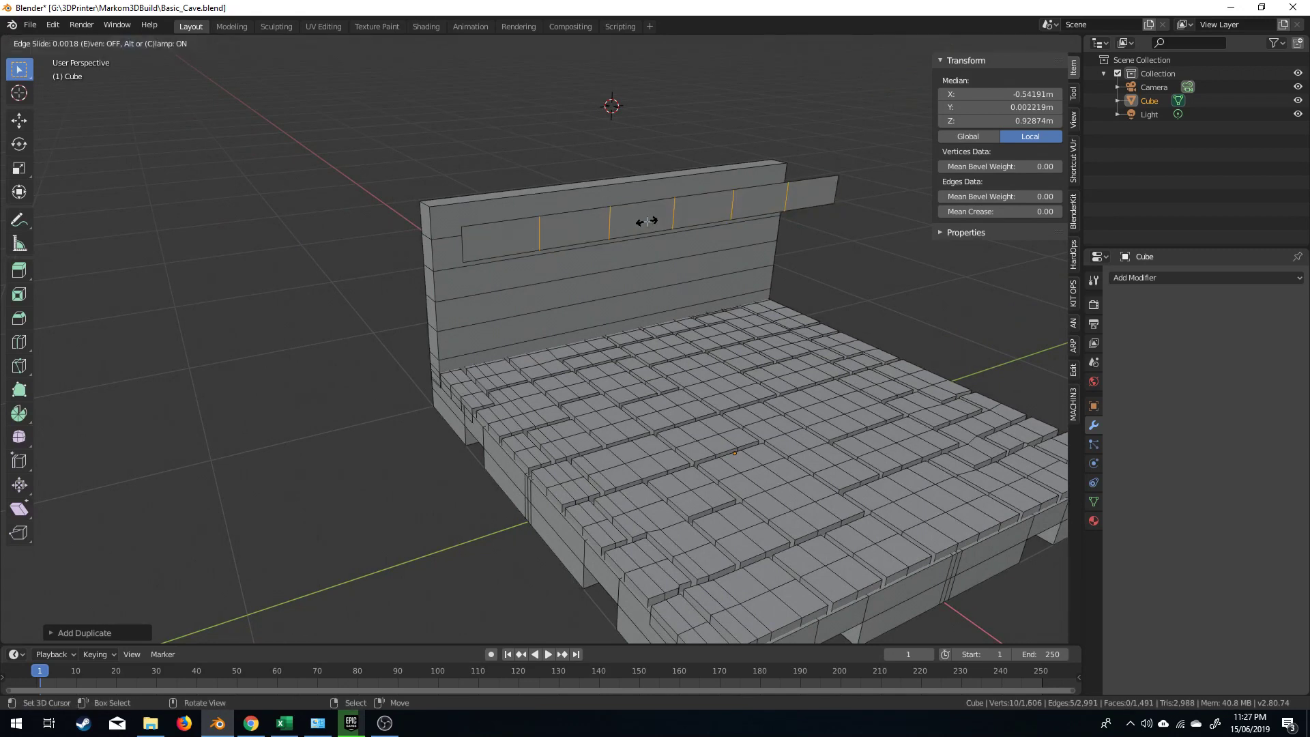
Bevel the five cuts into narrow faces and delete those faces, leaving six separate panels
key(ctrl+b)
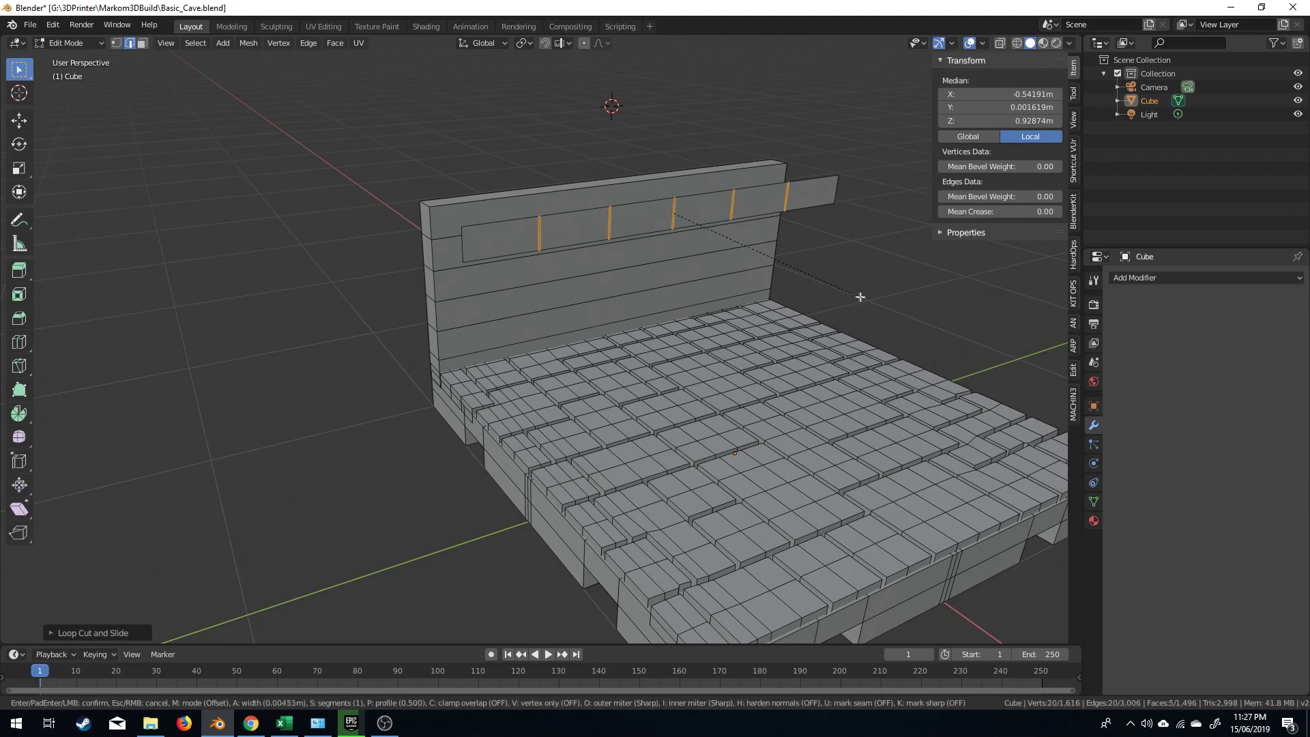
click(891, 305)
key(x)
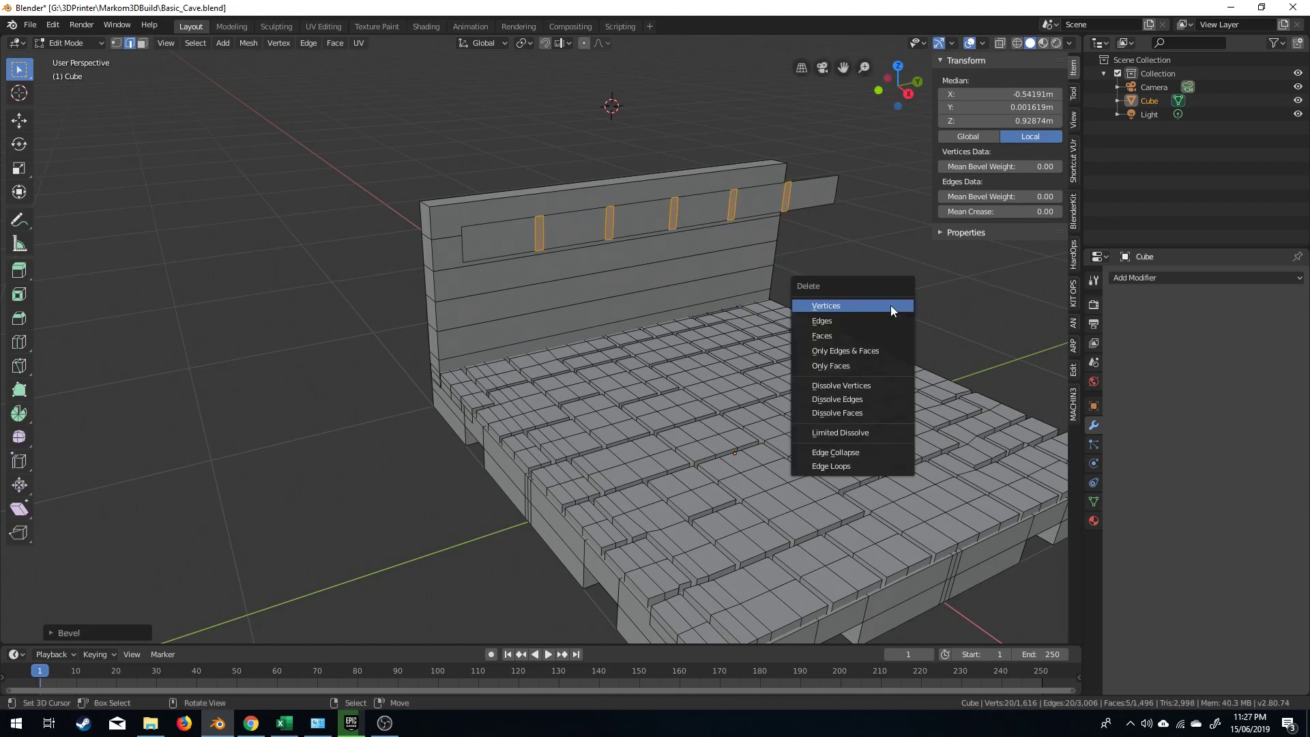
click(883, 336)
Select all six panels with their linked geometry and scale them down slightly along Z
click(499, 222)
shift+click(576, 236)
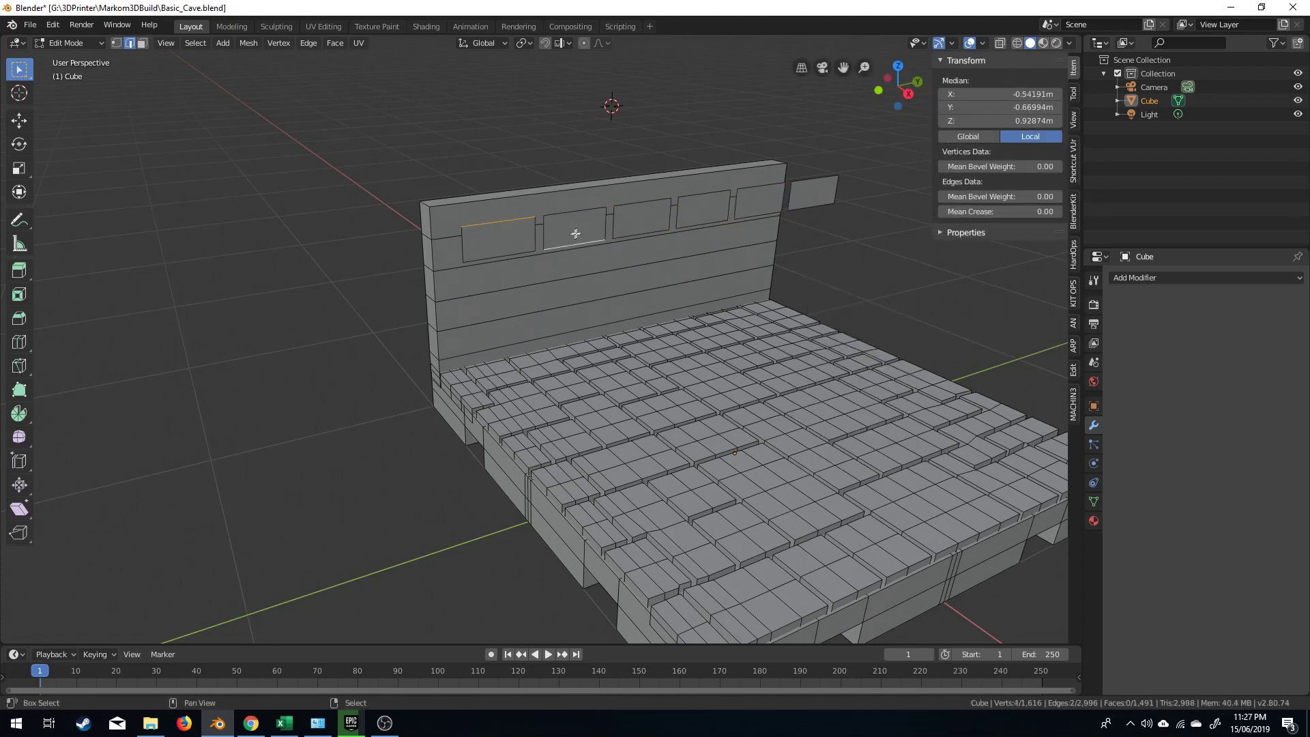
shift+click(716, 217)
shift+click(794, 197)
key(ctrl+l)
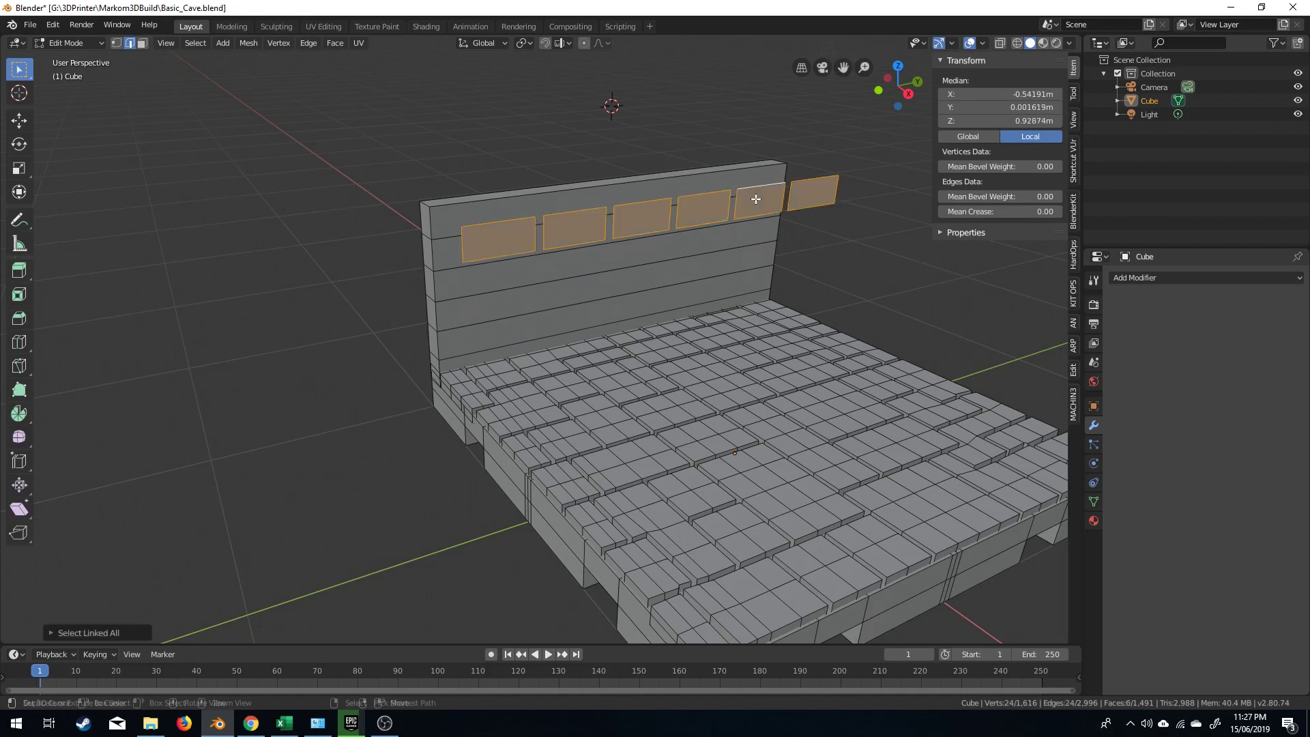
key(s)
key(z)
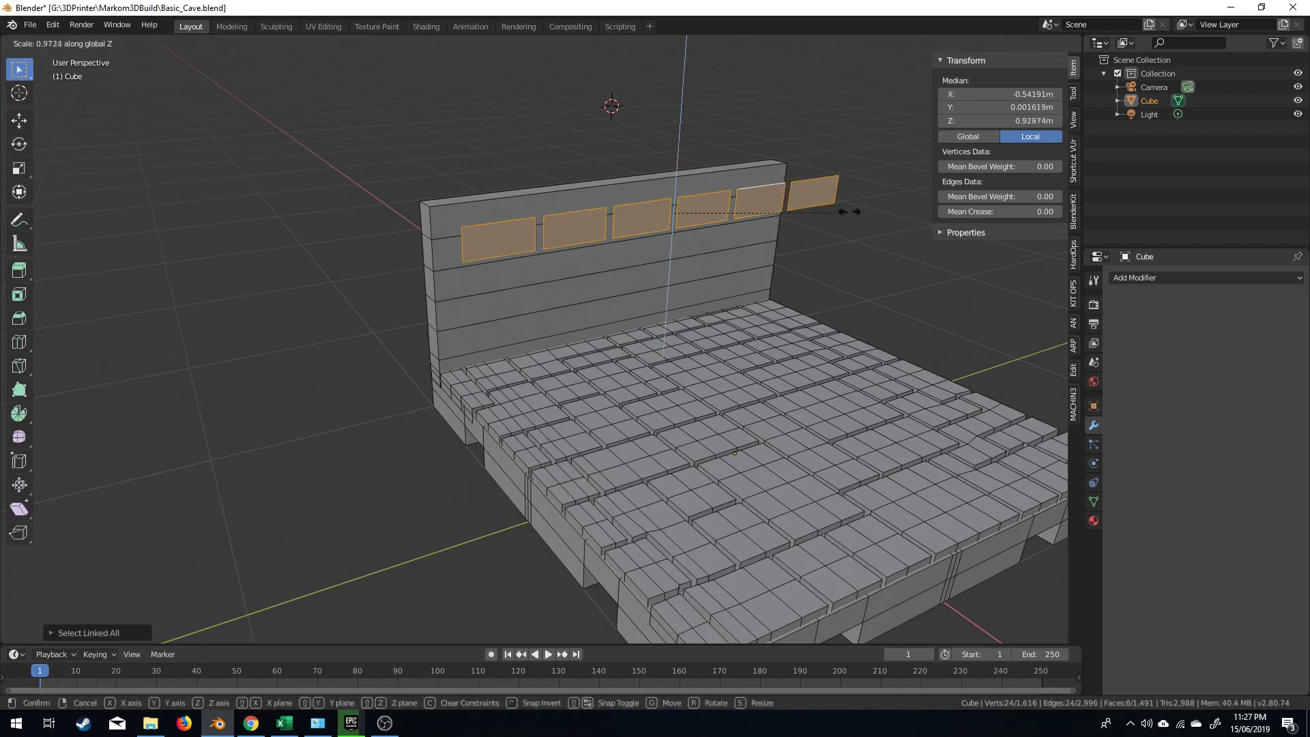
click(750, 214)
Extrude the six panels into shallow blocks and move them along X to about -0.9 m, onto the wall's top strip
key(e)
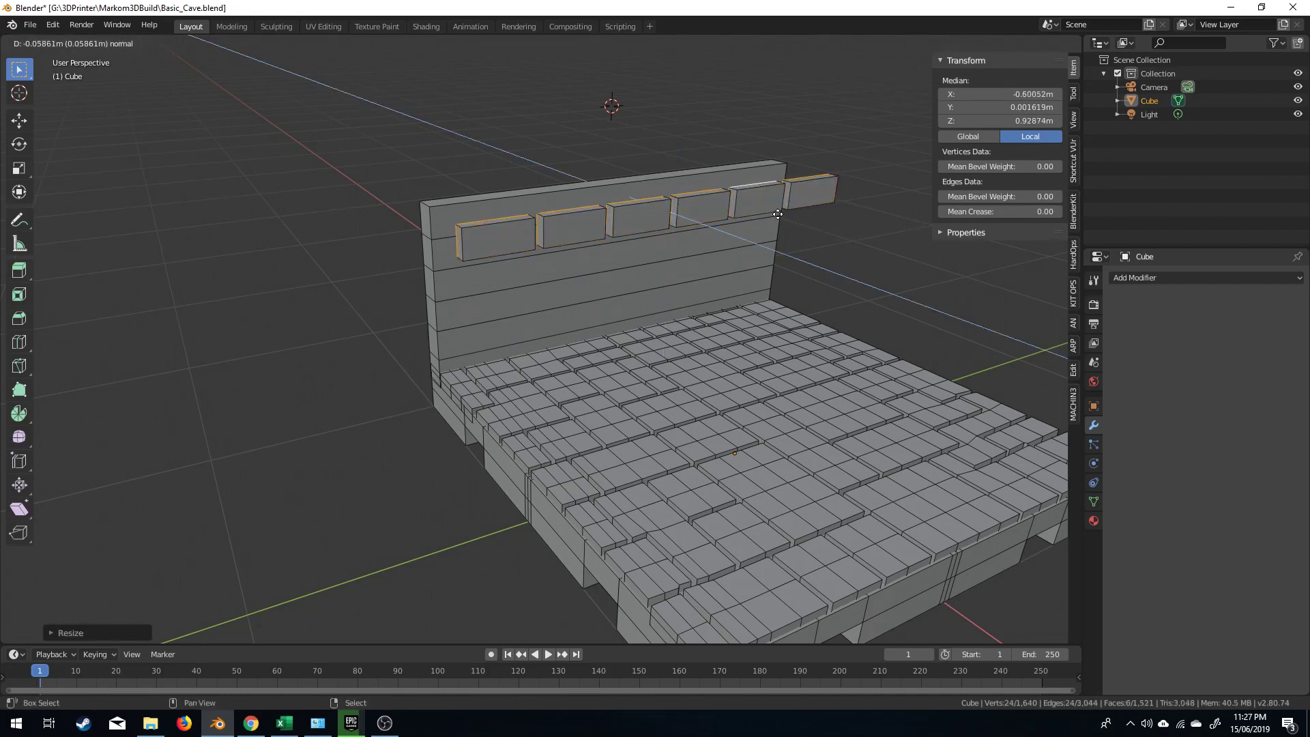
click(795, 224)
key(ctrl+l)
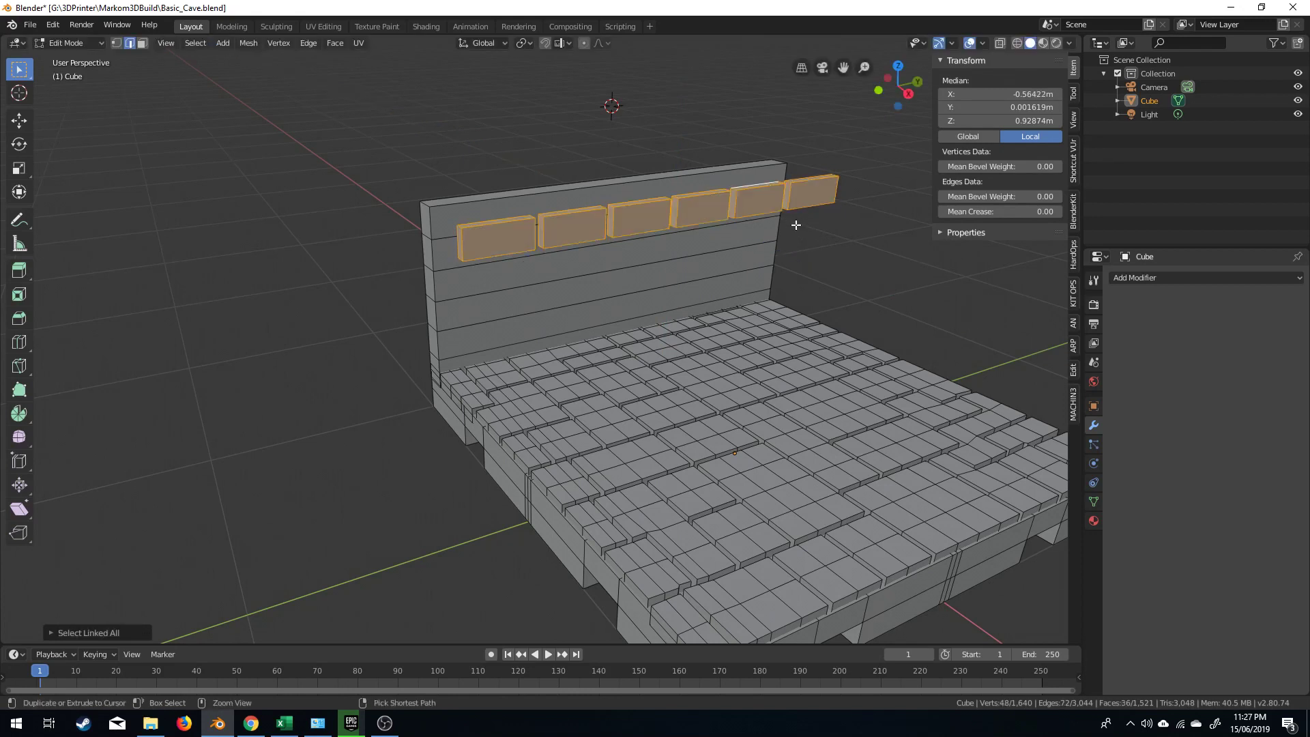
key(g)
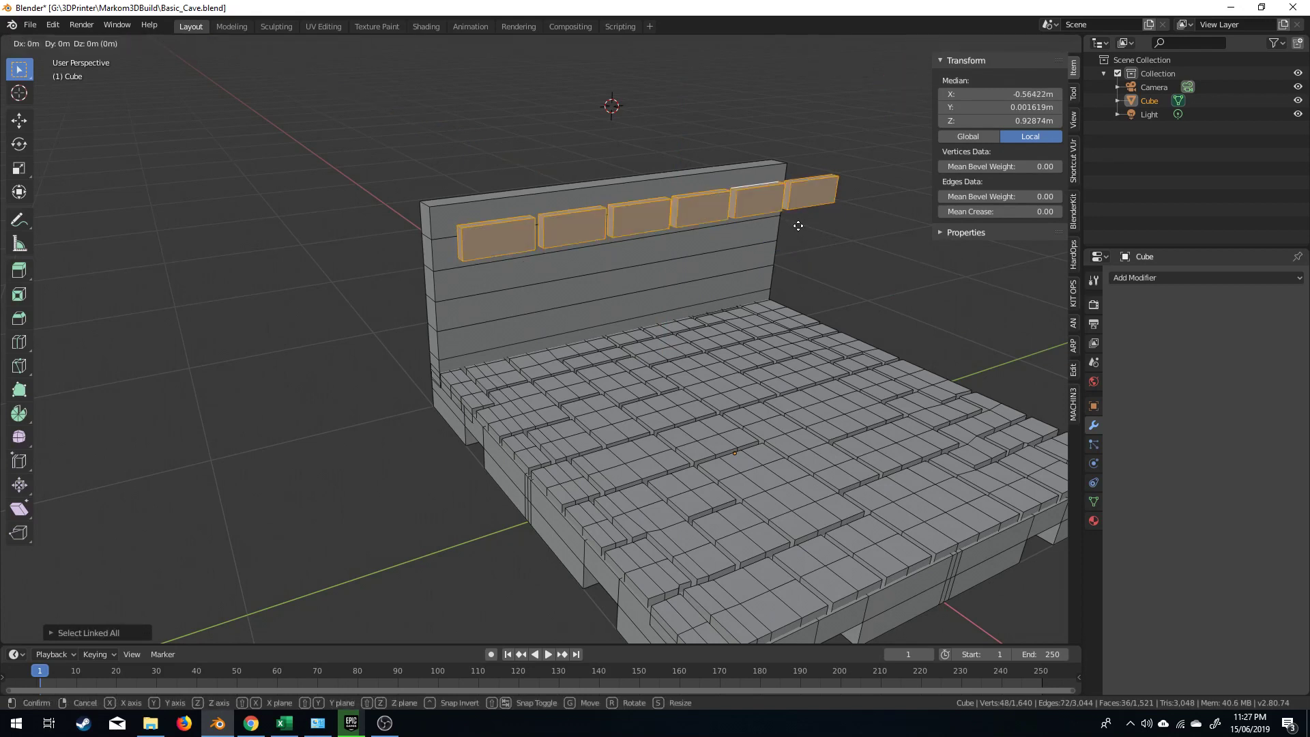
key(x)
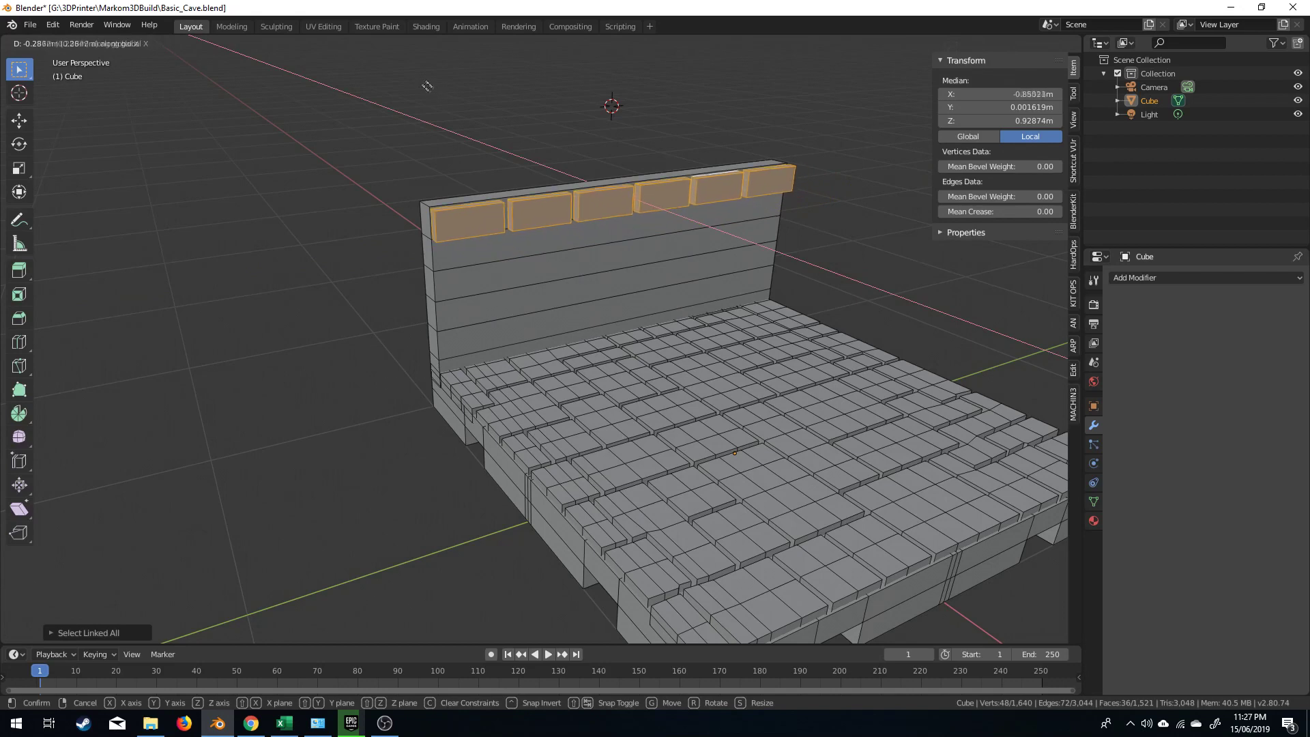
click(372, 66)
Scale the row of six blocks slightly along Y to fit the wall's length
middle_drag(779, 295, 1034, 348)
key(alt+z)
key(s)
key(x)
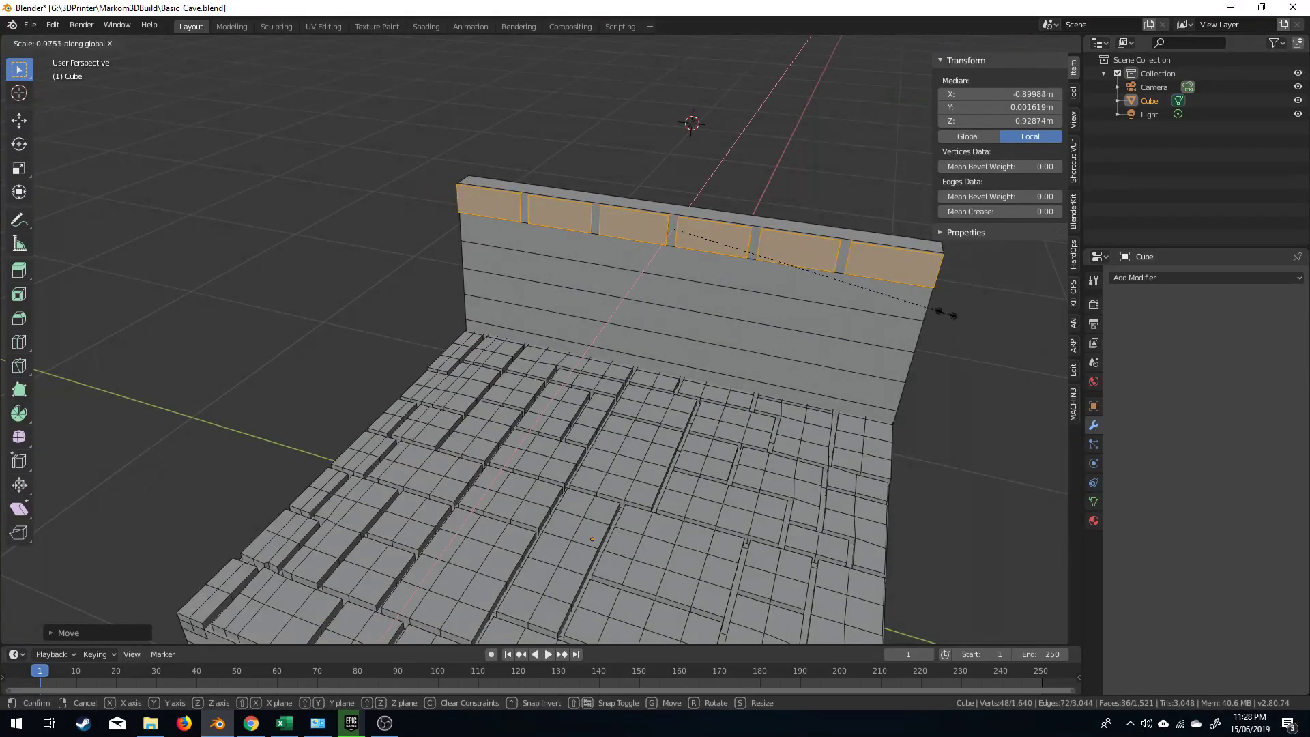
key(y)
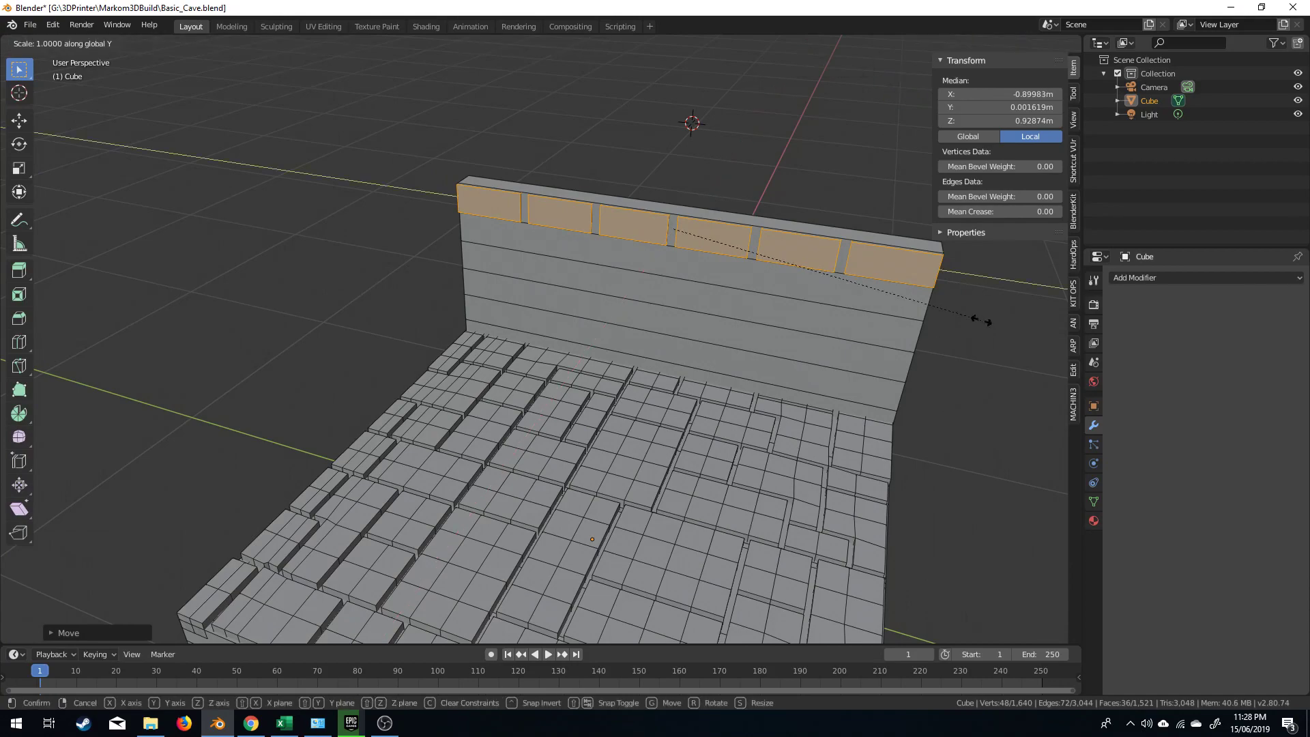
click(947, 311)
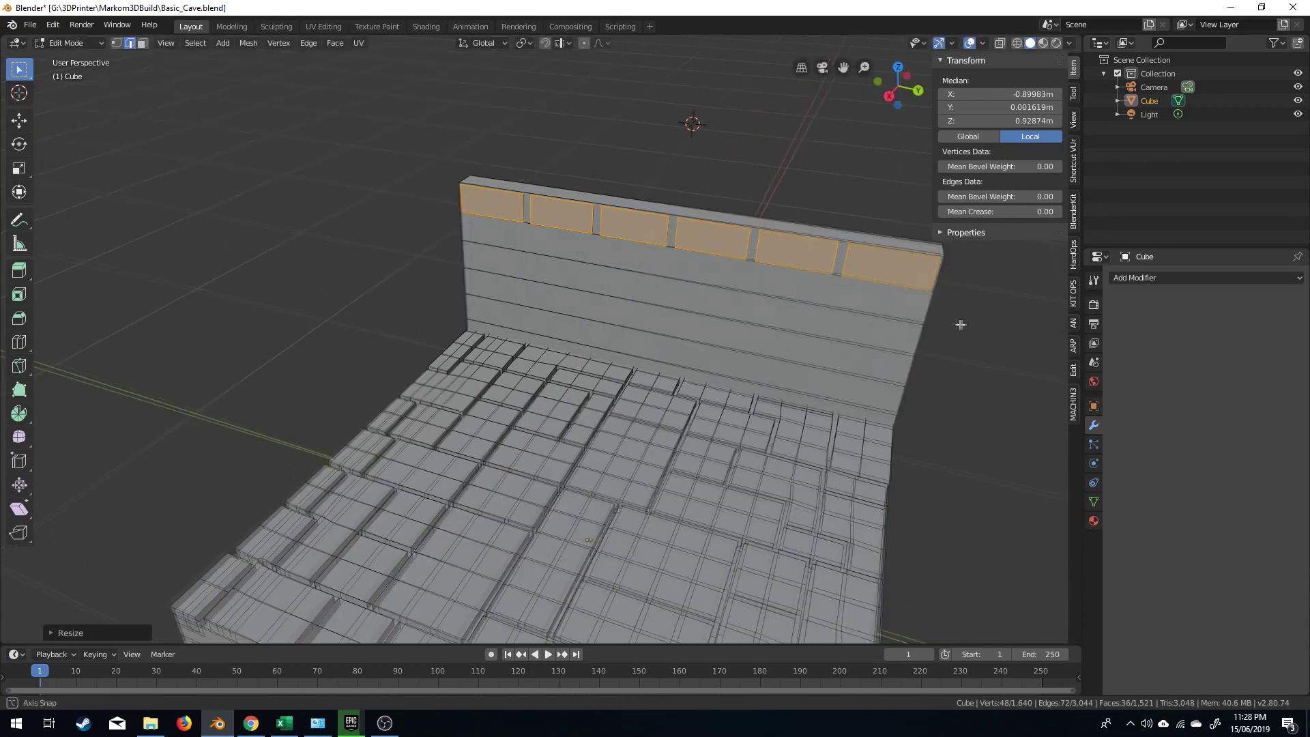
Duplicate the row of blocks down along Z to about 0.78 m, over the wall's second strip
middle_drag(959, 321, 600, 290)
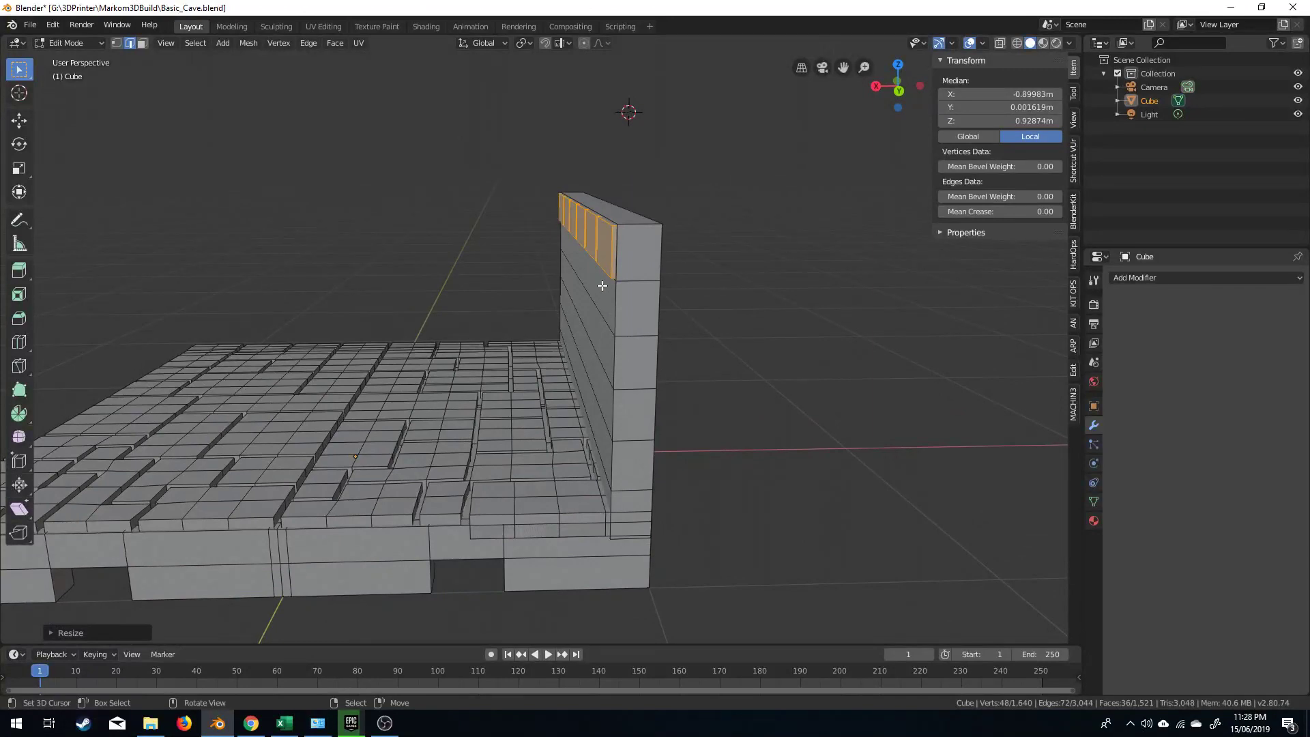
middle_drag(674, 318, 749, 313)
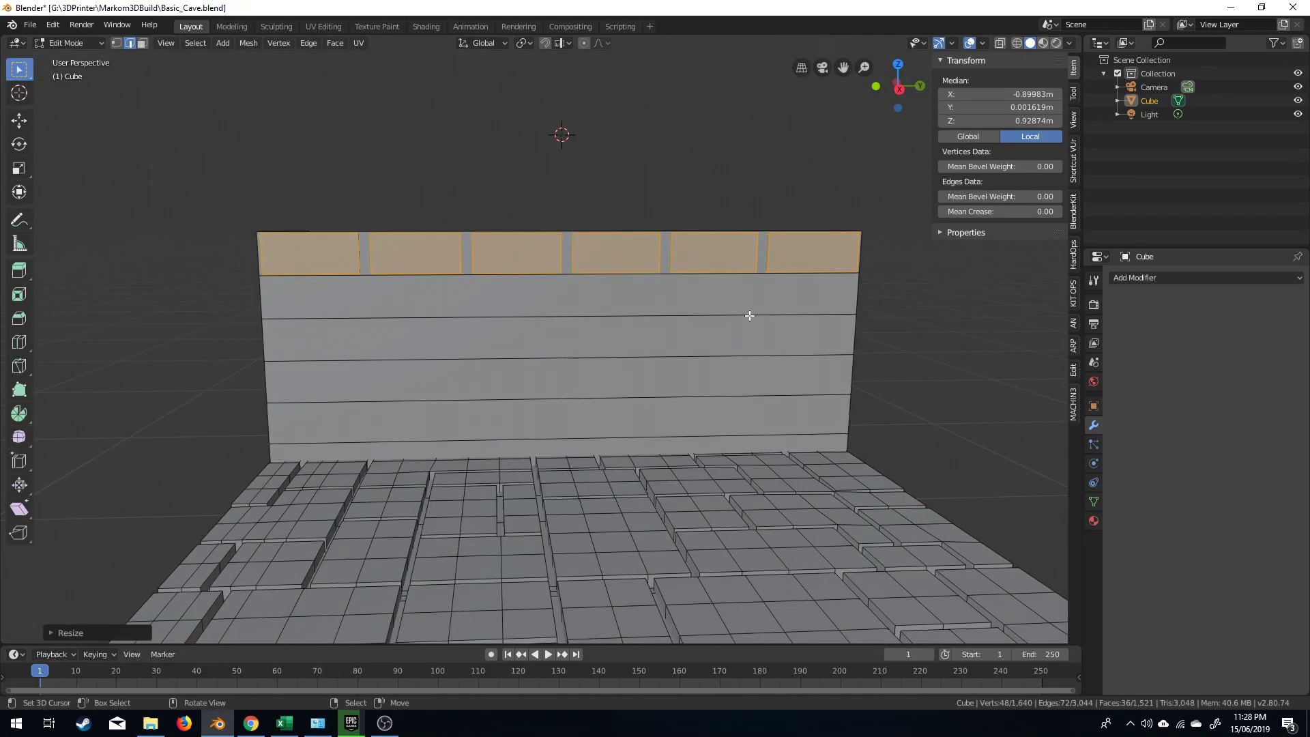
key(e)
key(z)
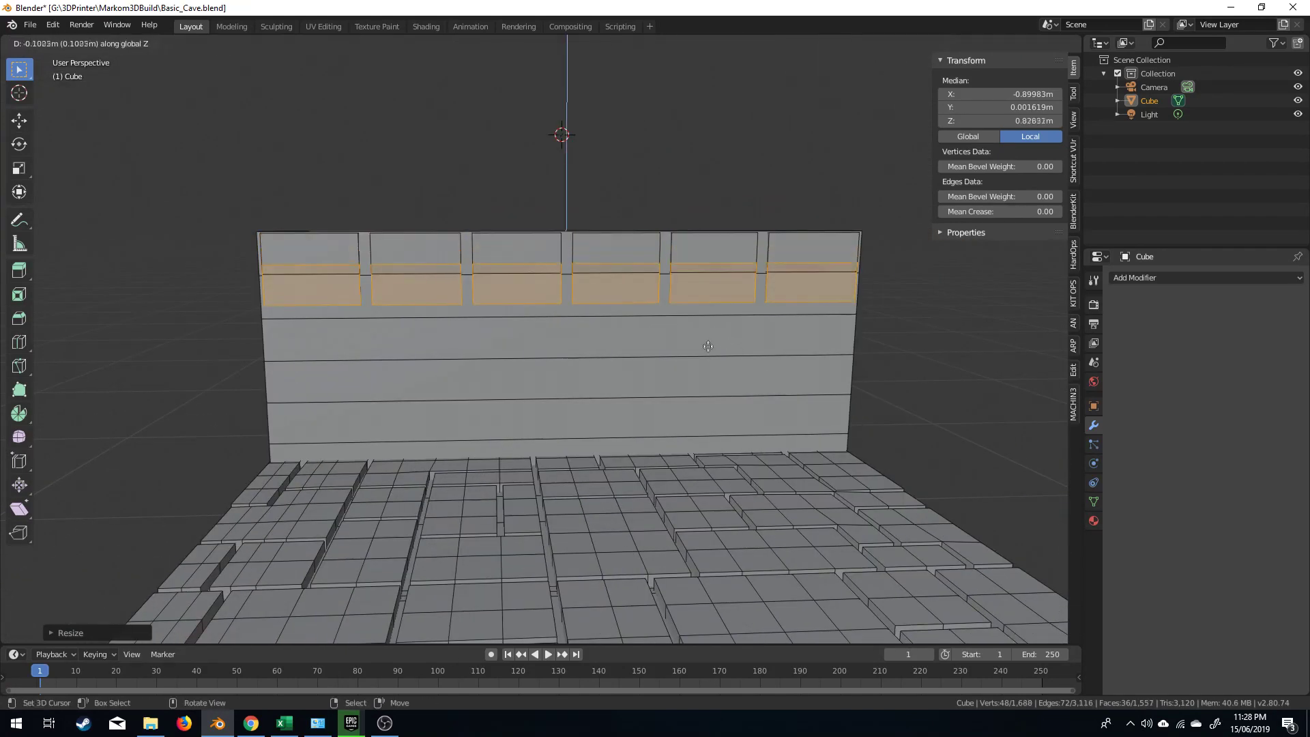
click(711, 365)
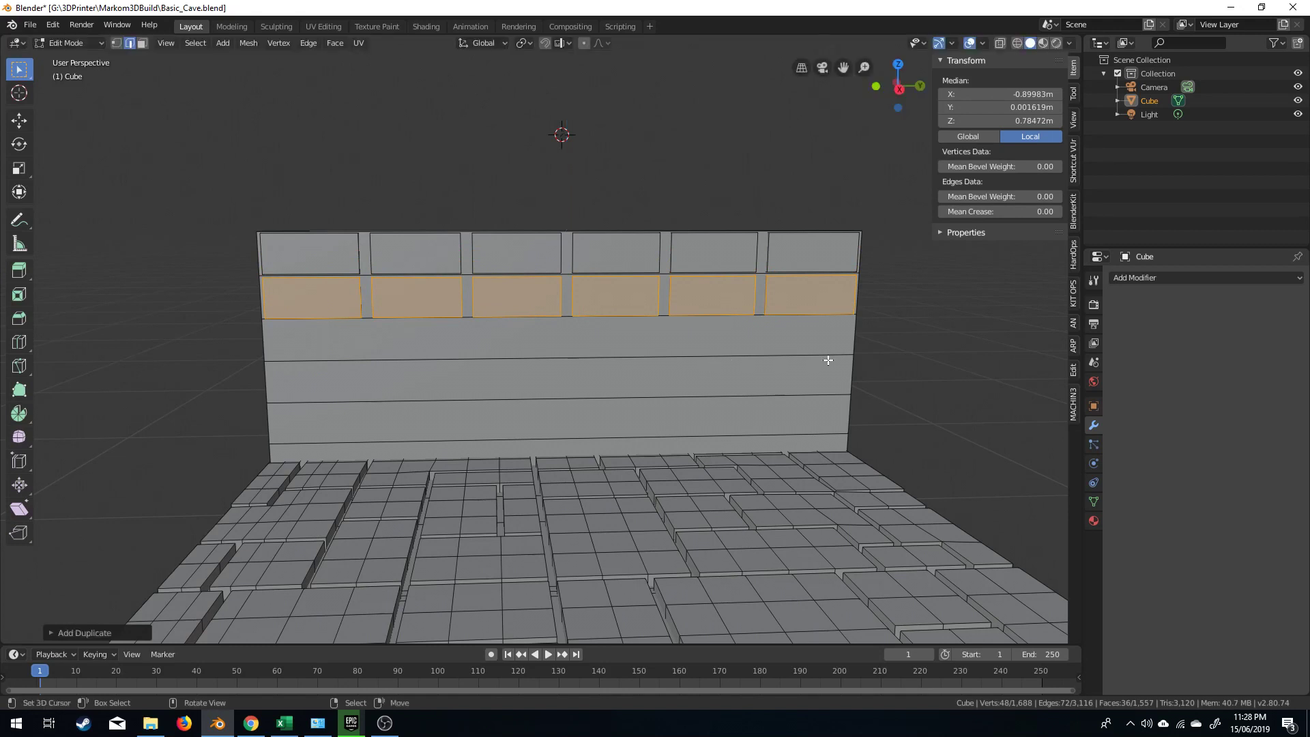
Offset the second row of blocks along Y to about -0.17 m and raise it slightly to about 0.79 m in Z
key(g)
key(y)
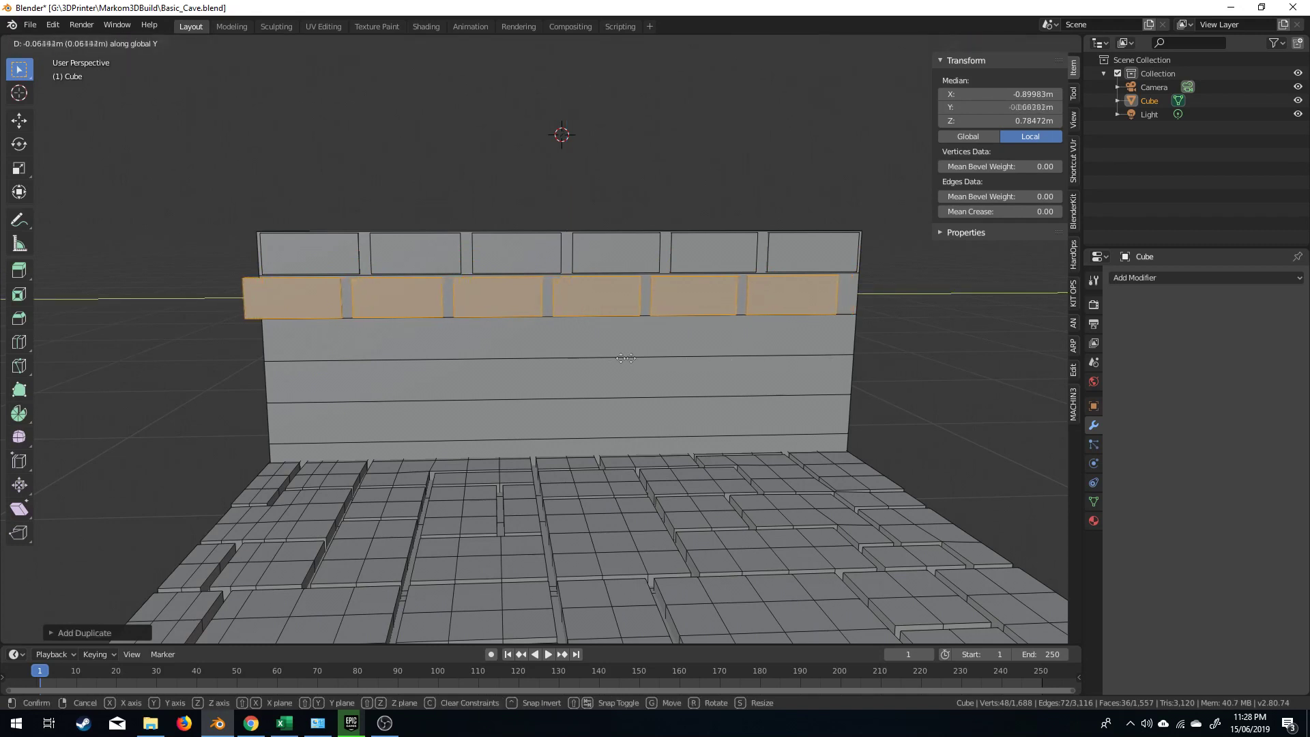
click(321, 346)
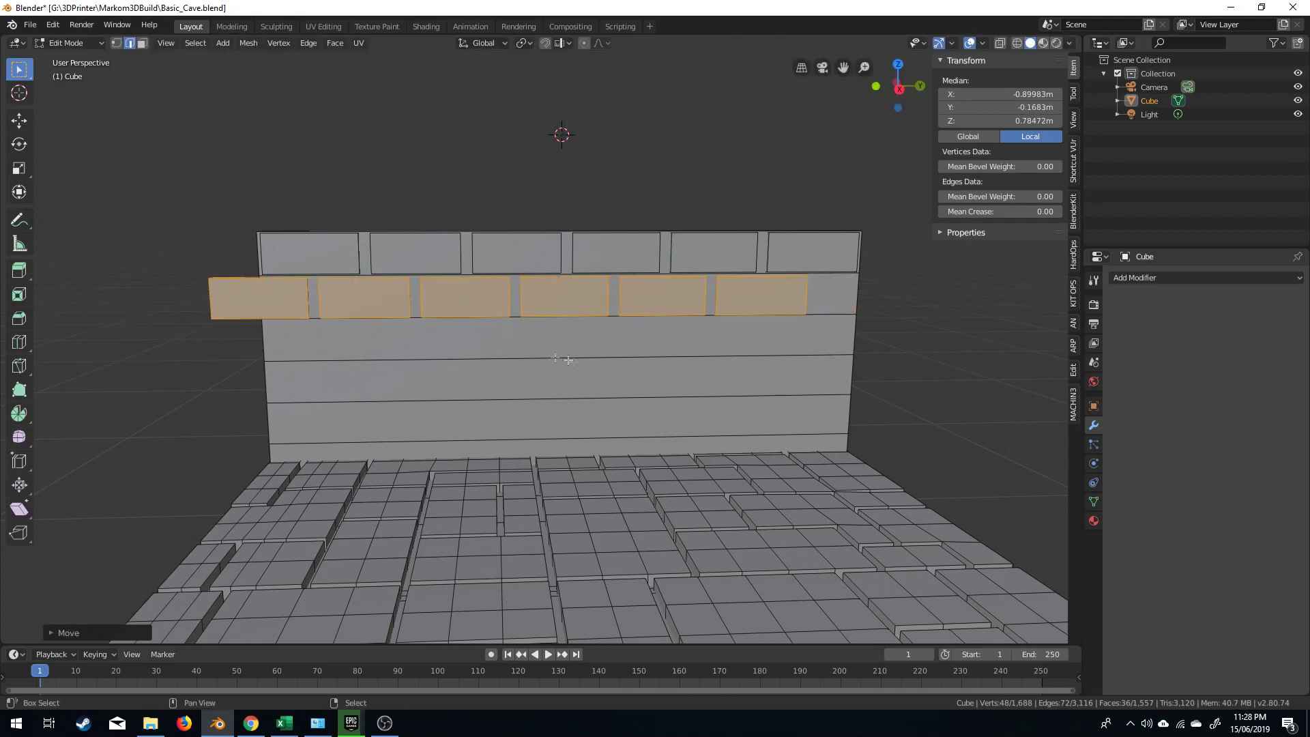
key(g)
key(z)
click(581, 370)
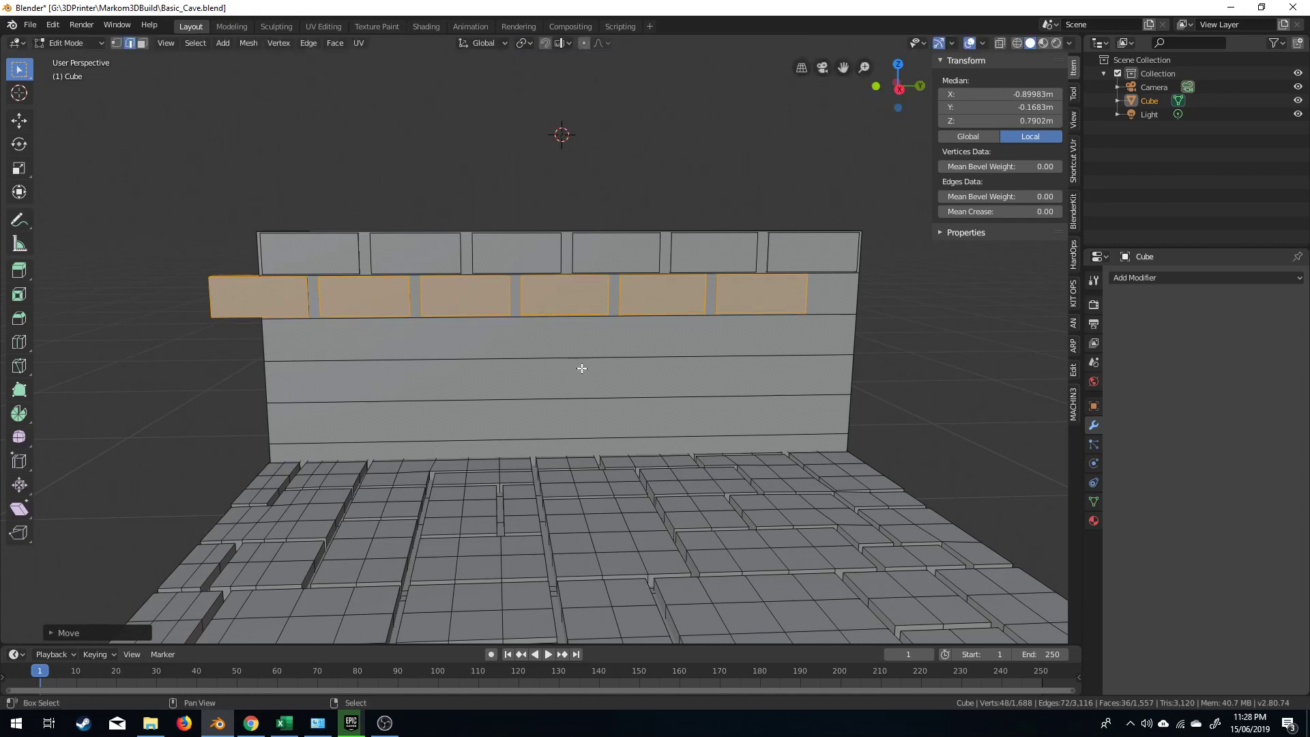
Select the second row's overhanging end block and duplicate it along Y to about 0.99 m, at the row's opposite end
click(204, 299)
key(ctrl+l)
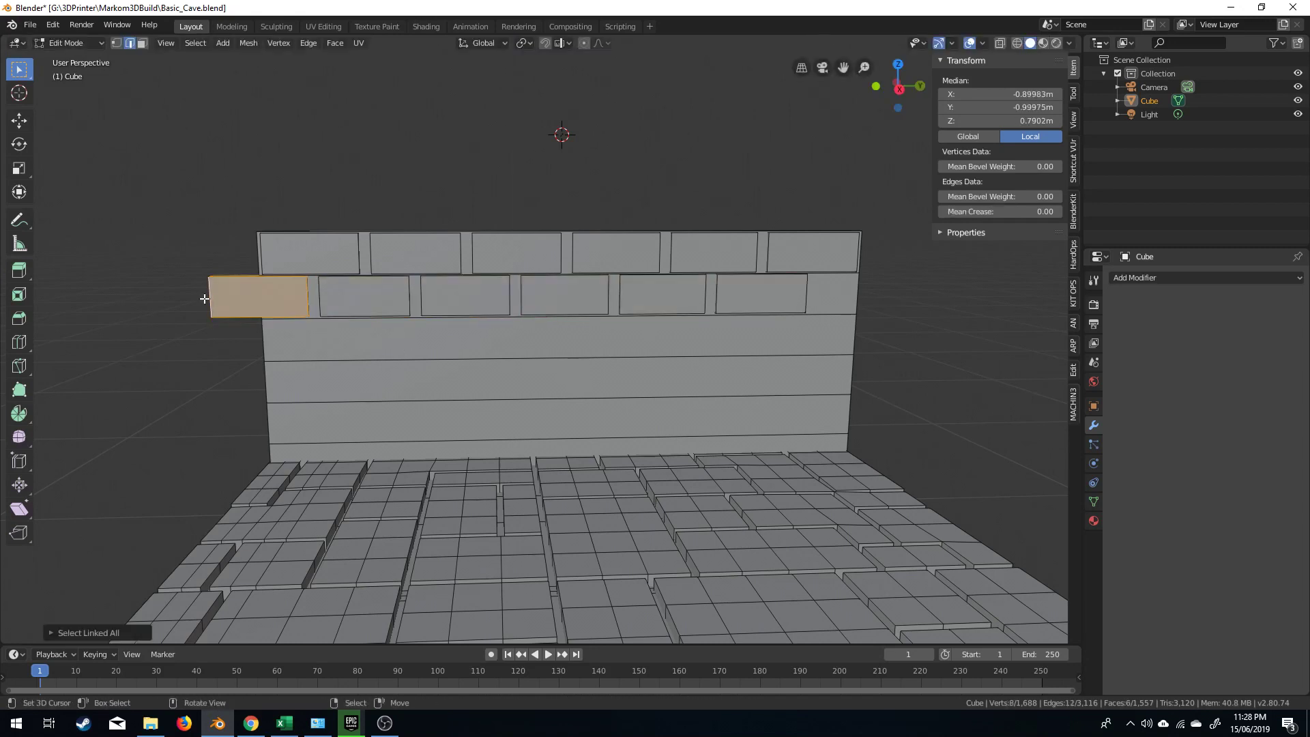
key(shift+d)
key(x)
key(y)
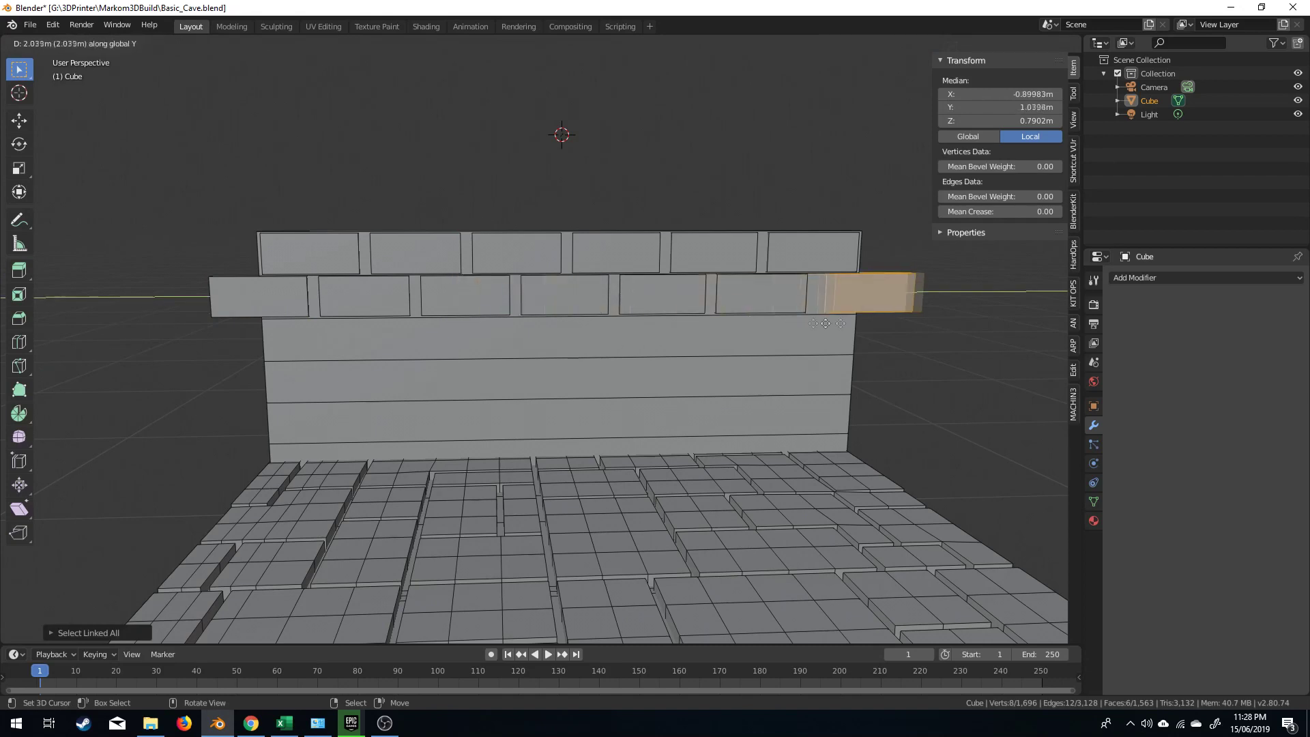
click(397, 318)
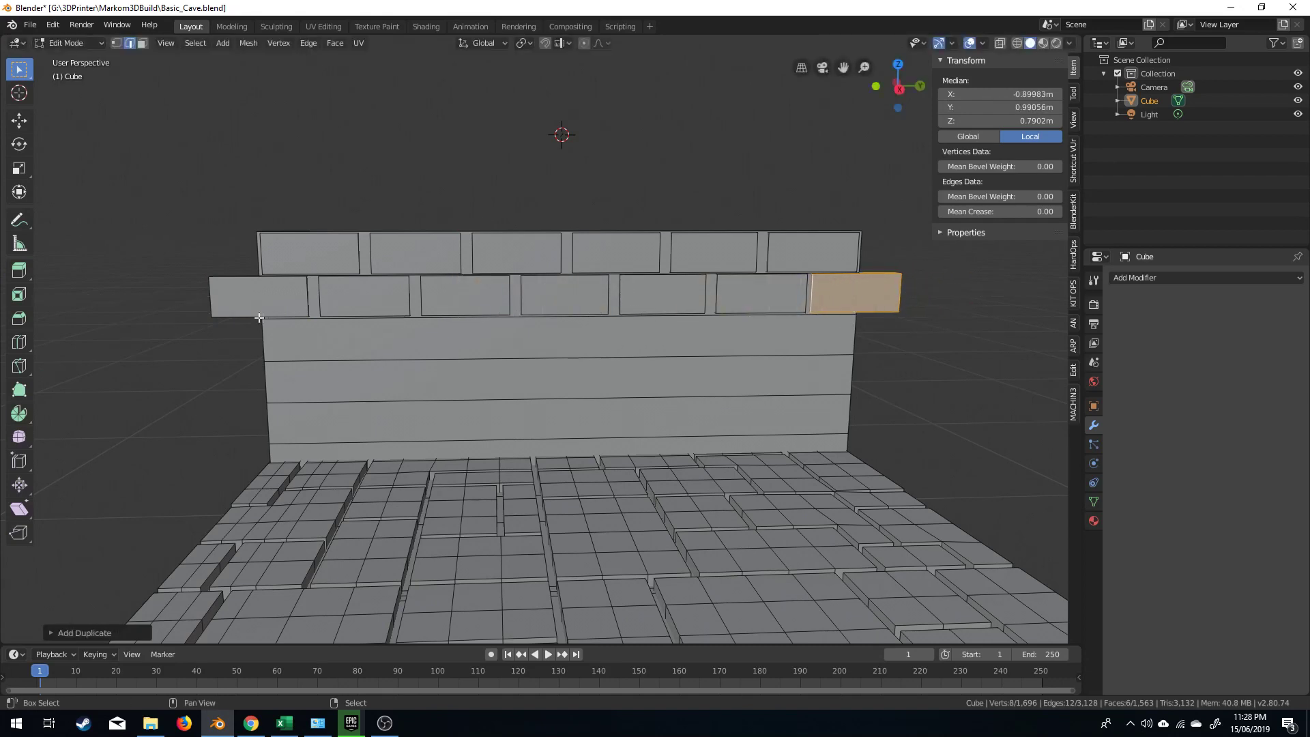
Set the outer end face of the second row's first block to Y -1 m, in line with the wall's end
middle_drag(397, 319, 188, 38)
click(141, 43)
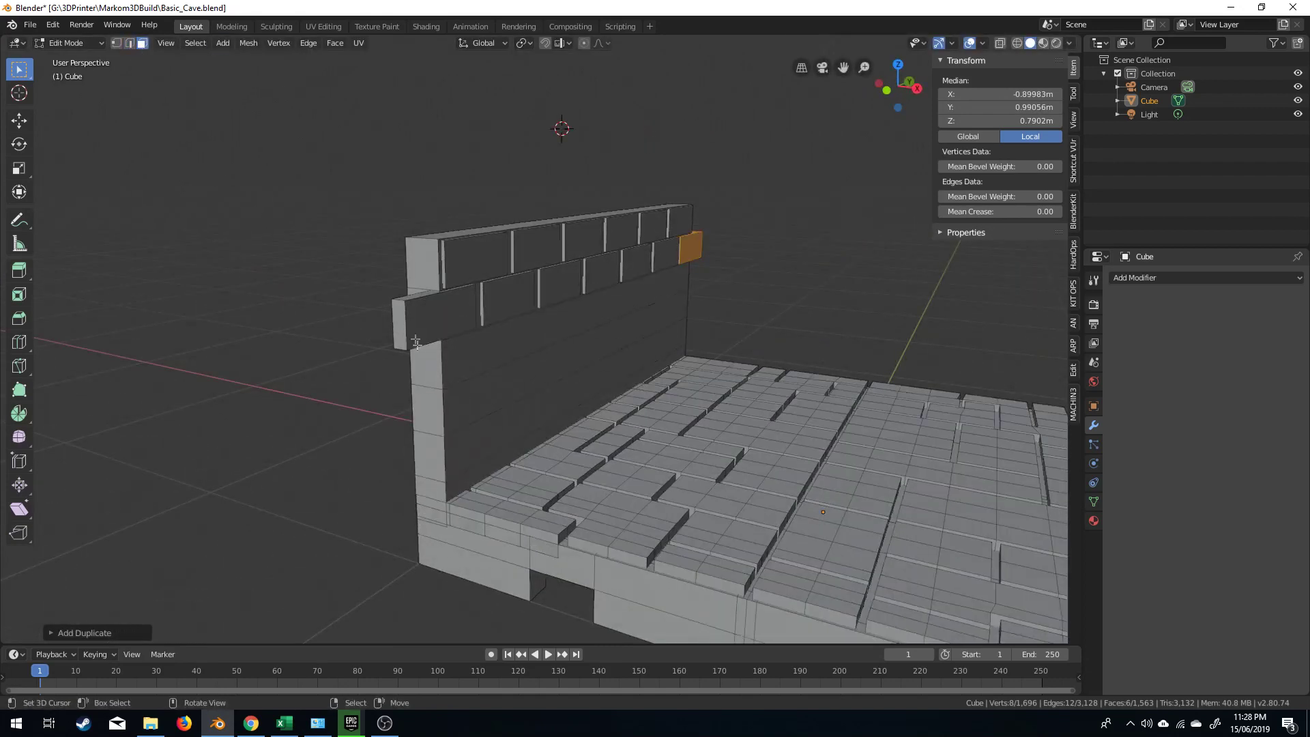
click(400, 323)
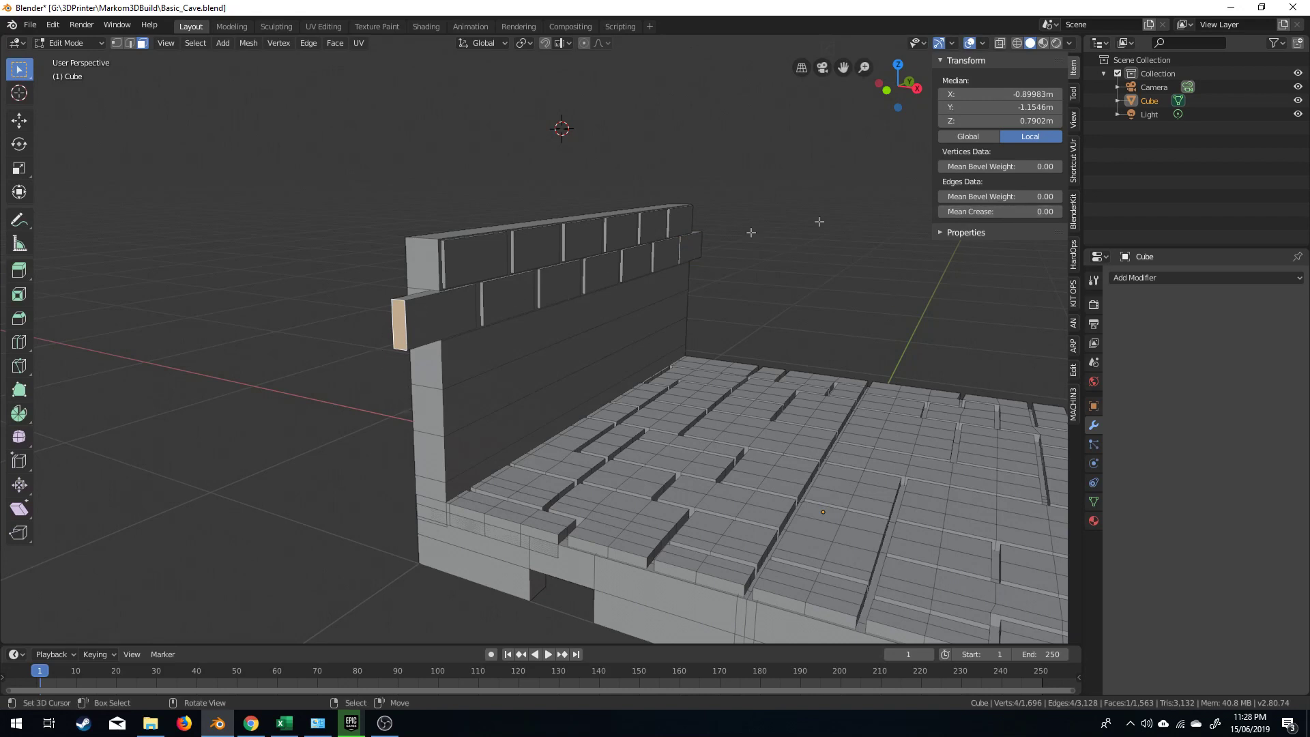
click(1008, 106)
text(-)
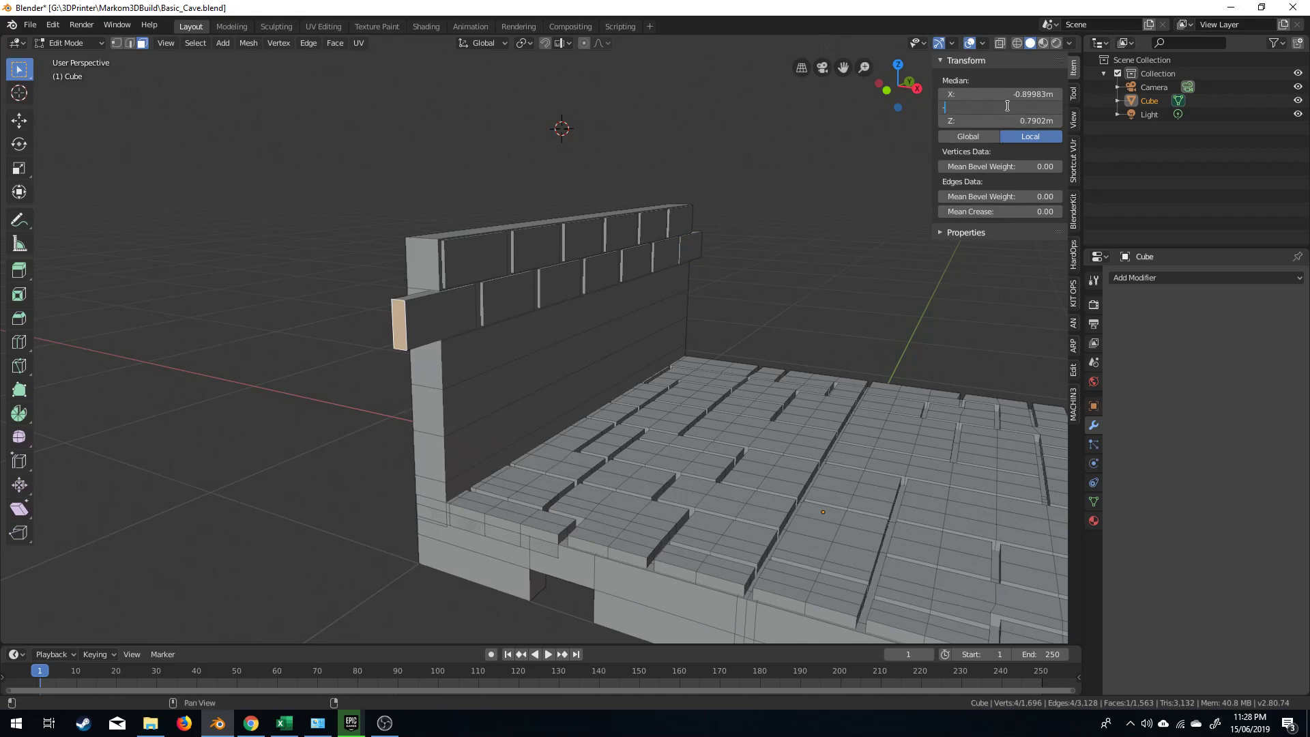
text(1)
key(Return)
Set the outer end face of the block at the second row's opposite end to Y 1 m
middle_drag(580, 307, 398, 322)
scroll(398, 323, up, 4)
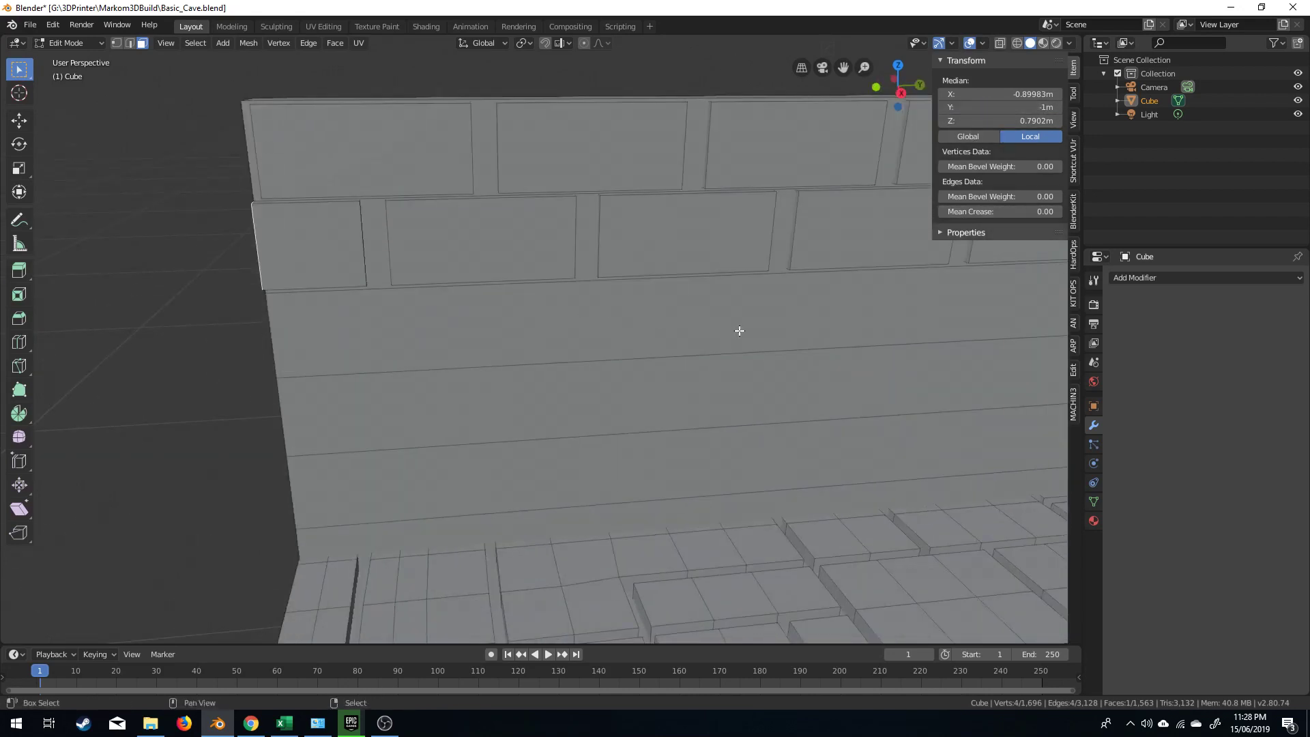
shift+middle_drag(740, 331, 471, 398)
middle_drag(608, 406, 506, 419)
scroll(652, 411, down, 4)
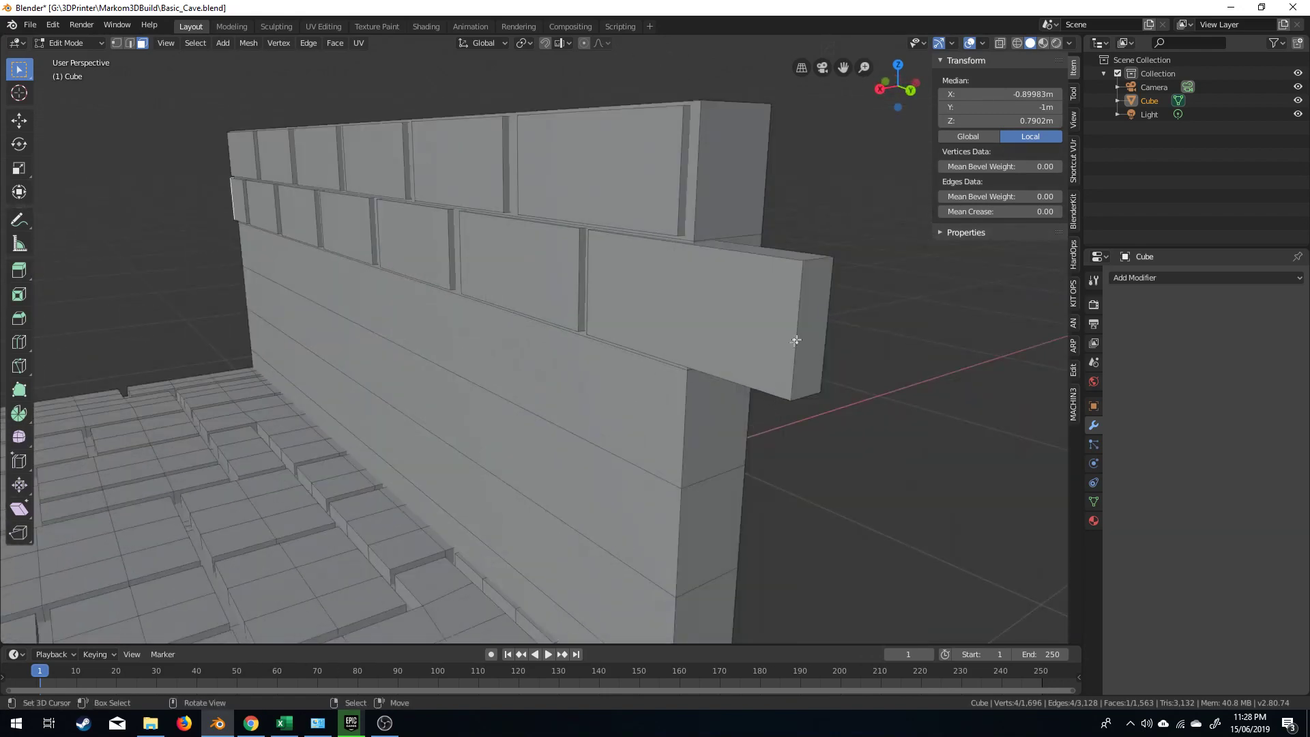
click(796, 340)
click(1016, 106)
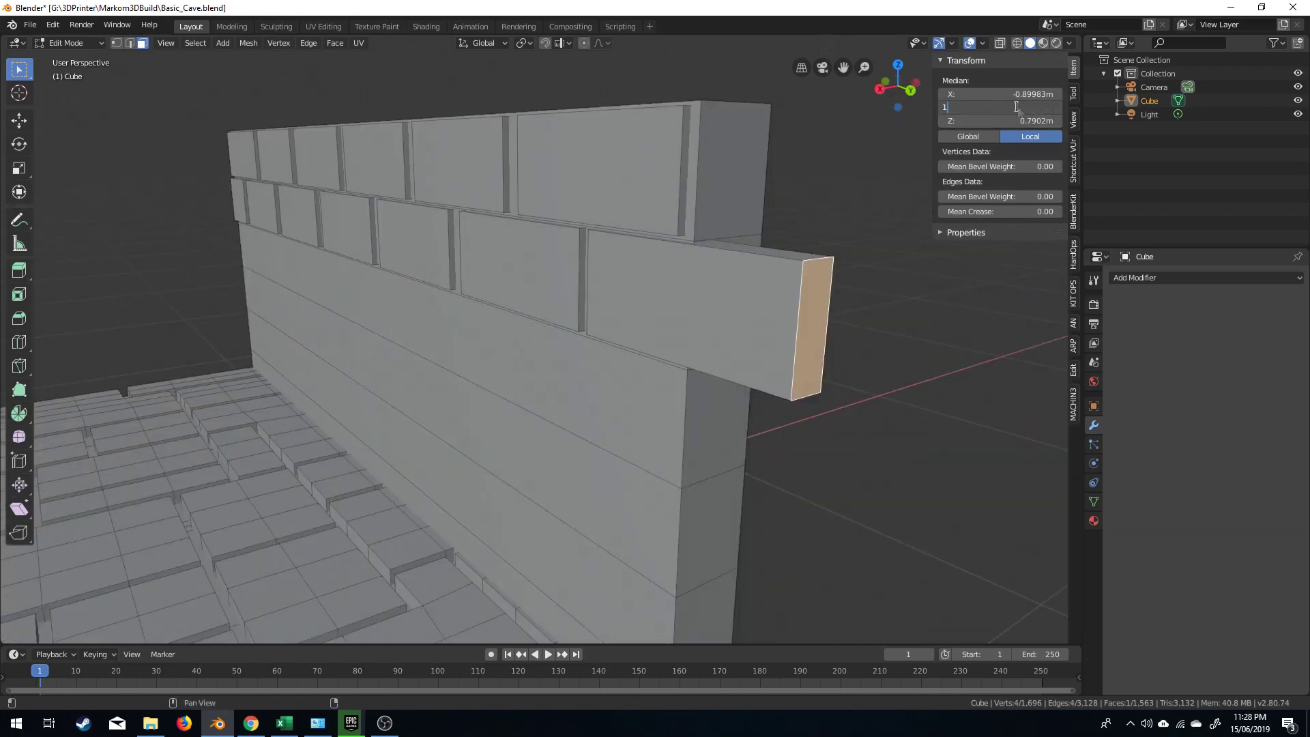
text(1)
key(Return)
scroll(784, 278, down, 5)
middle_drag(784, 278, 904, 293)
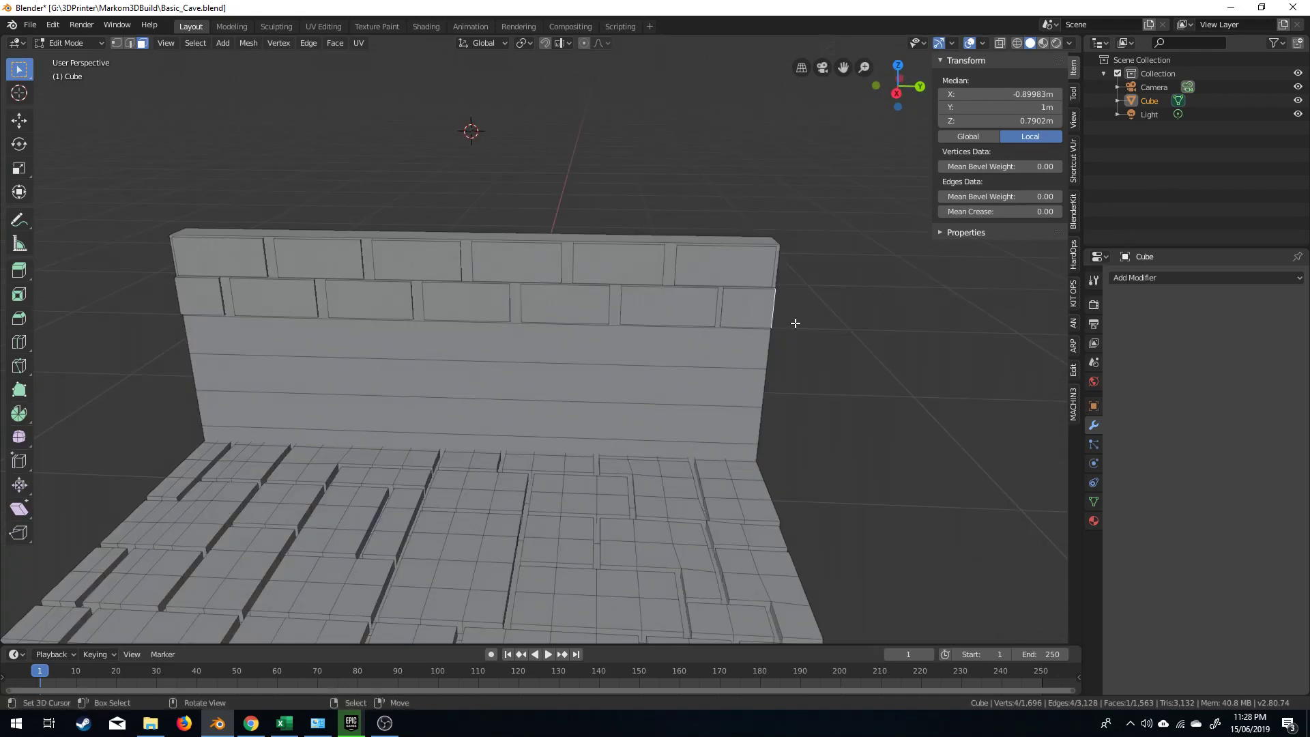
shift+click(728, 273)
shift+click(747, 307)
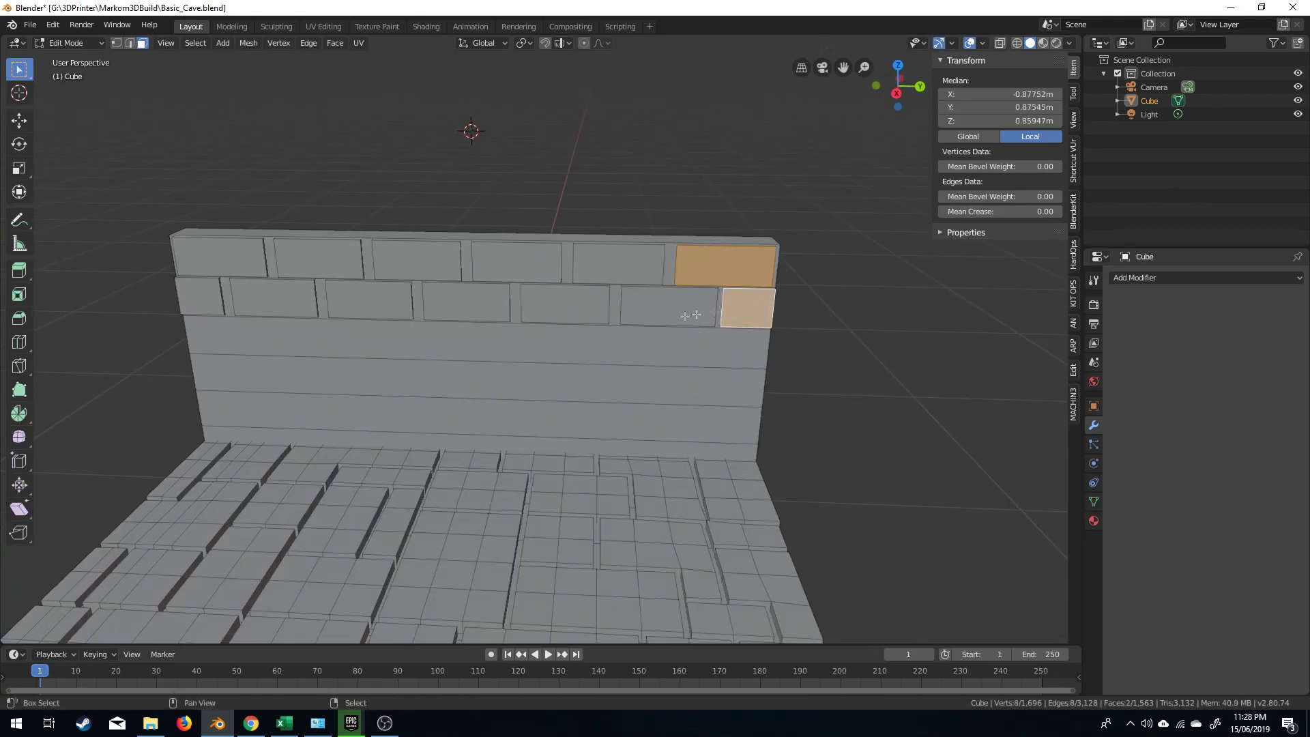
shift+click(669, 304)
shift+click(618, 265)
shift+click(565, 304)
shift+click(516, 263)
shift+click(418, 272)
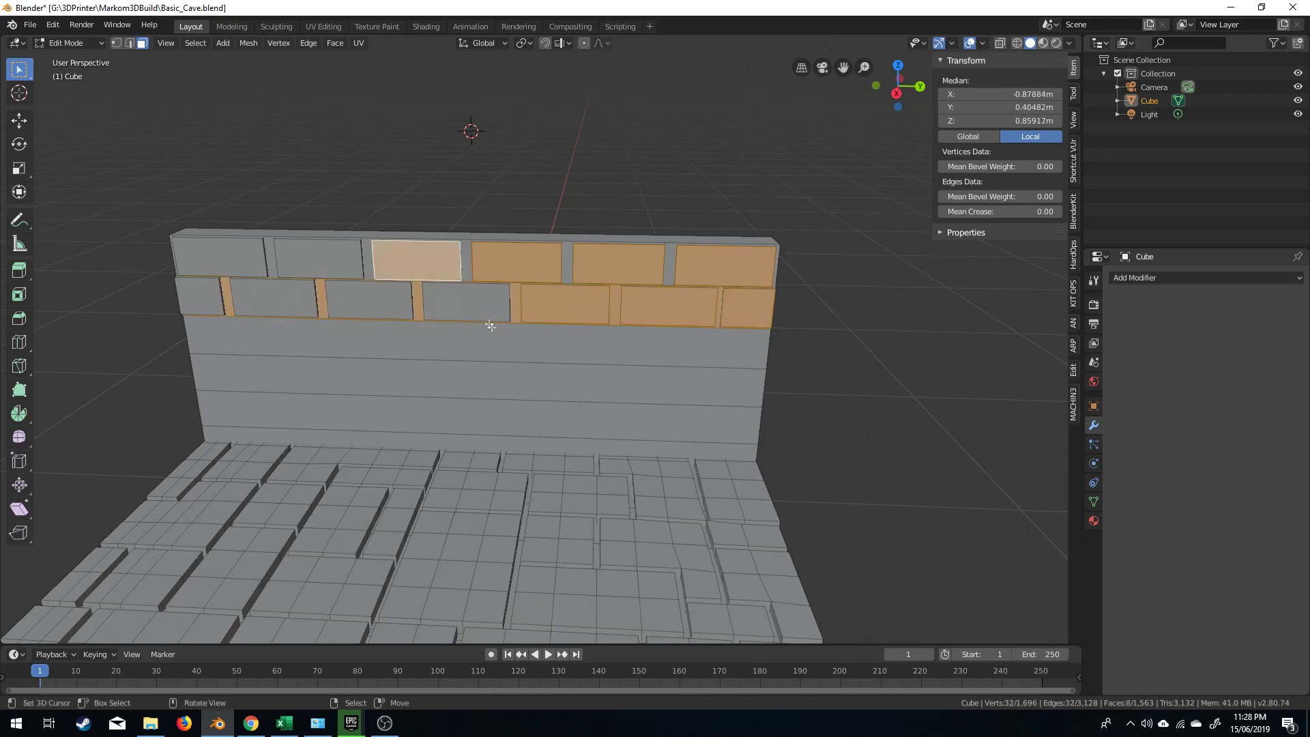
Select the front faces of all thirteen blocks in the two rows, leaving out the wall strips behind them
click(466, 301)
shift+click(369, 300)
shift+click(317, 258)
shift+click(273, 299)
shift+click(218, 258)
shift+click(194, 297)
shift+click(417, 262)
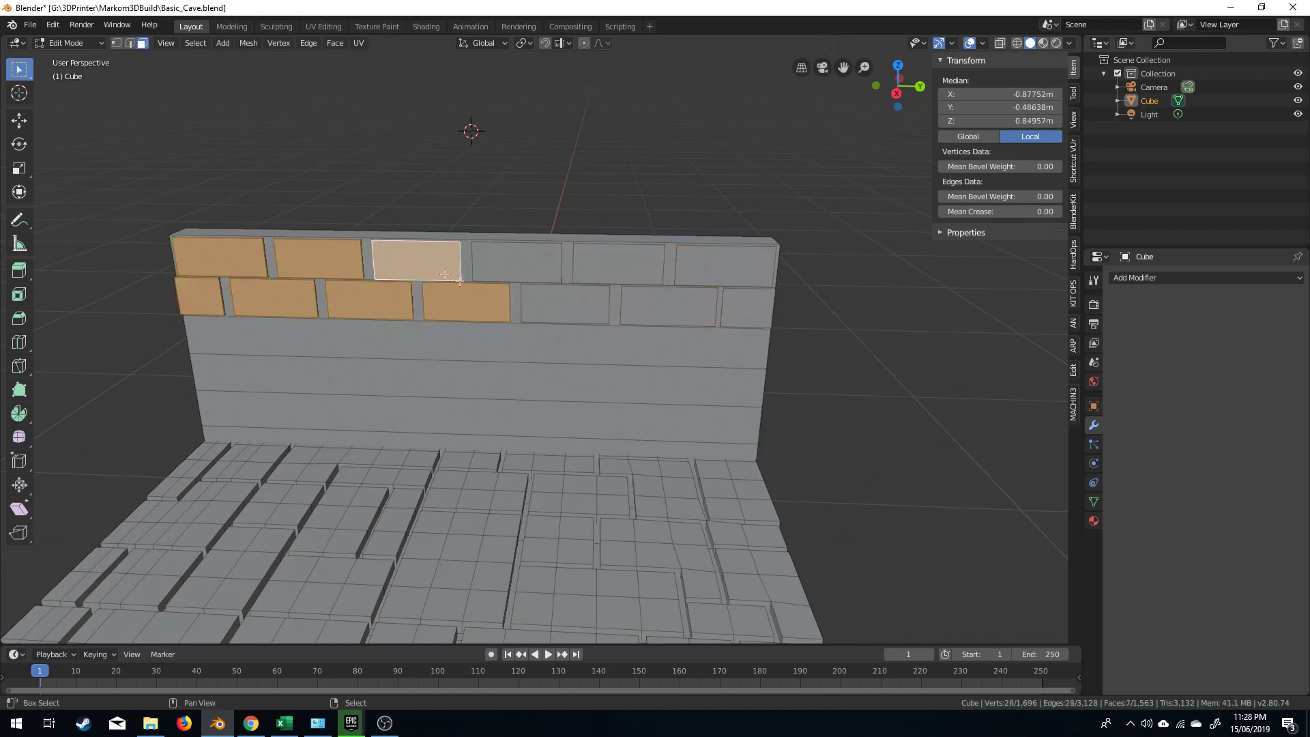
shift+click(565, 303)
shift+click(517, 262)
shift+click(618, 264)
shift+click(669, 303)
shift+click(725, 266)
shift+click(755, 309)
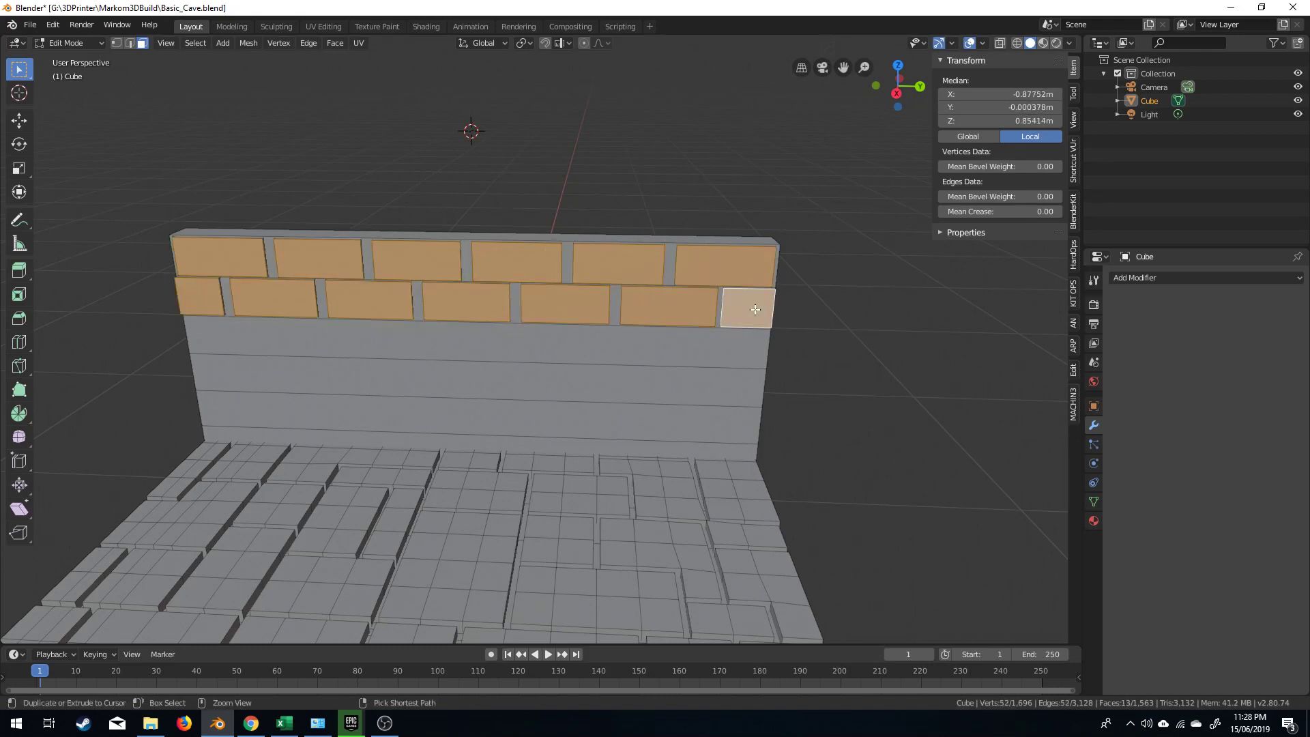
Extend the selection to the blocks' linked geometry and subdivide it three times
key(ctrl+l)
key(p)
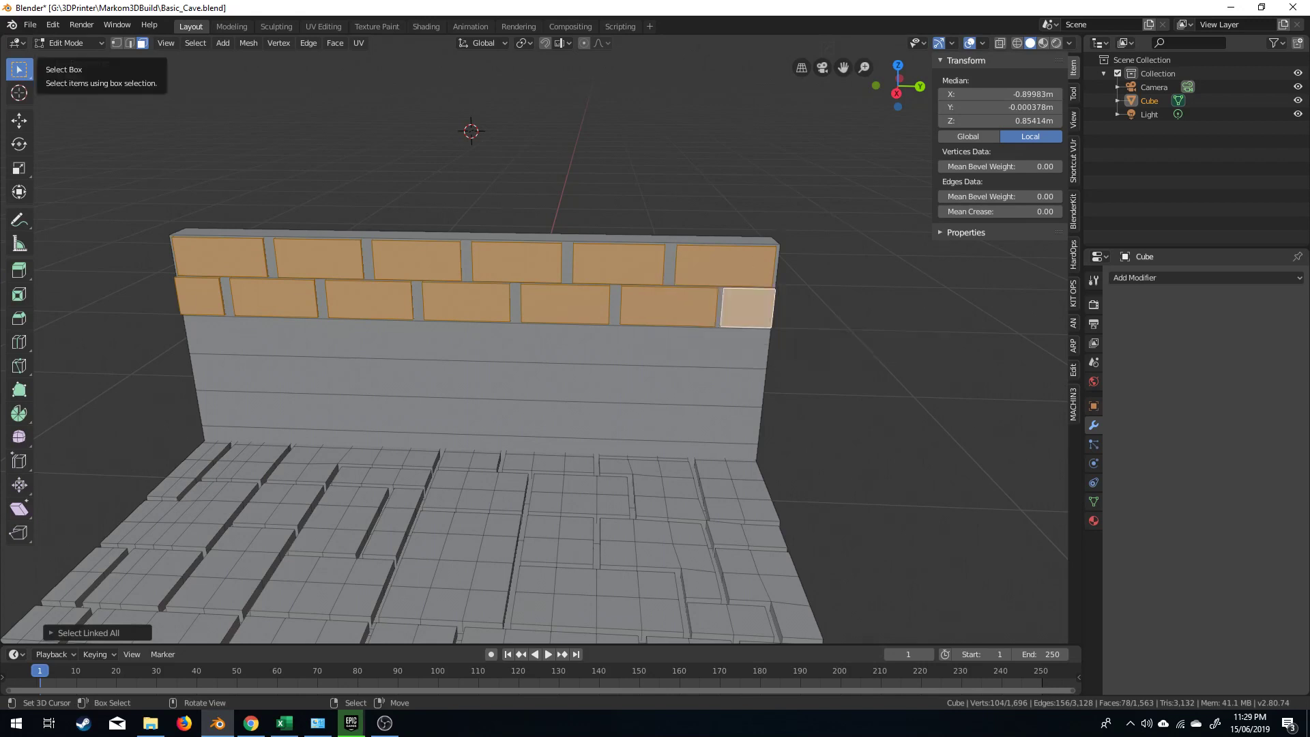
right_click(295, 319)
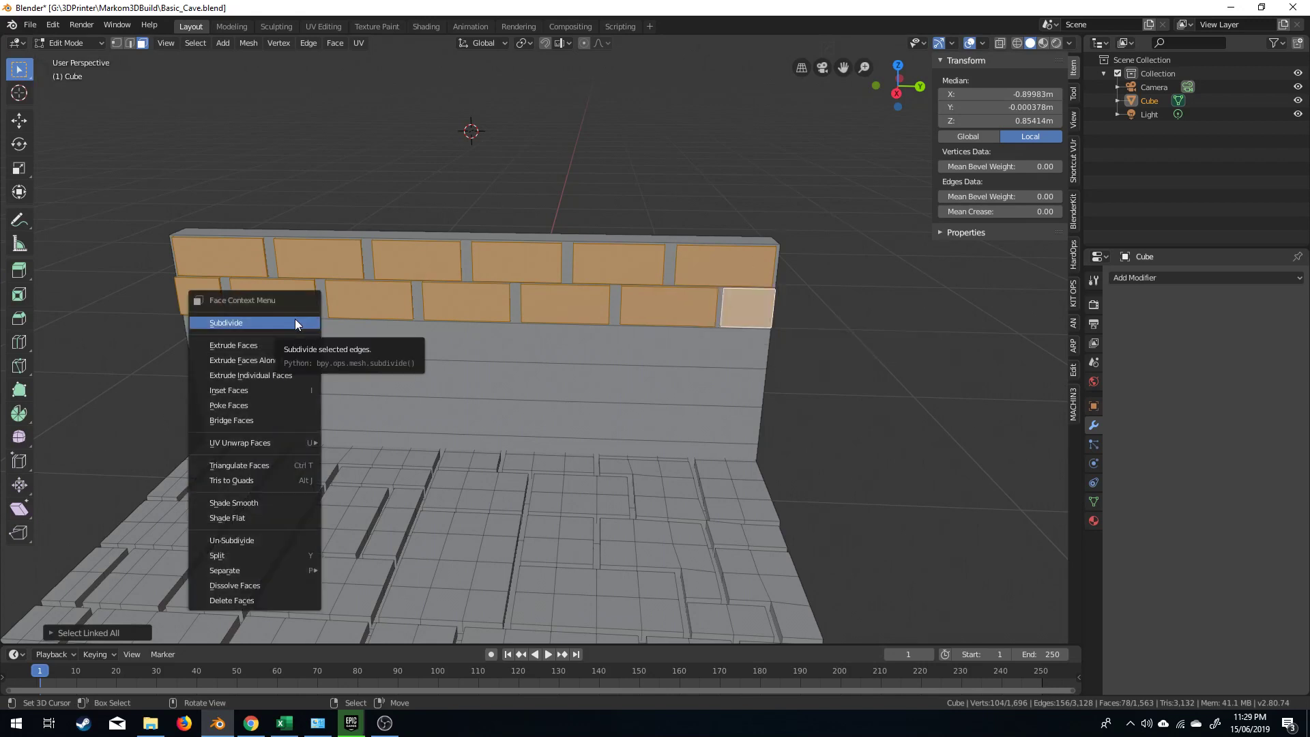
click(294, 319)
right_click(294, 319)
click(295, 319)
right_click(295, 319)
click(295, 319)
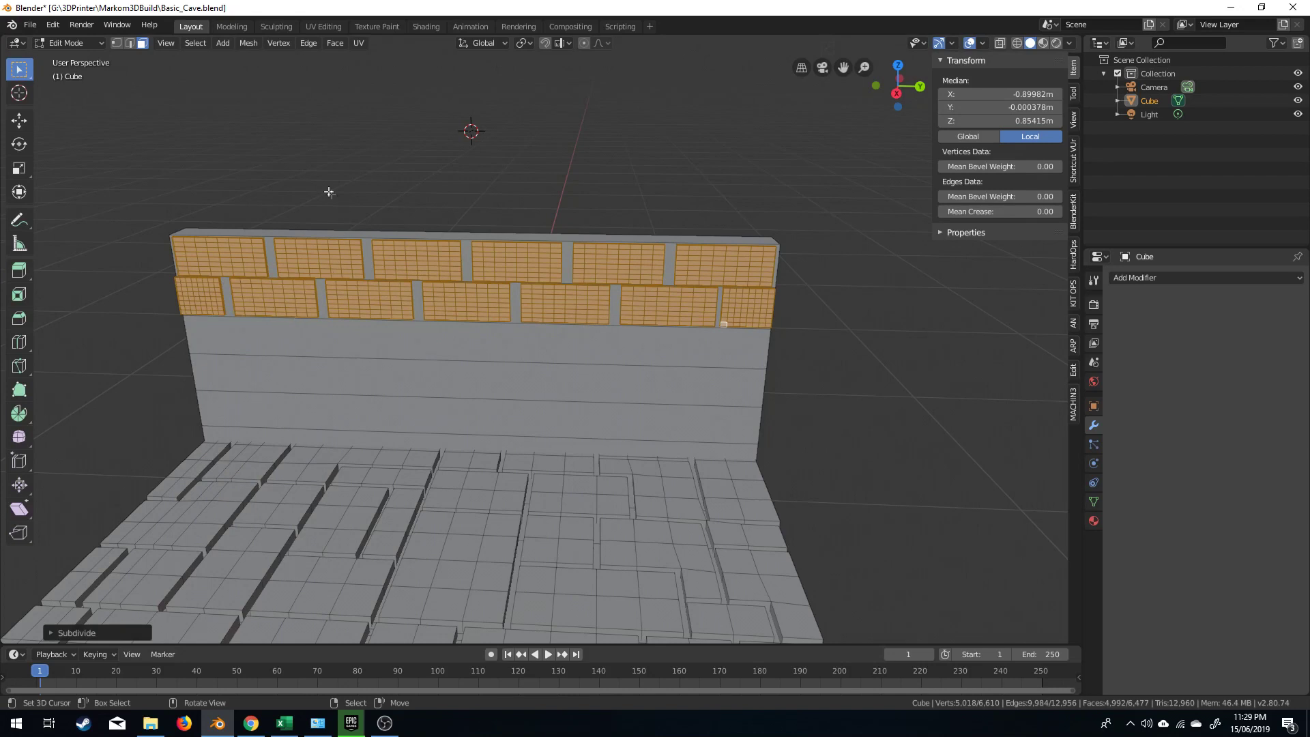
Select single vertices scattered over the fronts of the blocks and enable proportional editing with Random falloff
click(116, 43)
click(245, 268)
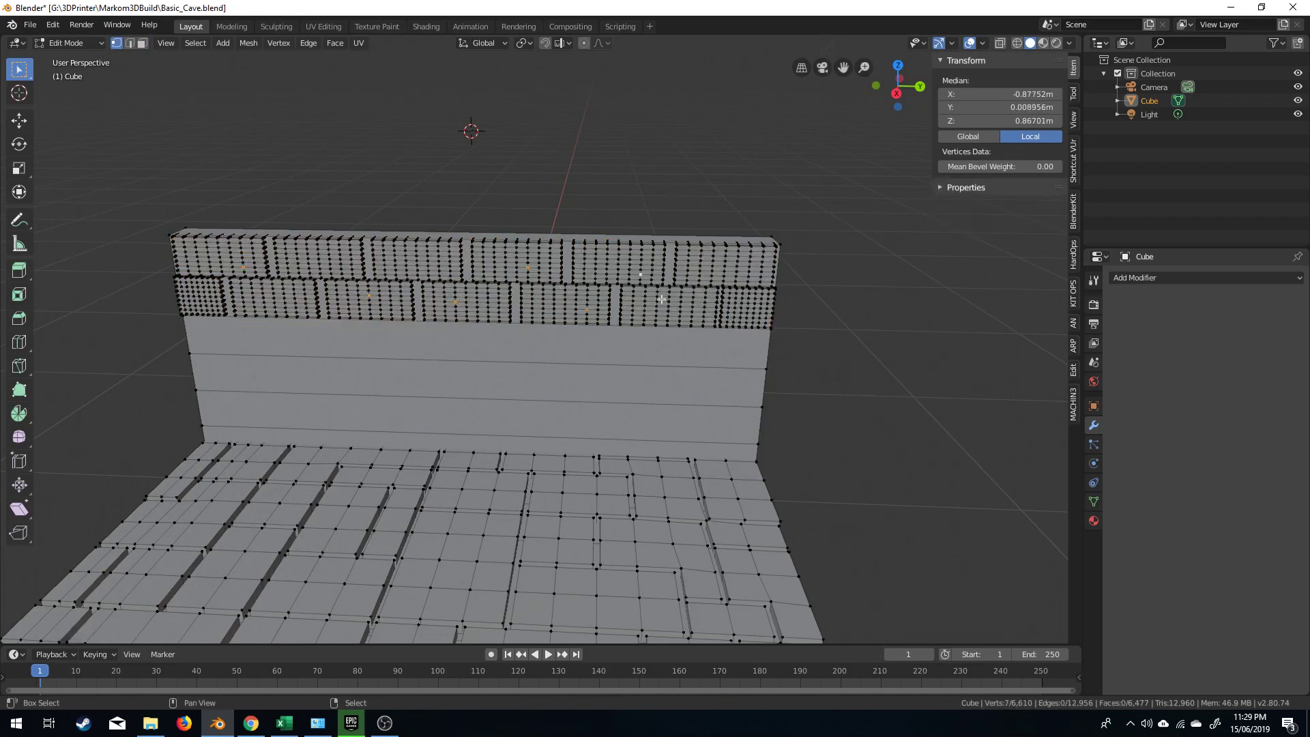
shift+click(728, 258)
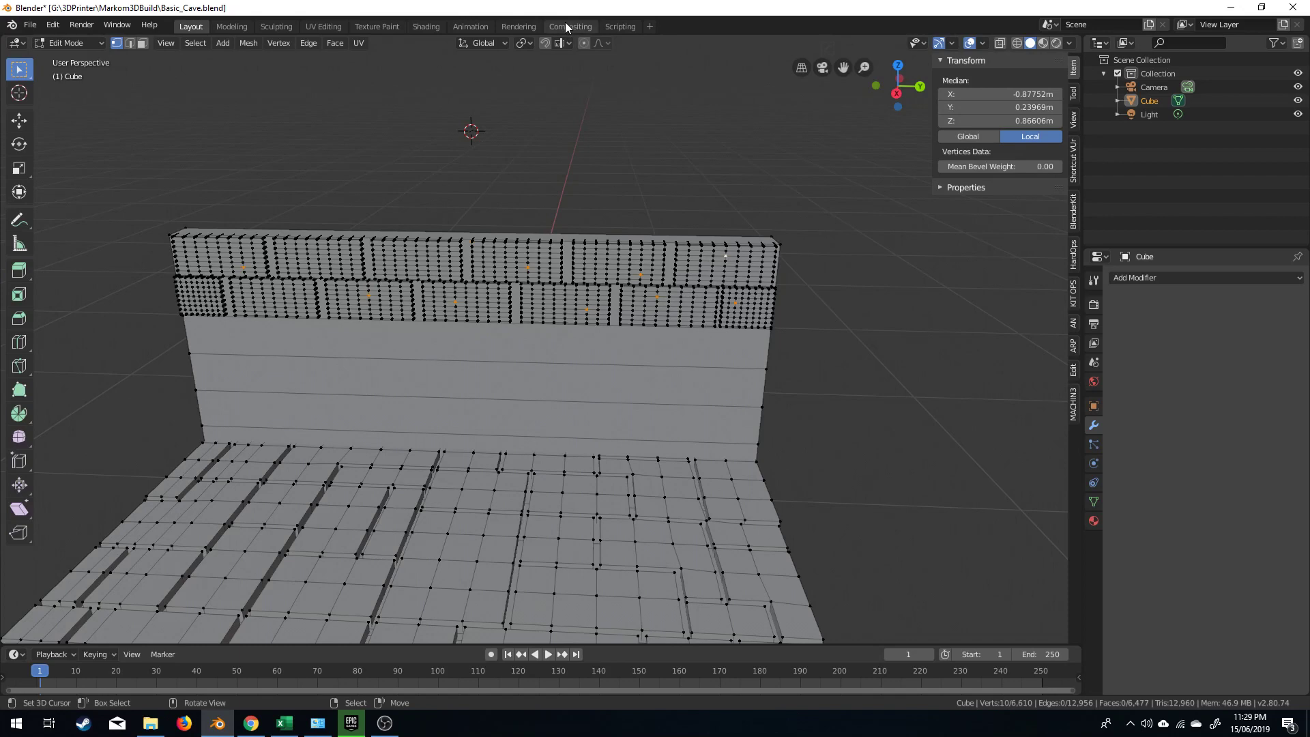
click(597, 42)
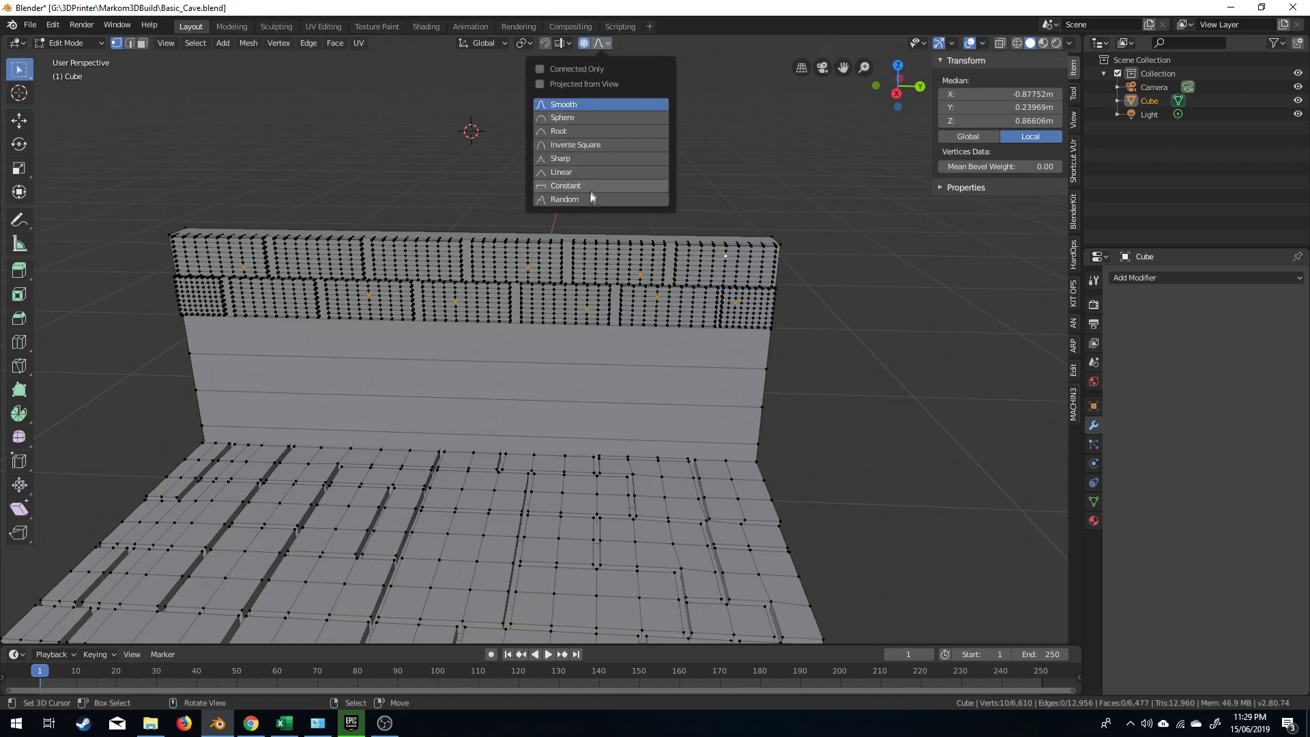
Roughen the block surfaces by moving the selected vertices about 0.011 m along X with a proportional size of 1.00
middle_drag(765, 306, 831, 351)
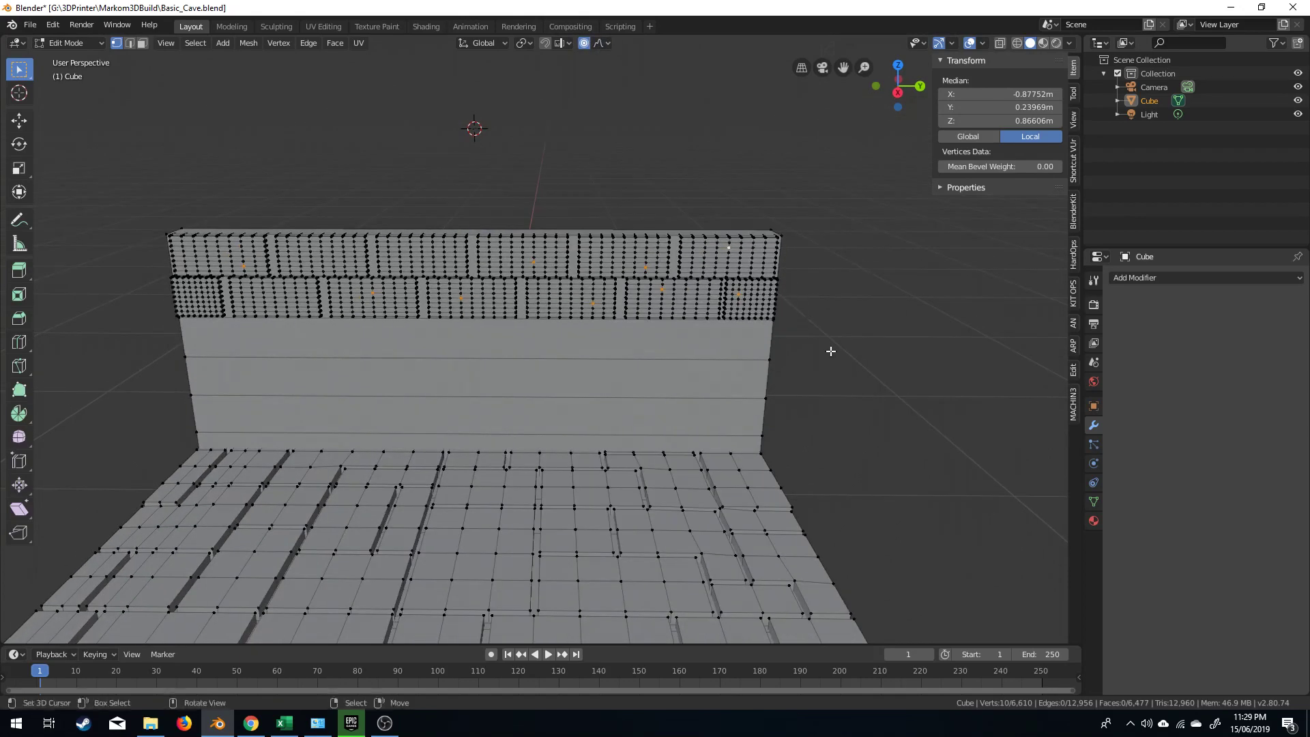
key(g)
key(x)
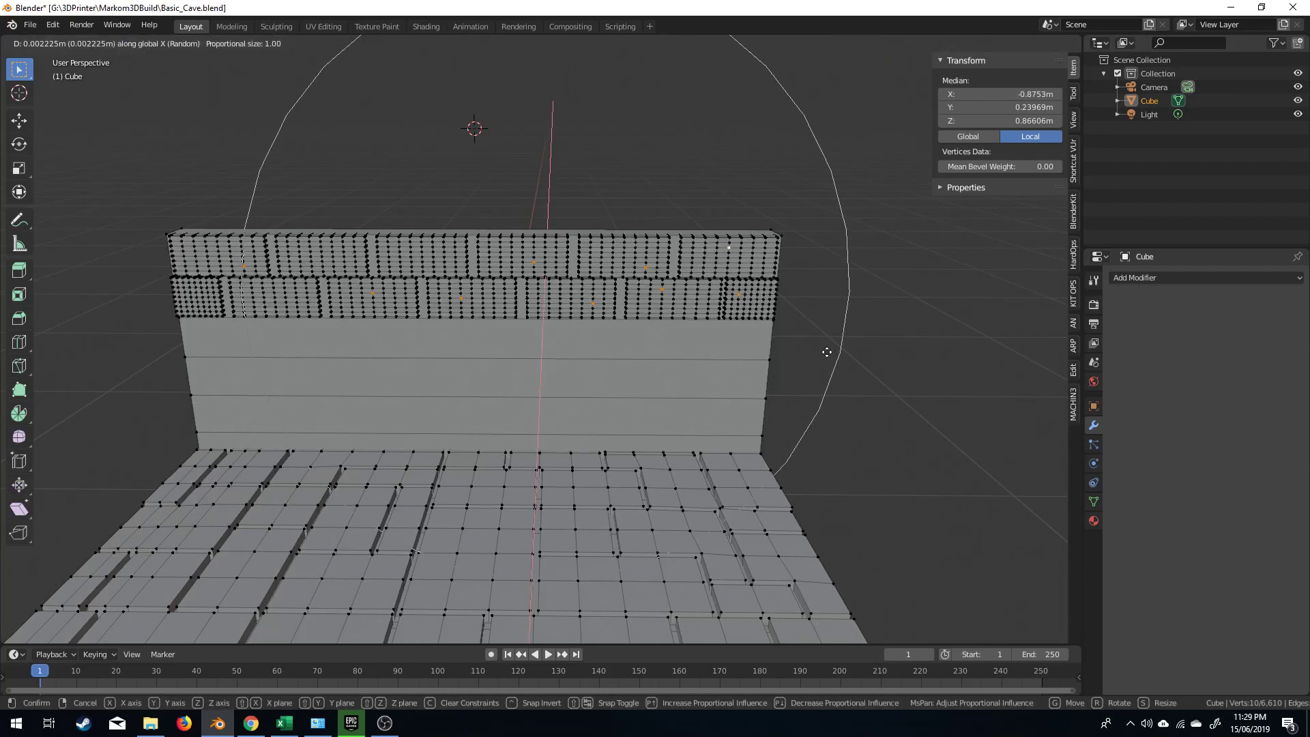
key(y)
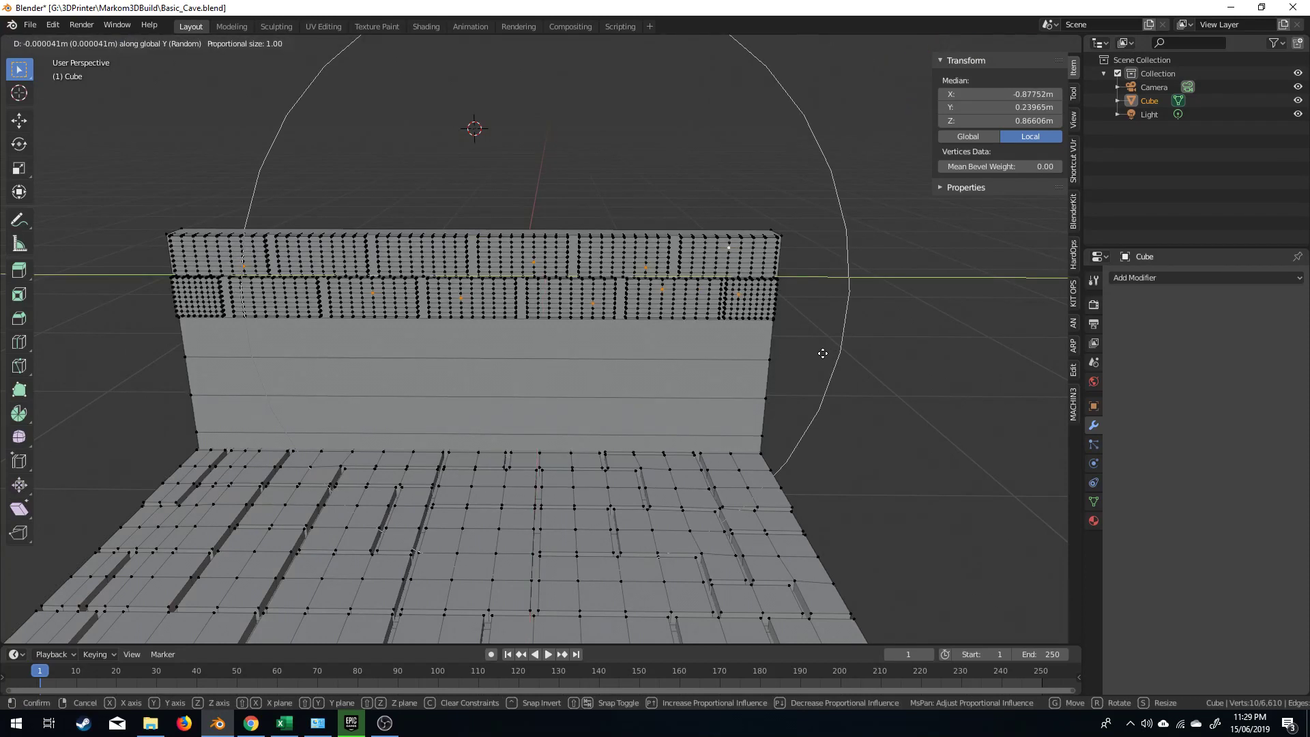
key(z)
key(x)
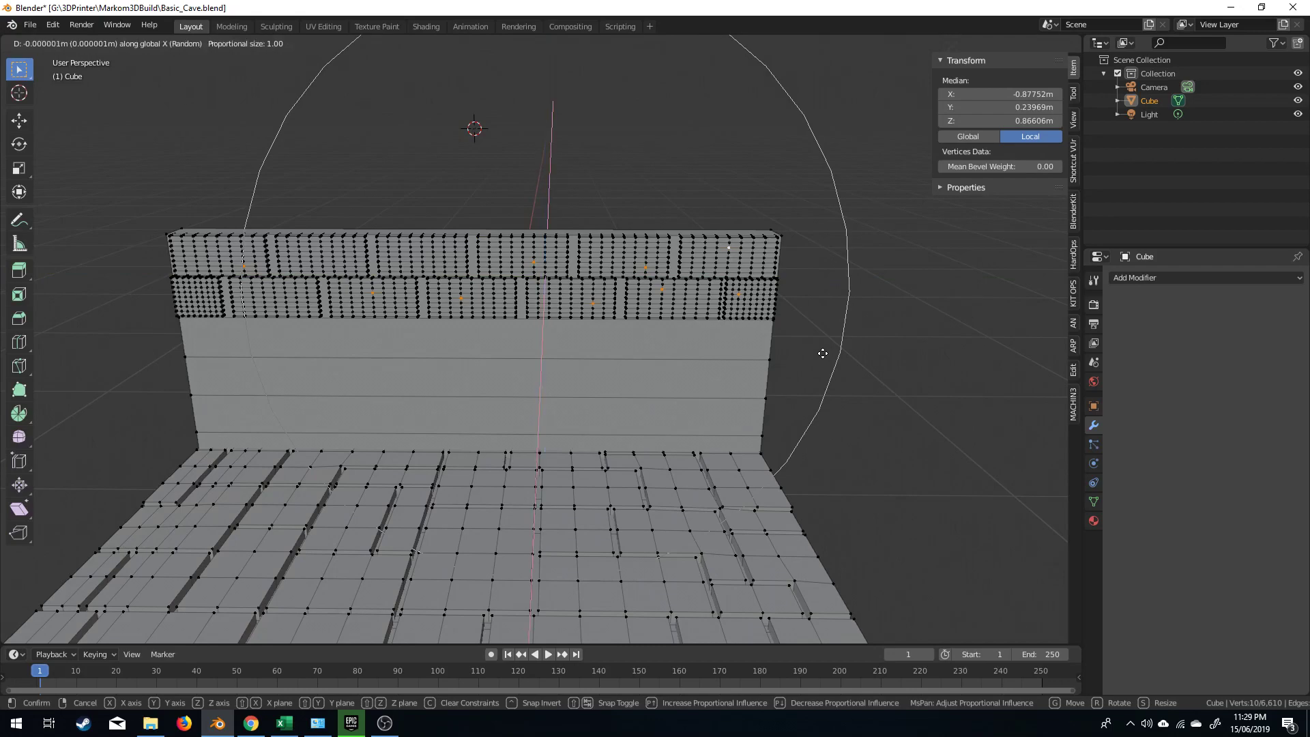
click(822, 358)
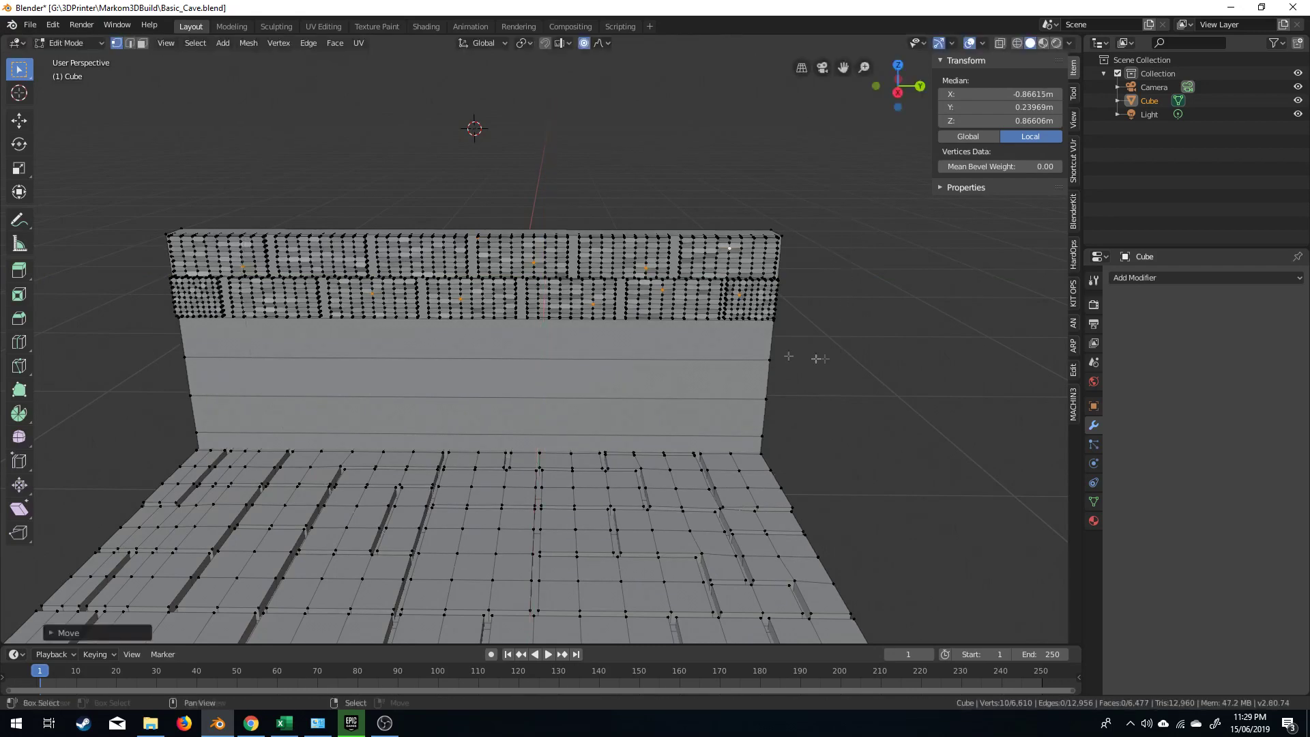
Review the roughened blocks in Object Mode and select all linked geometry of both rows in Edit Mode
middle_drag(778, 357, 548, 317)
scroll(642, 303, up, 2)
key(Tab)
scroll(467, 357, down, 3)
scroll(548, 317, up, 4)
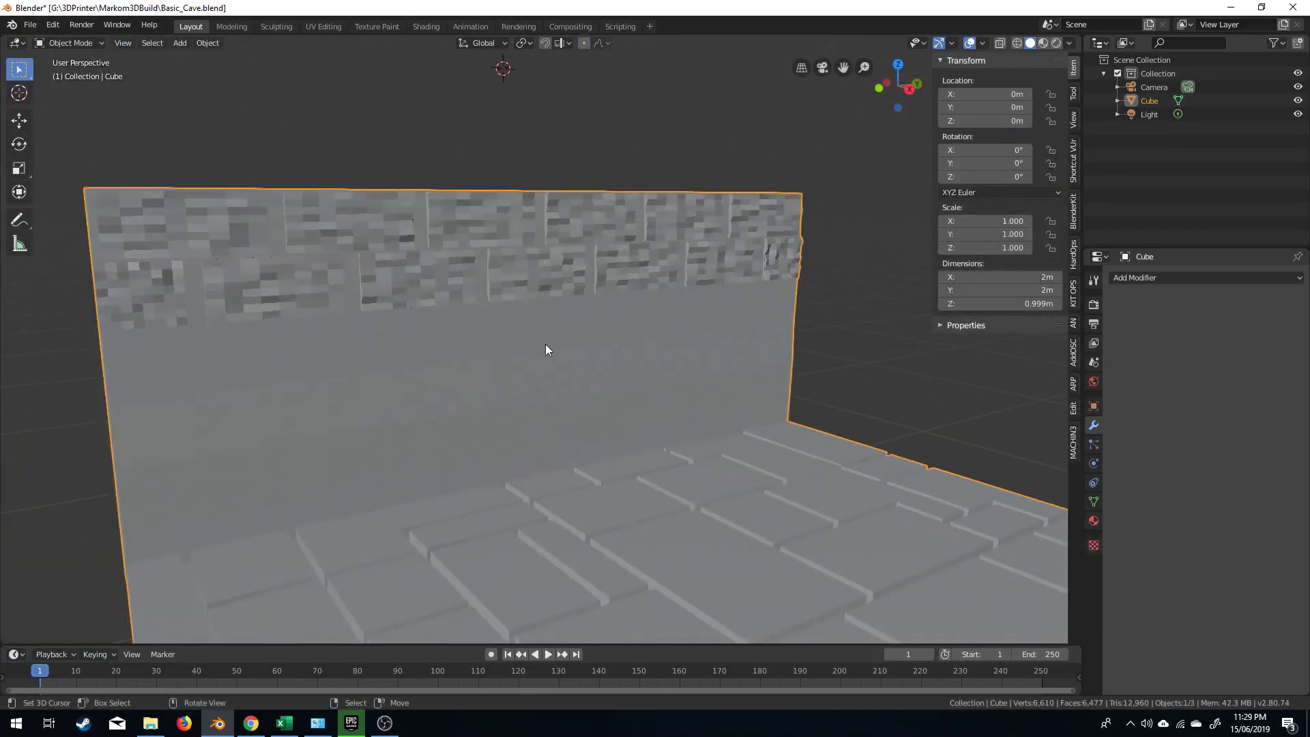
scroll(574, 289, down, 4)
key(Tab)
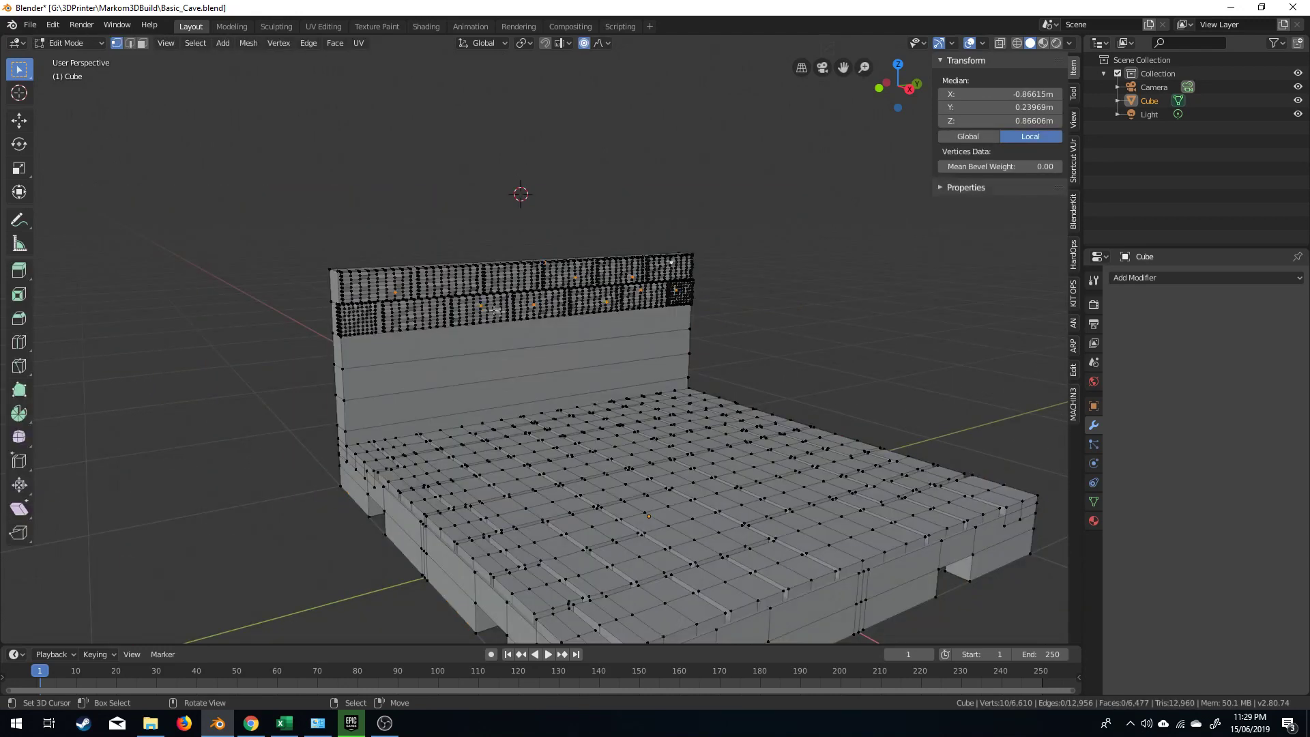
key(ctrl+l)
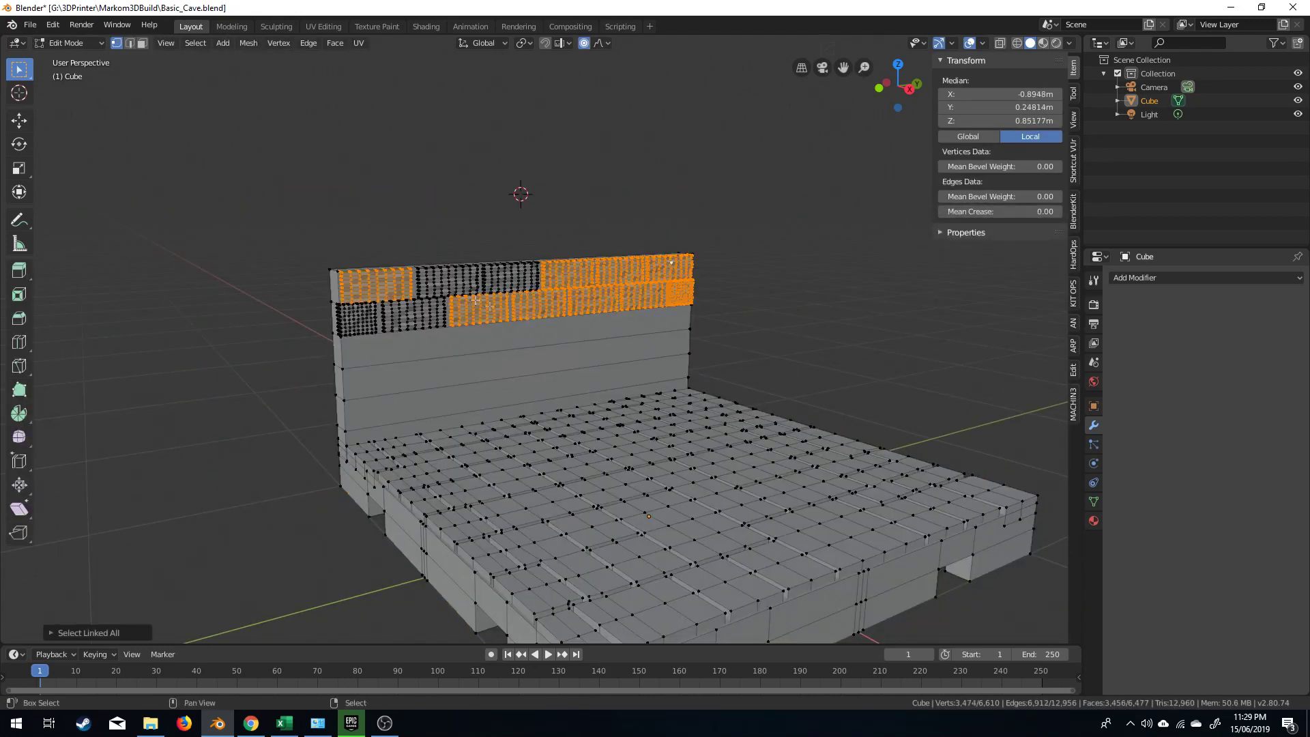
shift+right_click(354, 316)
key(ctrl+l)
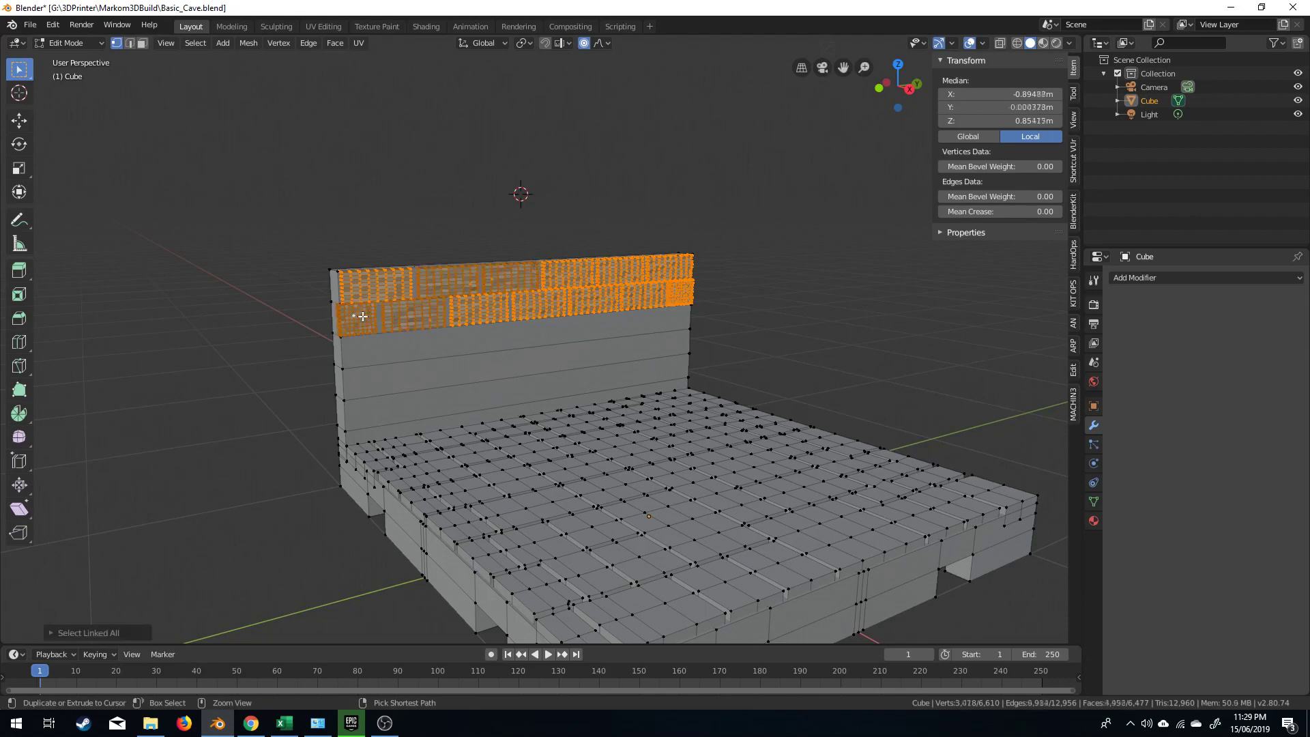
Apply Shade Smooth to the selected blocks and view them in Object Mode
middle_drag(358, 316, 419, 347)
scroll(556, 371, up, 3)
key(F3)
text(smoot)
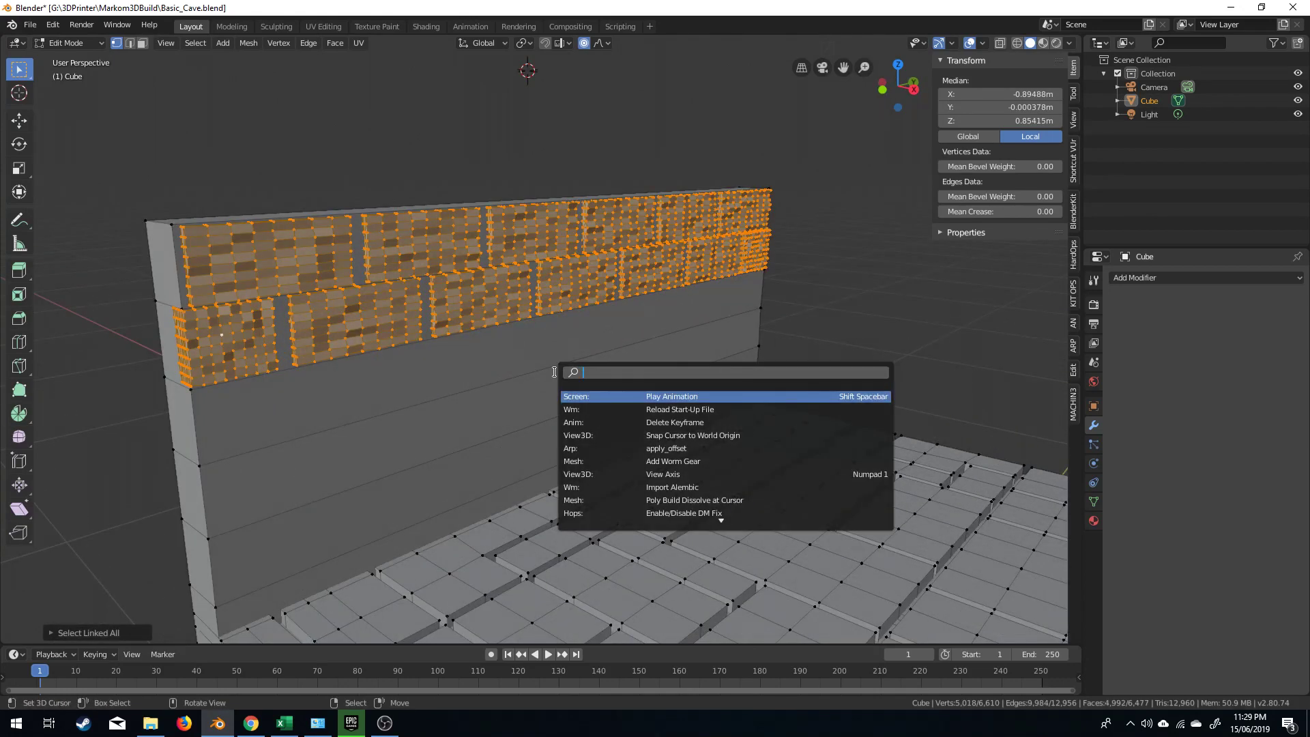
key(Down)
key(Down)
key(Down)
key(Down)
key(Down)
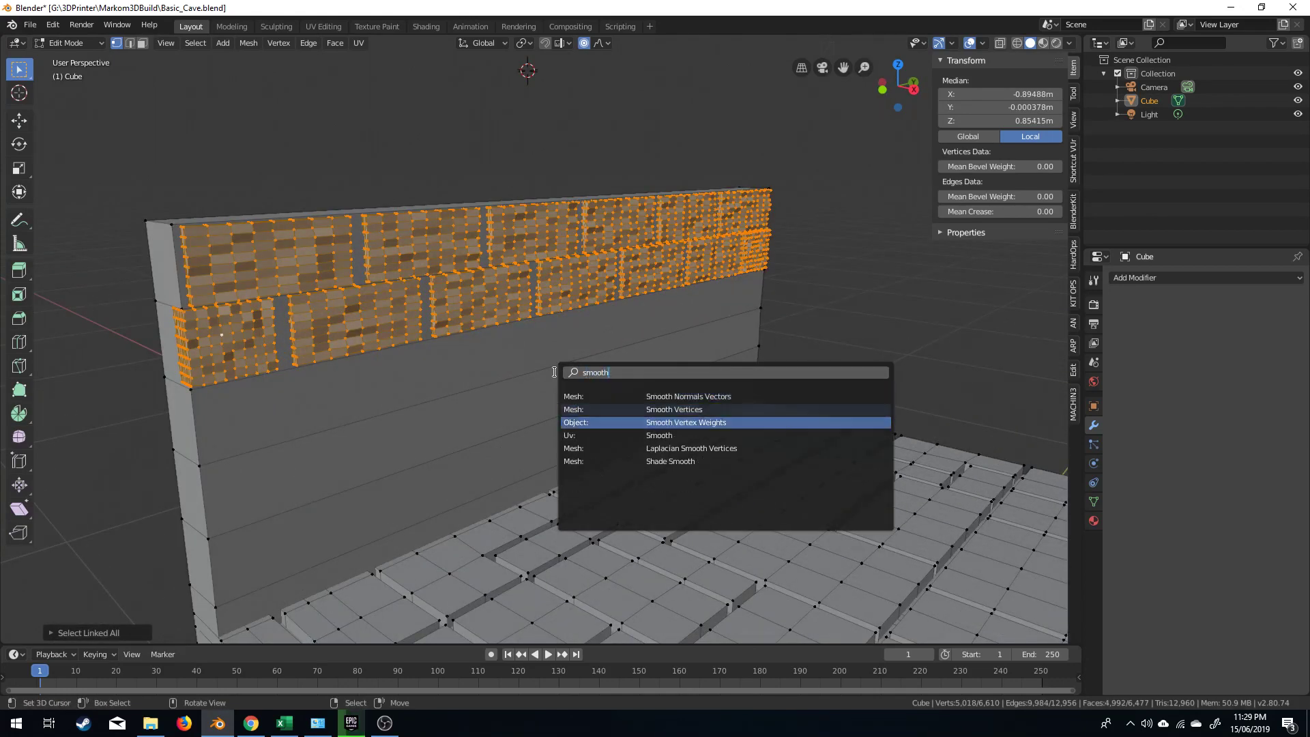
key(Return)
key(Tab)
middle_drag(565, 380, 533, 389)
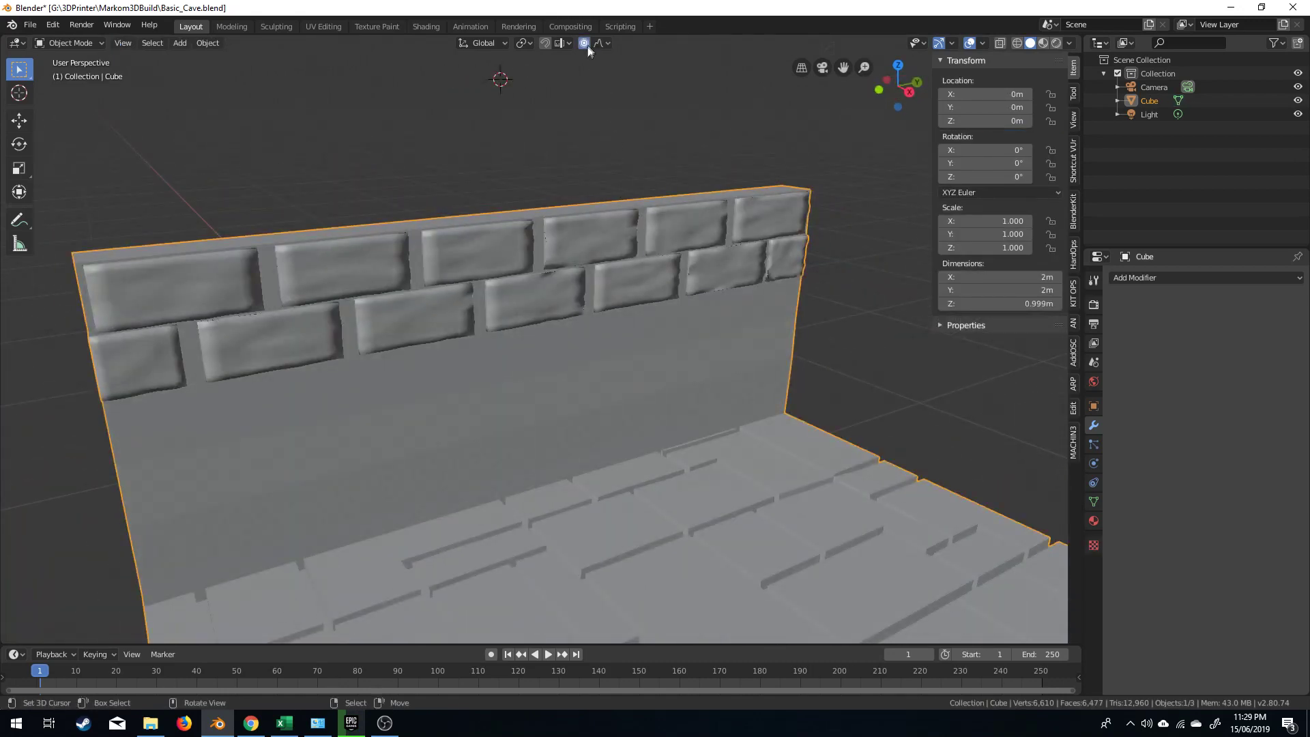
Select a vertex on each of the thirteen blocks in Edit Mode and extend the selection to their linked geometry
key(Tab)
right_click(180, 290)
shift+right_click(150, 362)
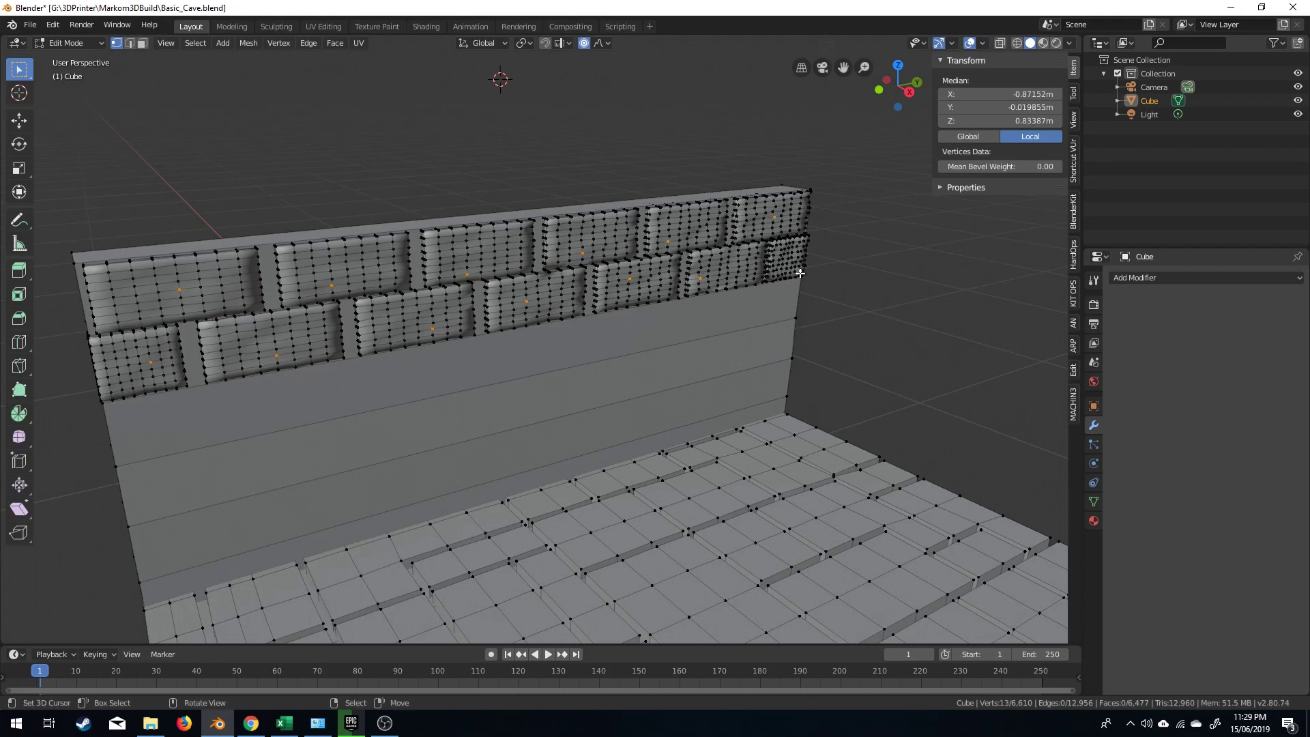
key(ctrl+l)
Duplicate both block rows straight down along Z to about 0.57 m, over the wall's third and fourth strips
key(KP_3)
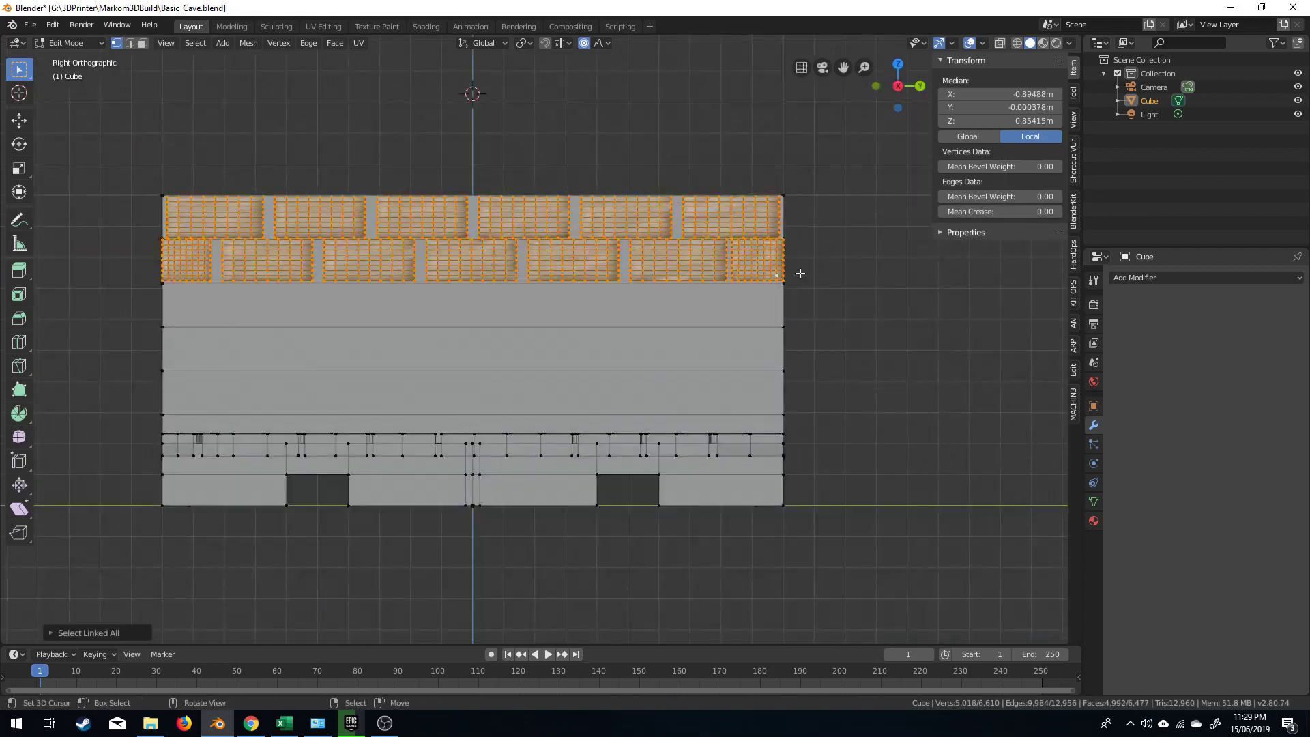
key(e)
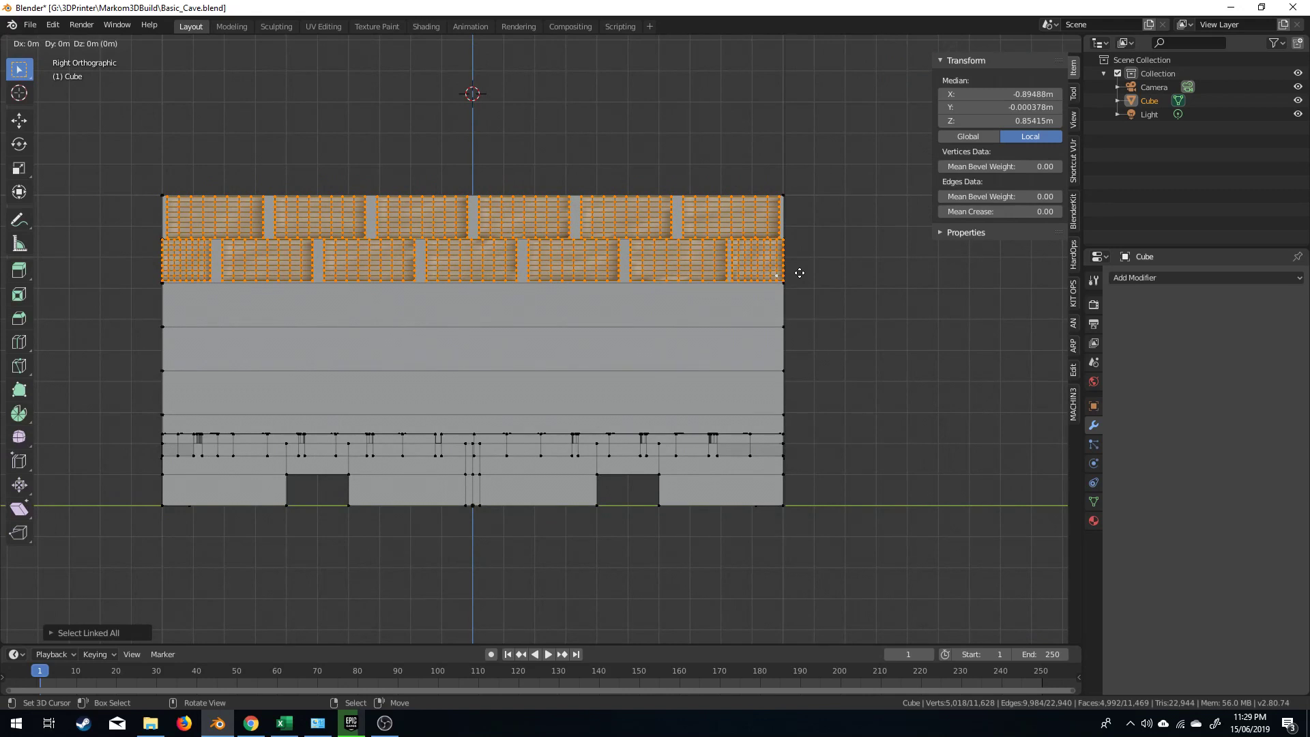
key(z)
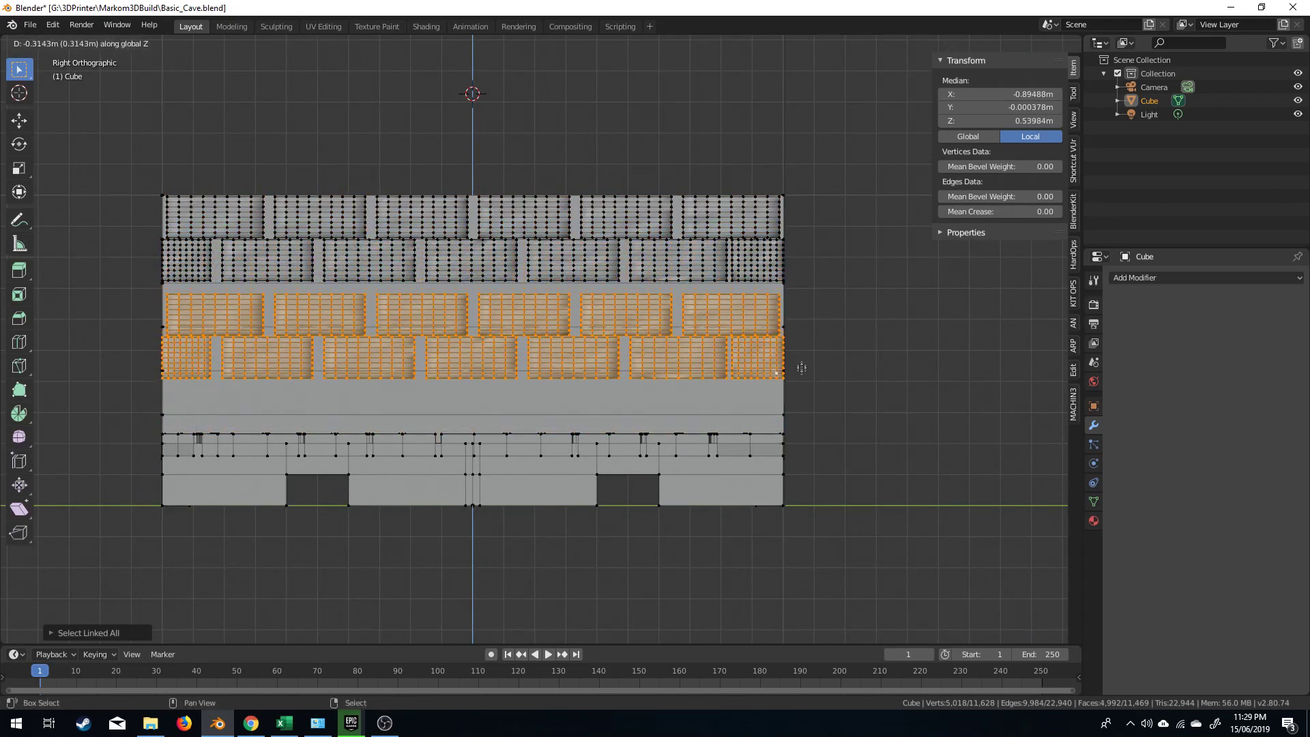
click(793, 274)
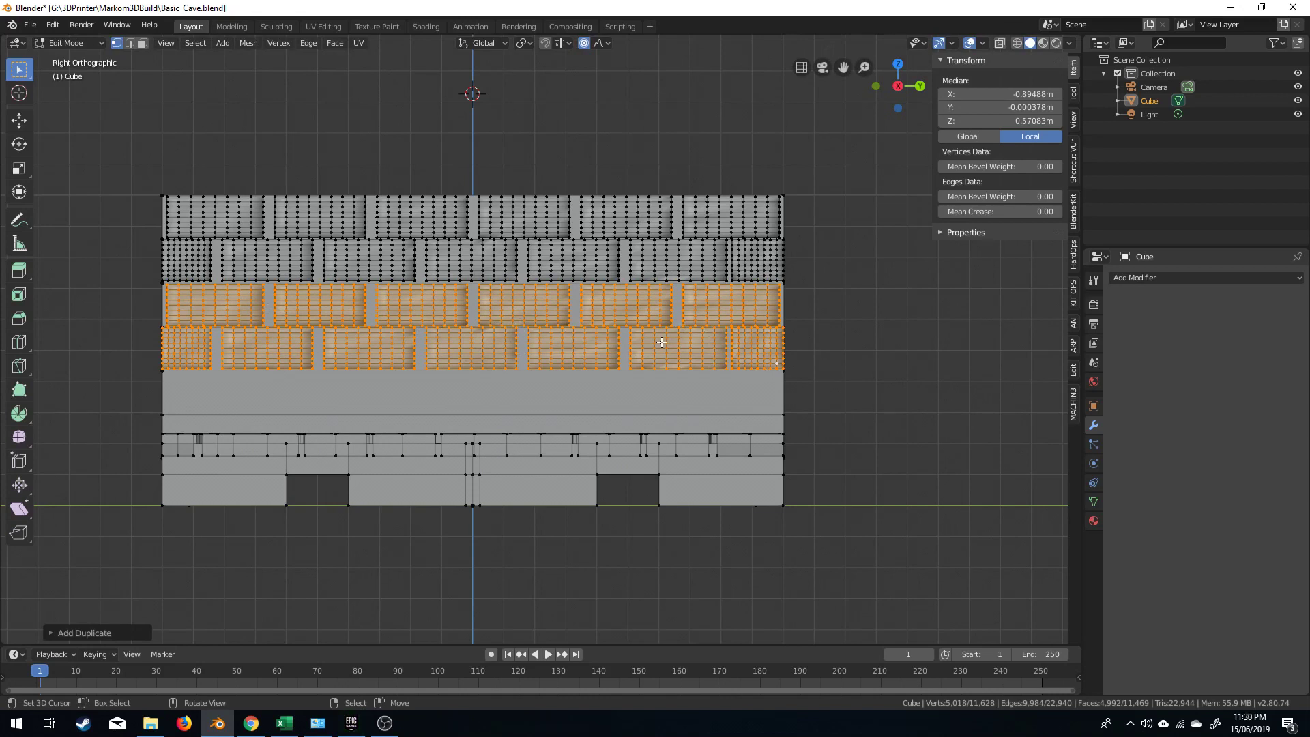
key(s)
key(y)
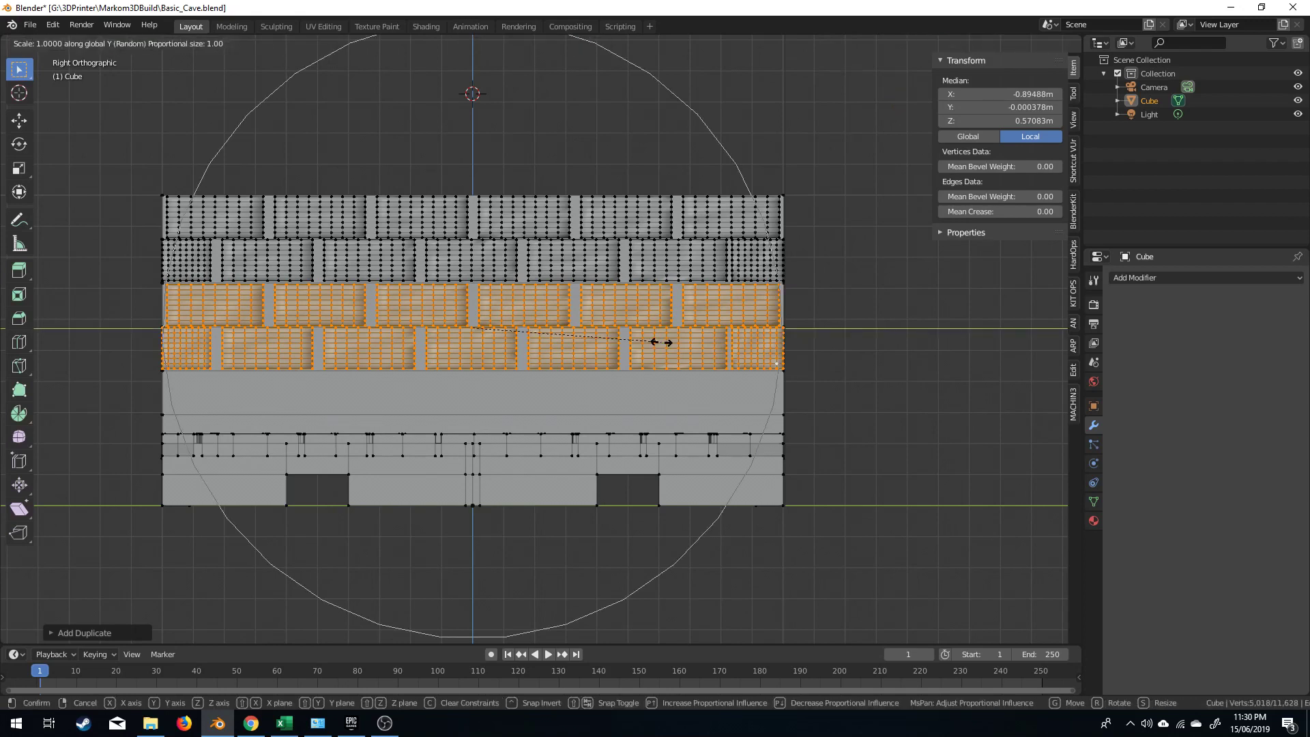
key(Escape)
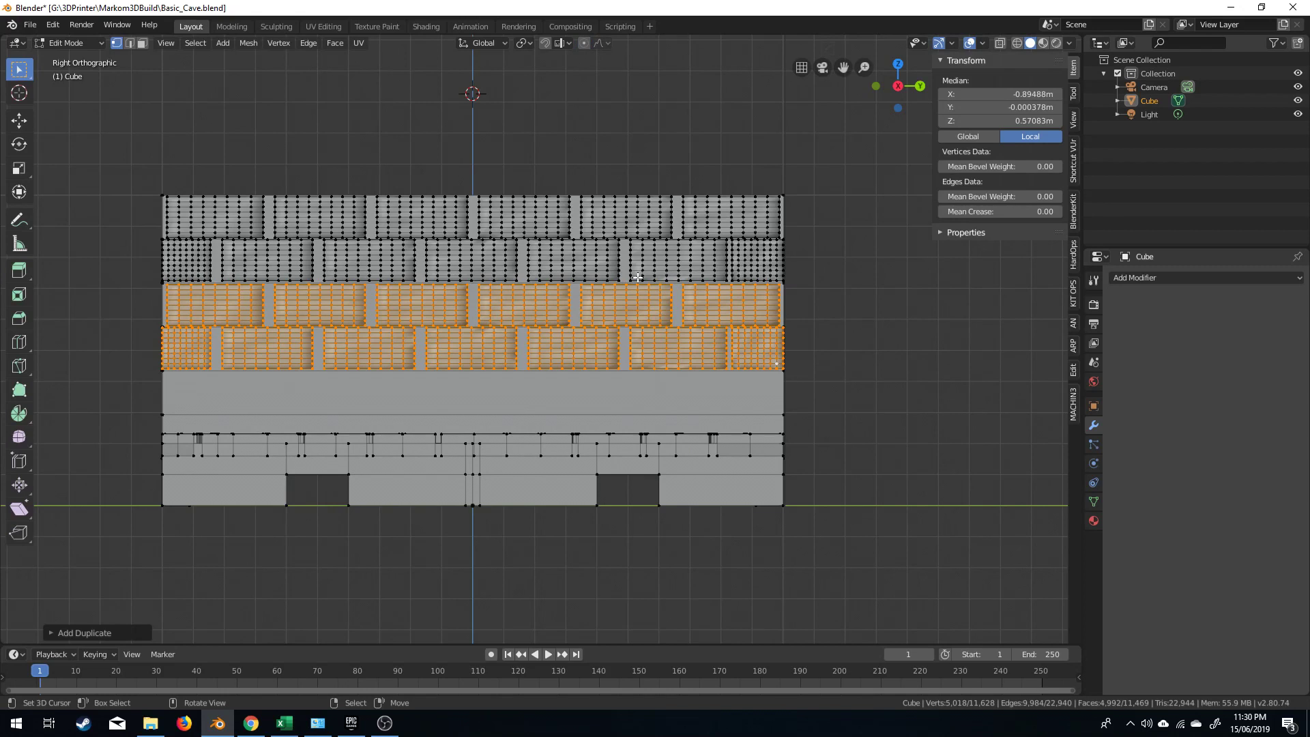
Turn off proportional editing and mirror the two duplicated block rows by scaling them -1 along Y
key(s)
key(y)
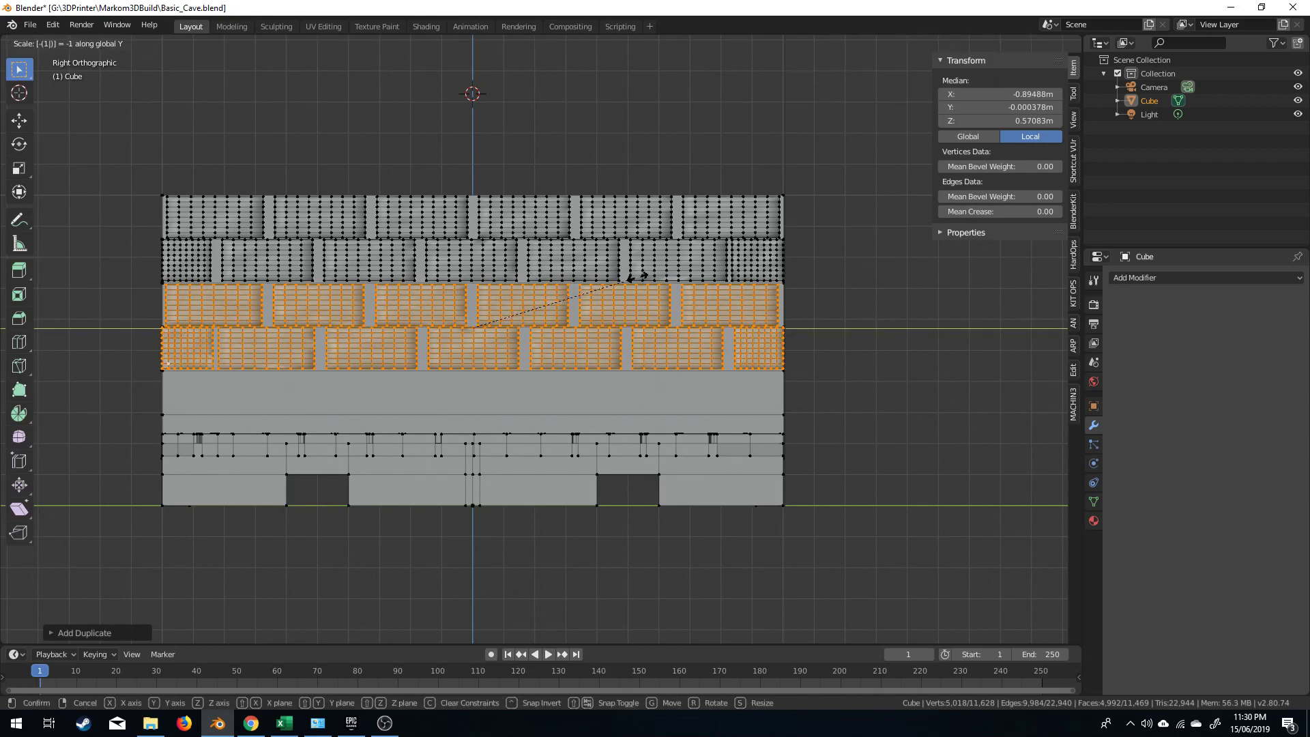
click(638, 277)
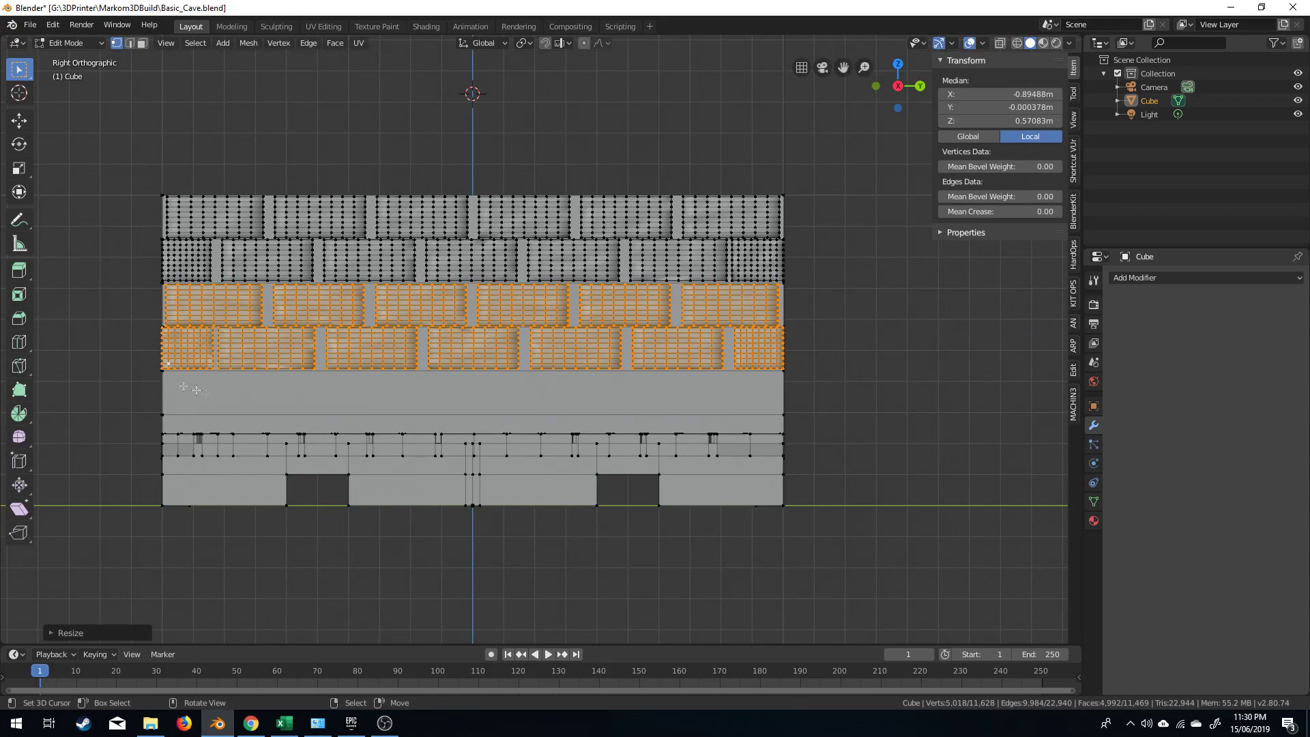
Examine how the mirrored block rows line up with the wall's end edges and the rows above
shift+middle_drag(155, 375, 520, 410)
scroll(521, 444, up, 7)
scroll(515, 476, up, 4)
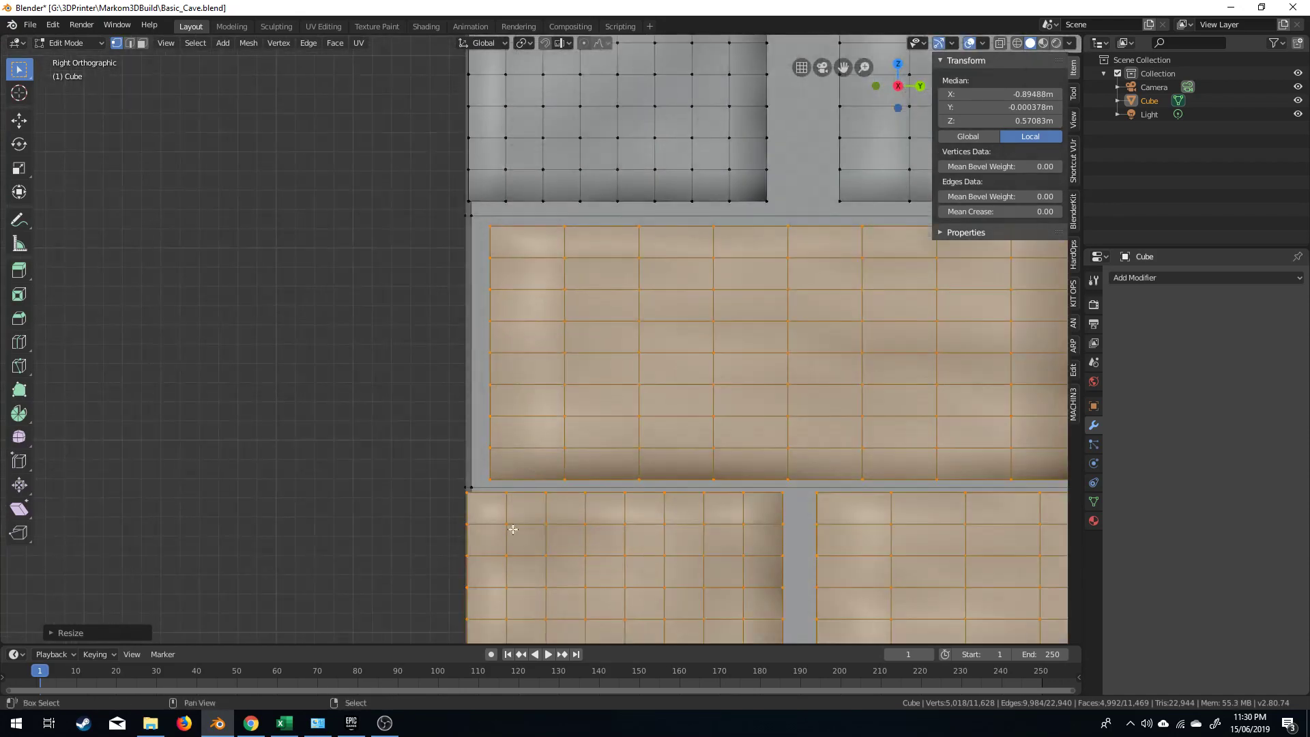
scroll(456, 246, down, 4)
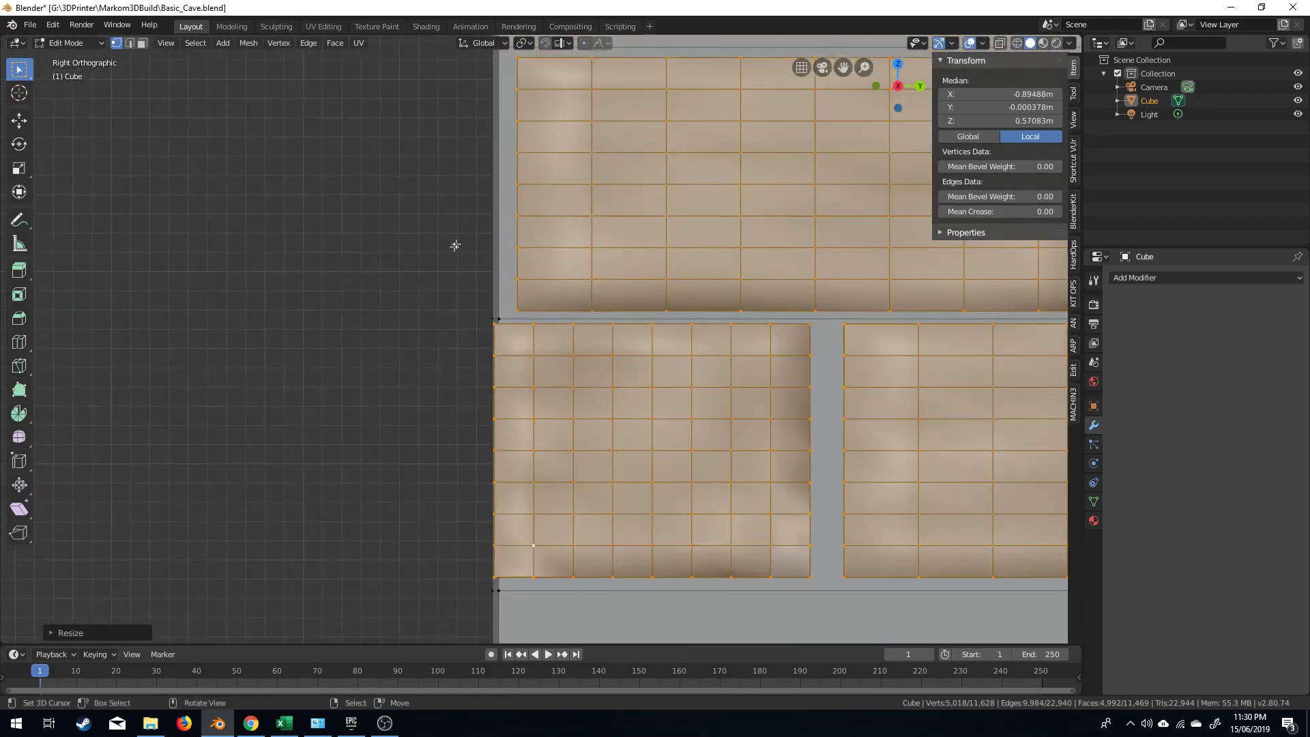
scroll(606, 572, down, 1)
scroll(606, 572, down, 4)
shift+middle_drag(709, 531, 368, 251)
shift+middle_drag(661, 389, 440, 506)
scroll(678, 427, up, 2)
scroll(678, 427, down, 3)
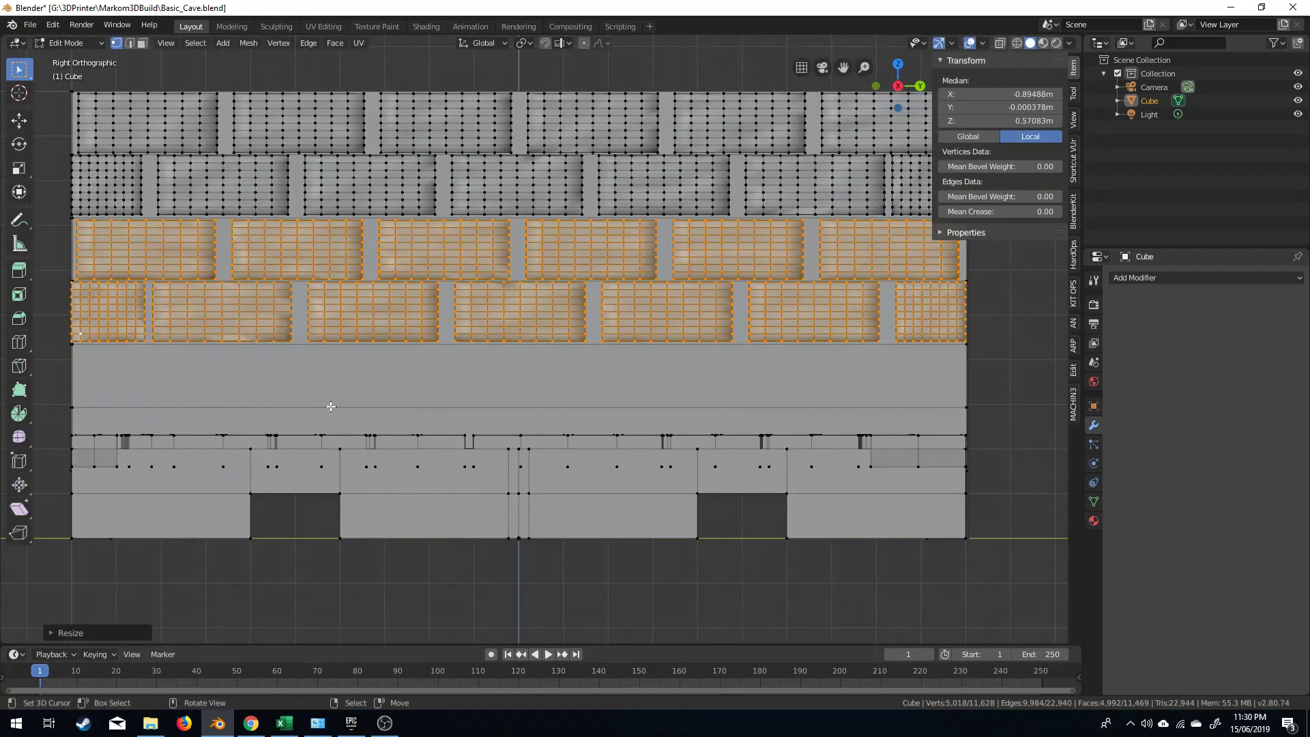
middle_drag(331, 406, 403, 495)
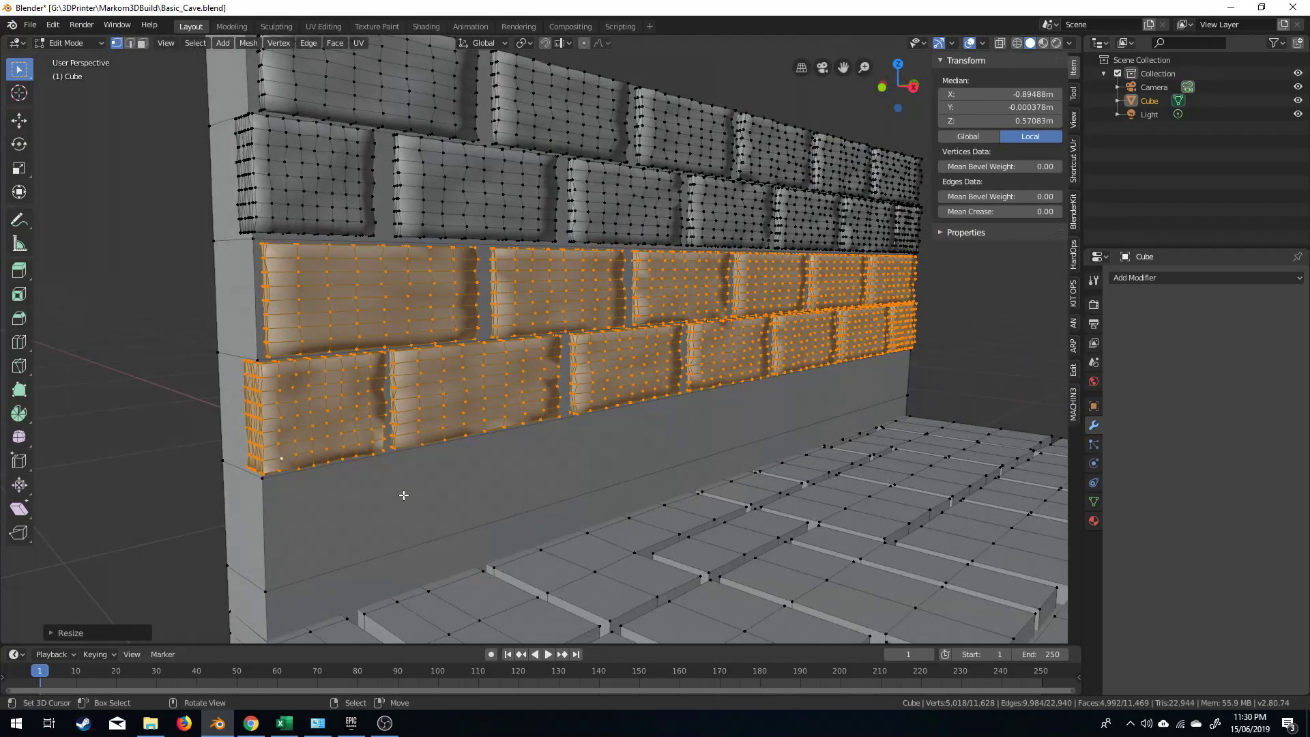
In face select mode, select the six stacked faces on the wall's negative-Y end and flatten them by scaling to 0 along Y
key(KP_3)
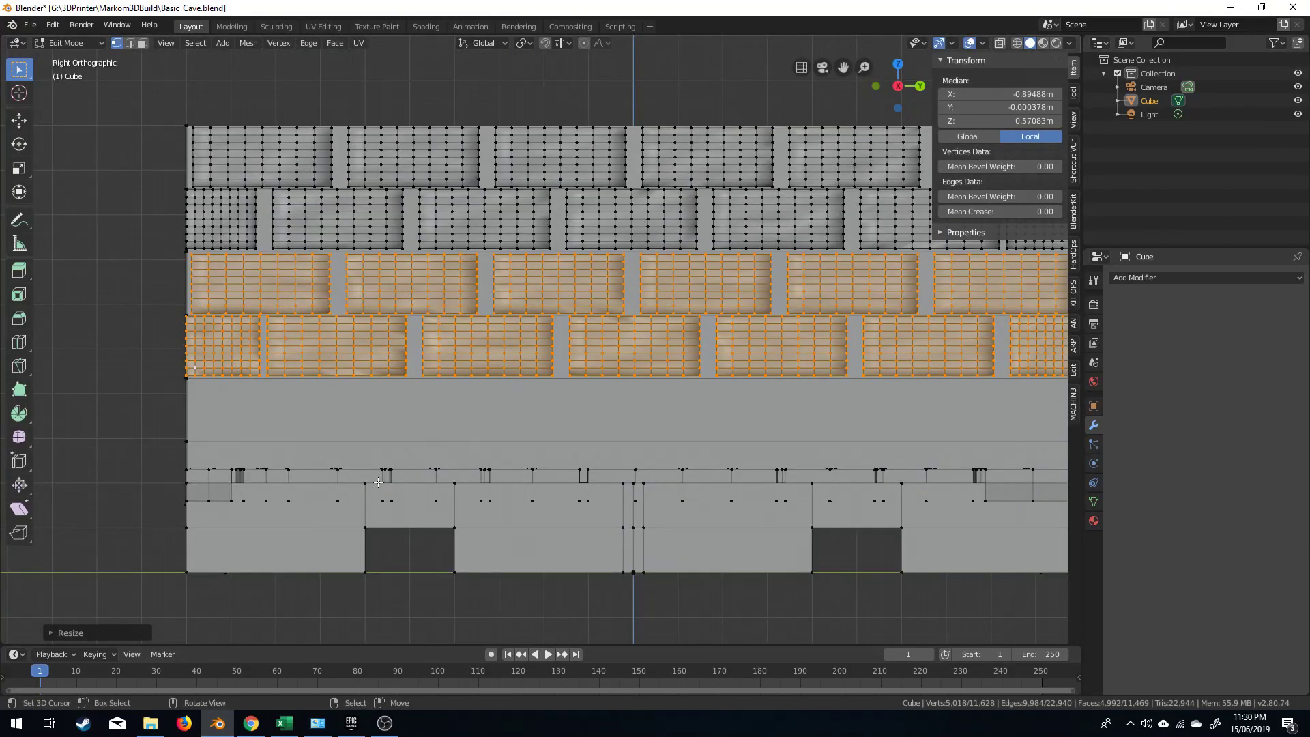
scroll(379, 483, up, 5)
scroll(573, 331, up, 3)
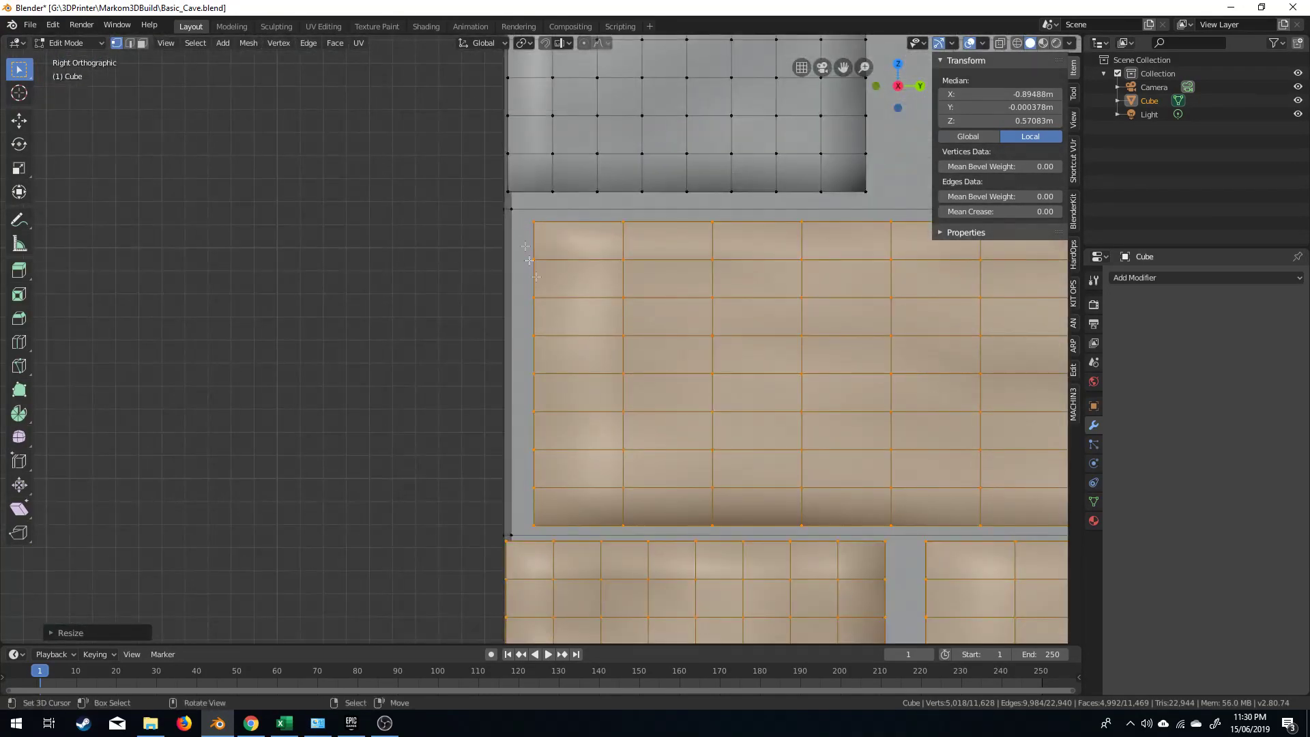
click(142, 43)
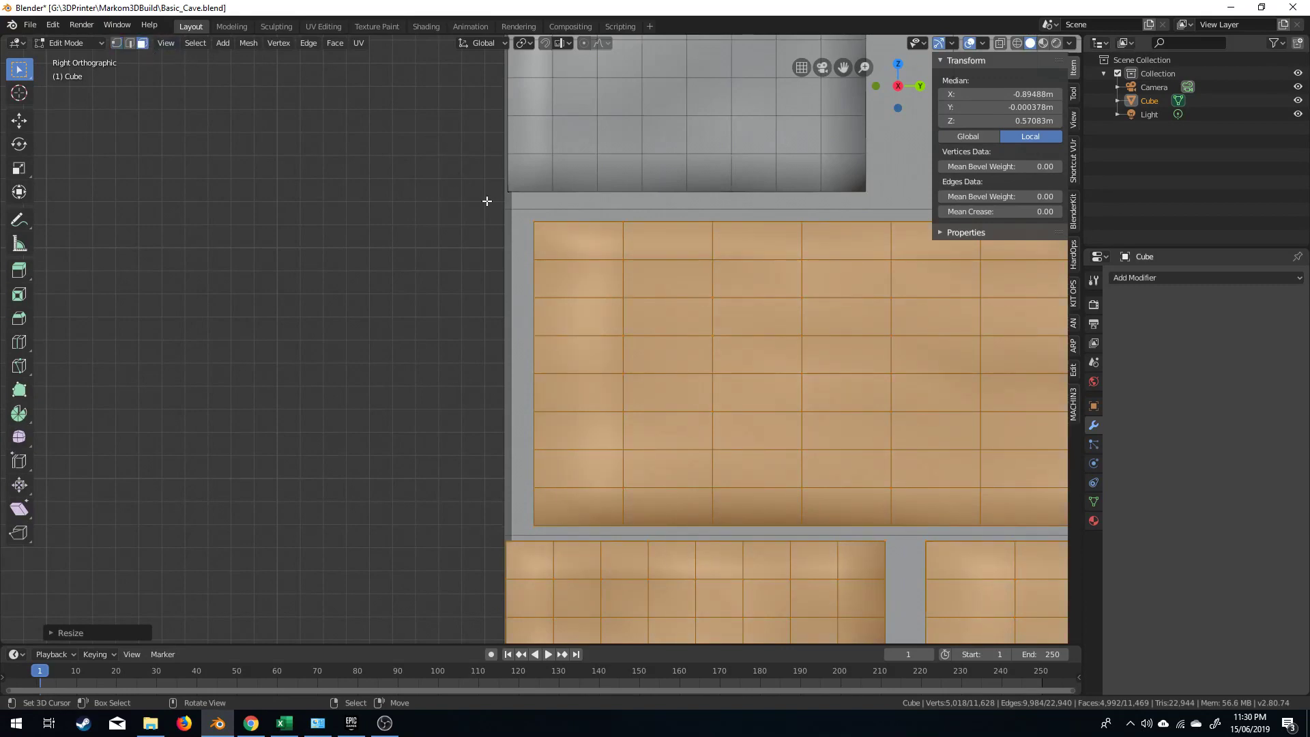
right_click(507, 201)
shift+right_click(508, 267)
scroll(511, 355, down, 6)
middle_drag(513, 417, 742, 517)
scroll(738, 505, down, 2)
shift+middle_drag(713, 471, 695, 410)
shift+right_click(671, 374)
shift+right_click(672, 437)
shift+right_click(675, 486)
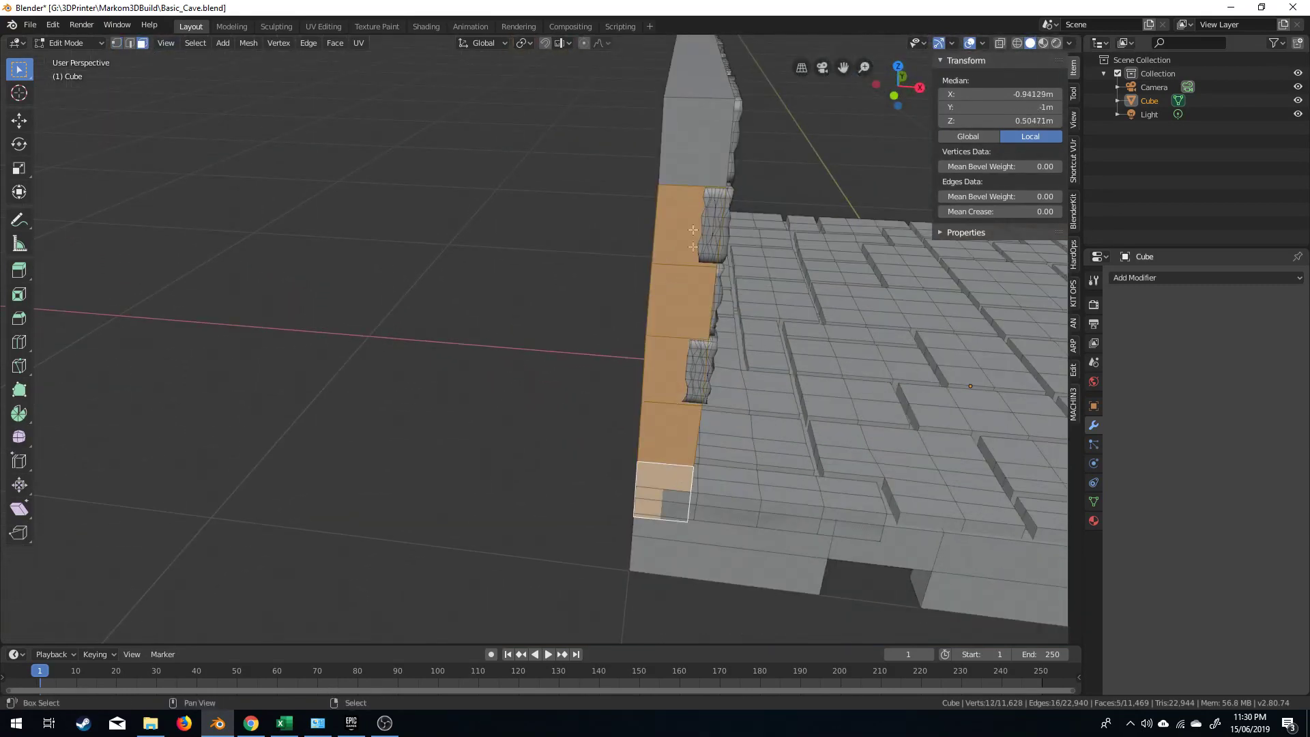
shift+right_click(697, 151)
middle_drag(798, 261, 804, 383)
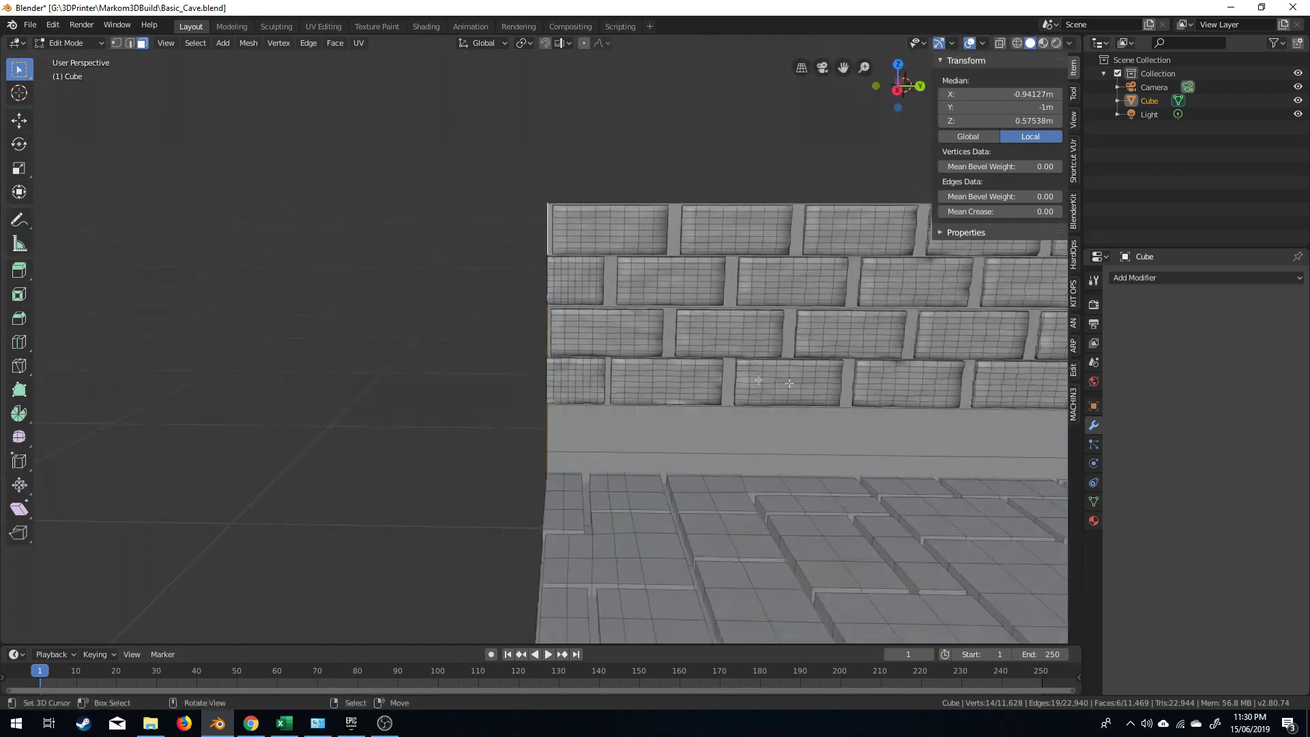
key(s)
key(y)
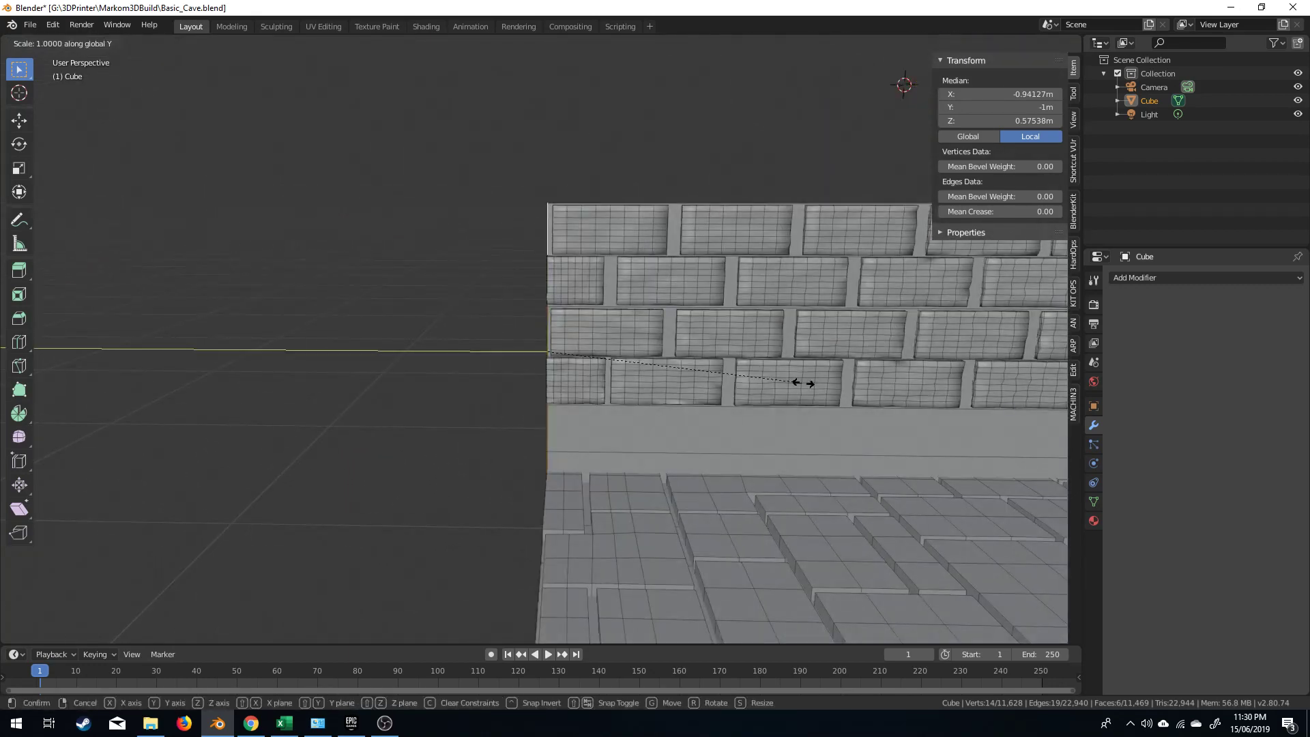
key(0)
key(Return)
Select the six stacked faces on the wall's opposite, positive-Y end and flatten them by scaling to 0 along Y
scroll(803, 384, down, 4)
middle_drag(803, 383, 695, 432)
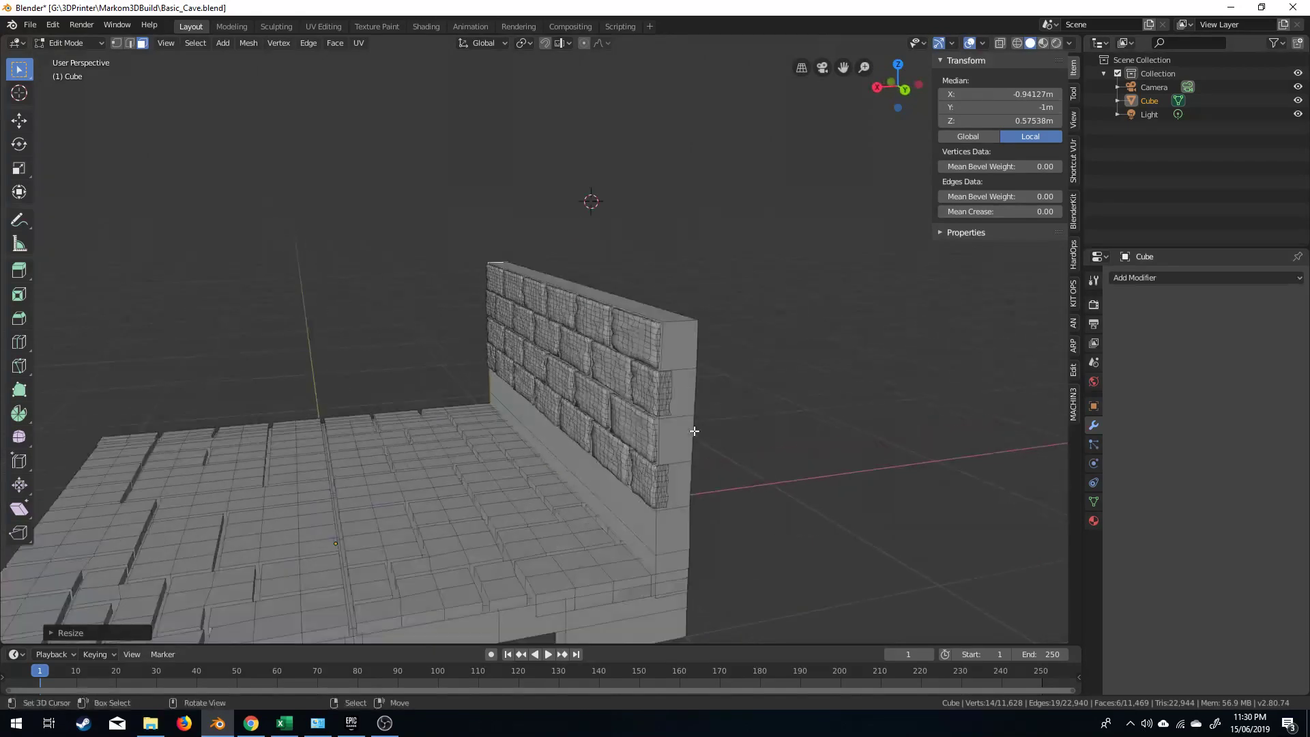
right_click(675, 537)
shift+right_click(676, 564)
shift+right_click(685, 480)
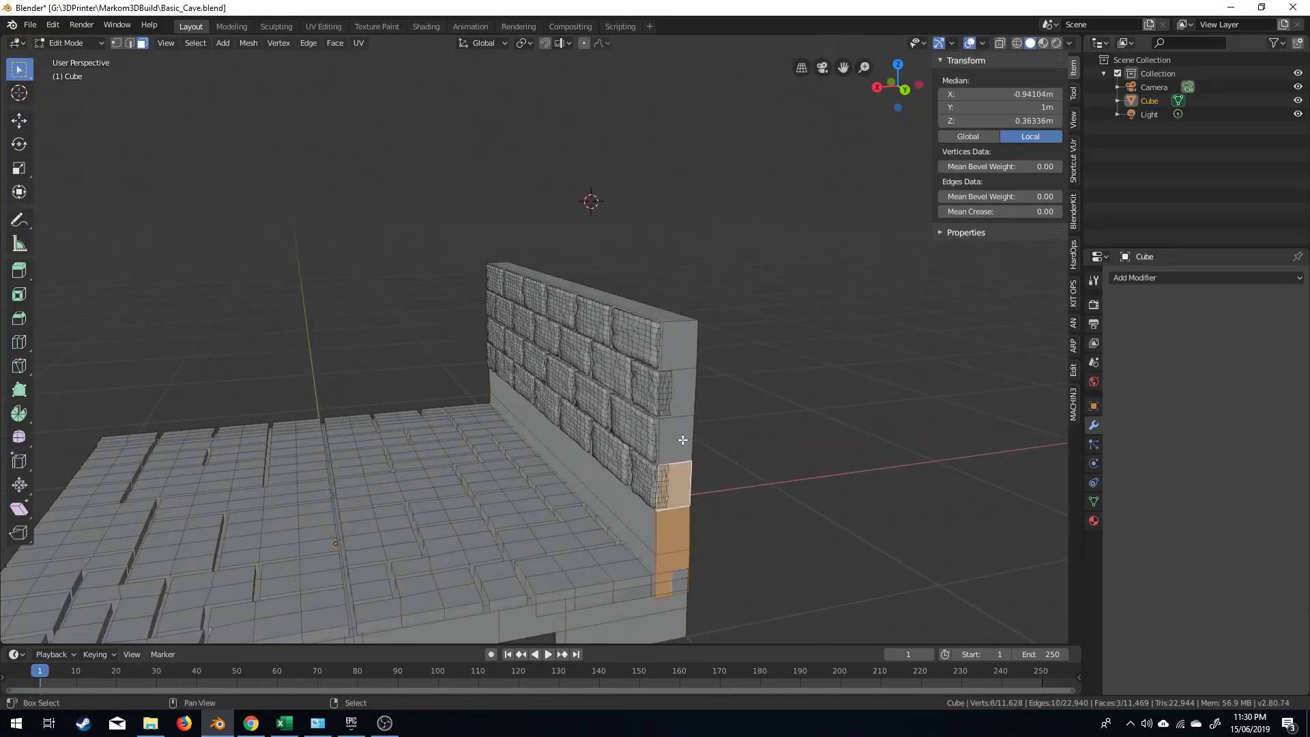
shift+right_click(683, 441)
shift+right_click(684, 394)
shift+click(690, 337)
text(sy)
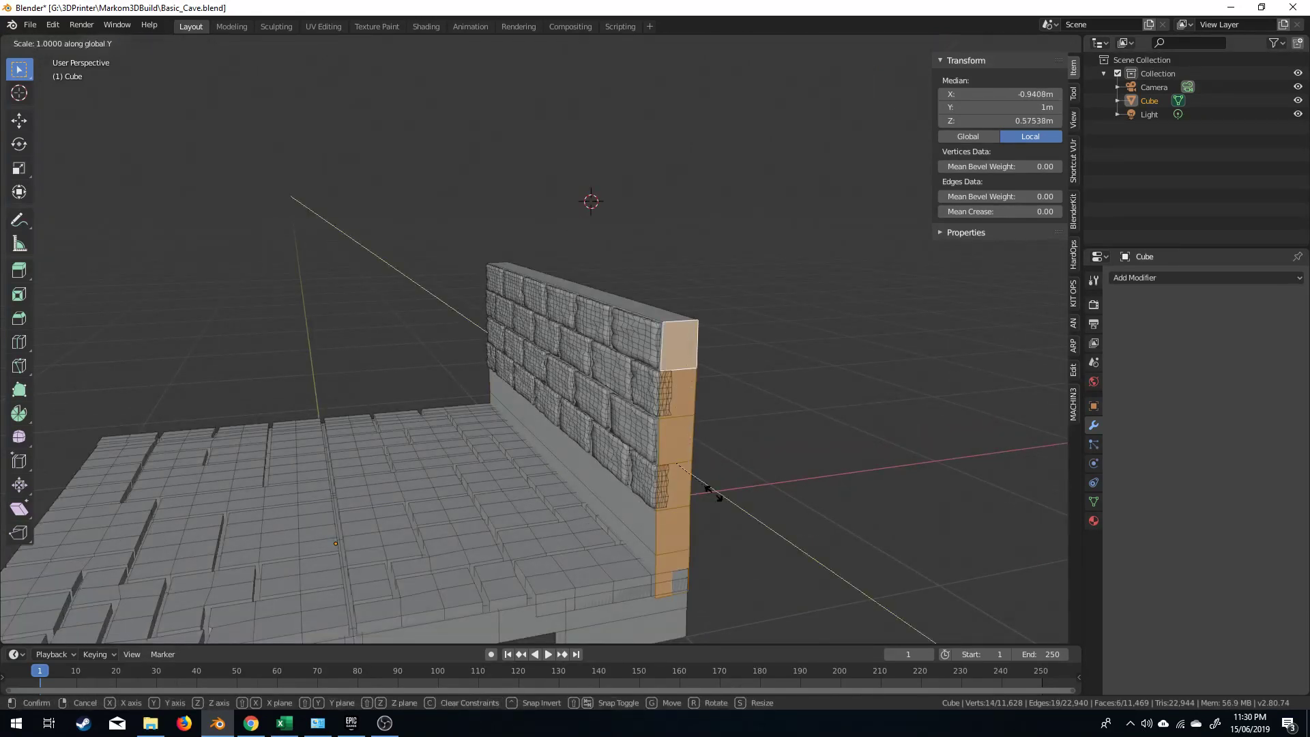
text(0)
key(Return)
Select one face on each of the thirteen blocks in the two lowest rows and extend the selection to their linked geometry
key(KP_3)
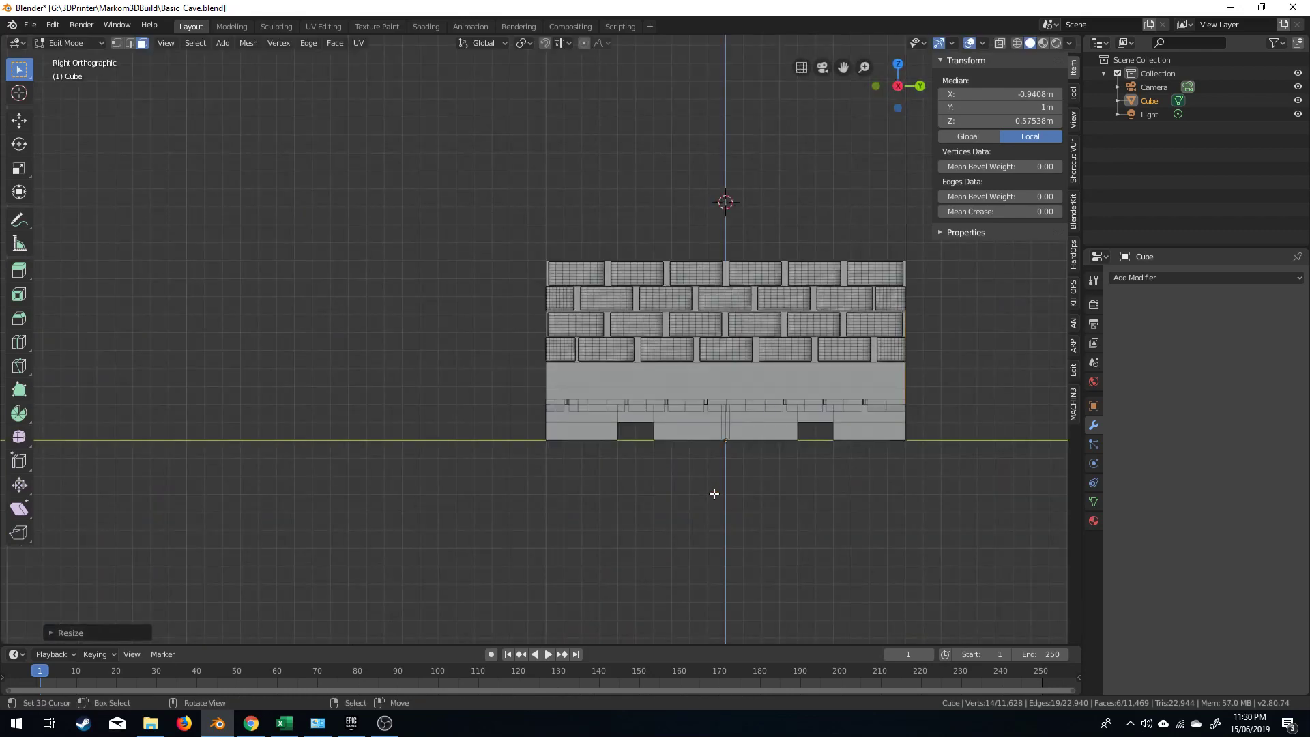
scroll(714, 493, up, 9)
scroll(714, 494, down, 5)
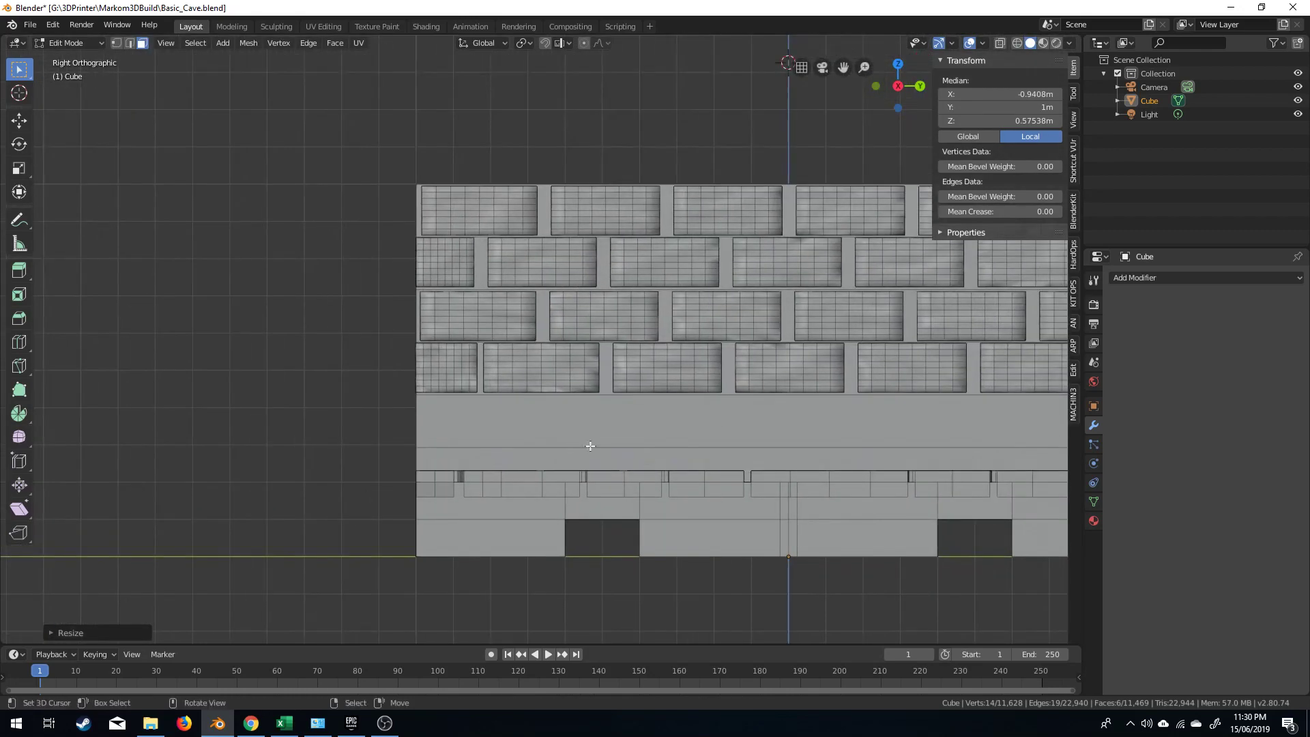
scroll(590, 446, up, 1)
right_click(441, 384)
shift+right_click(474, 330)
shift+right_click(566, 391)
shift+click(755, 316)
shift+click(848, 391)
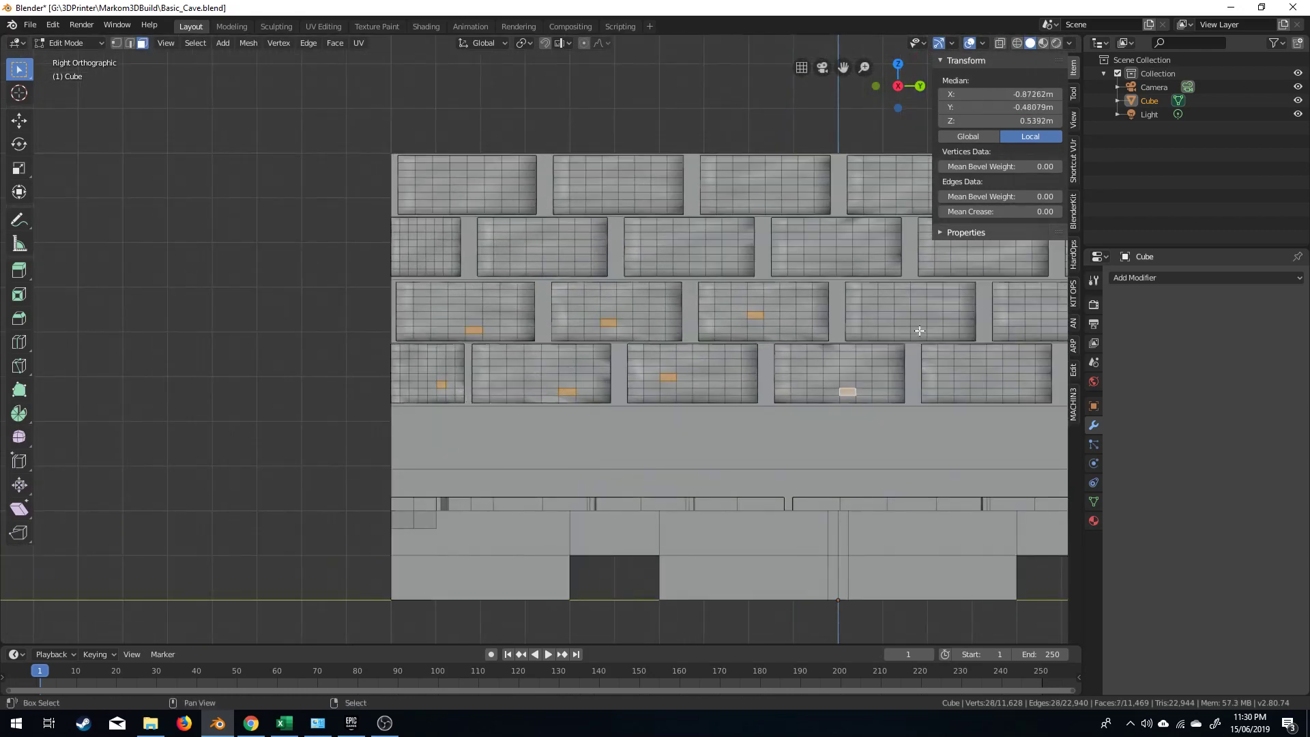
shift+middle_drag(989, 405, 674, 405)
shift+click(718, 322)
shift+click(811, 375)
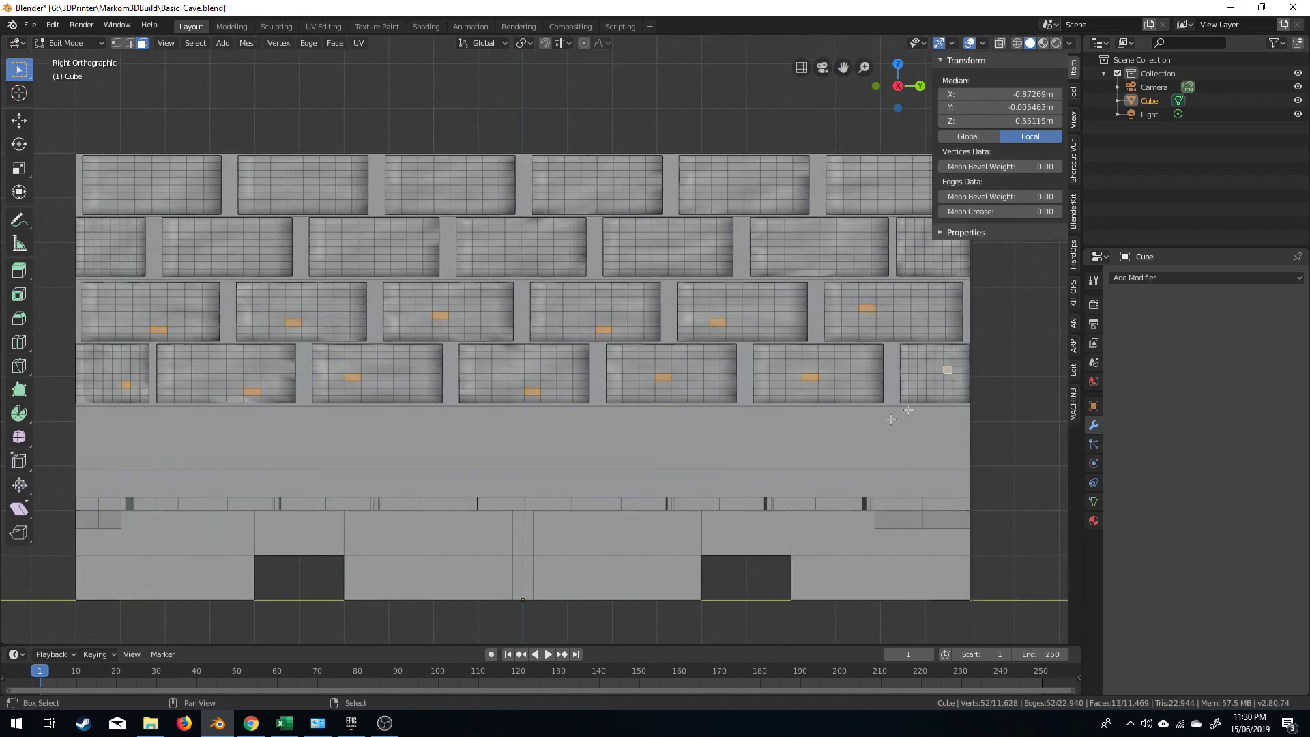
key(ctrl+l)
Duplicate both selected block rows about 0.283 m straight down along Z, over the bare strips at the wall's base
key(g)
key(z)
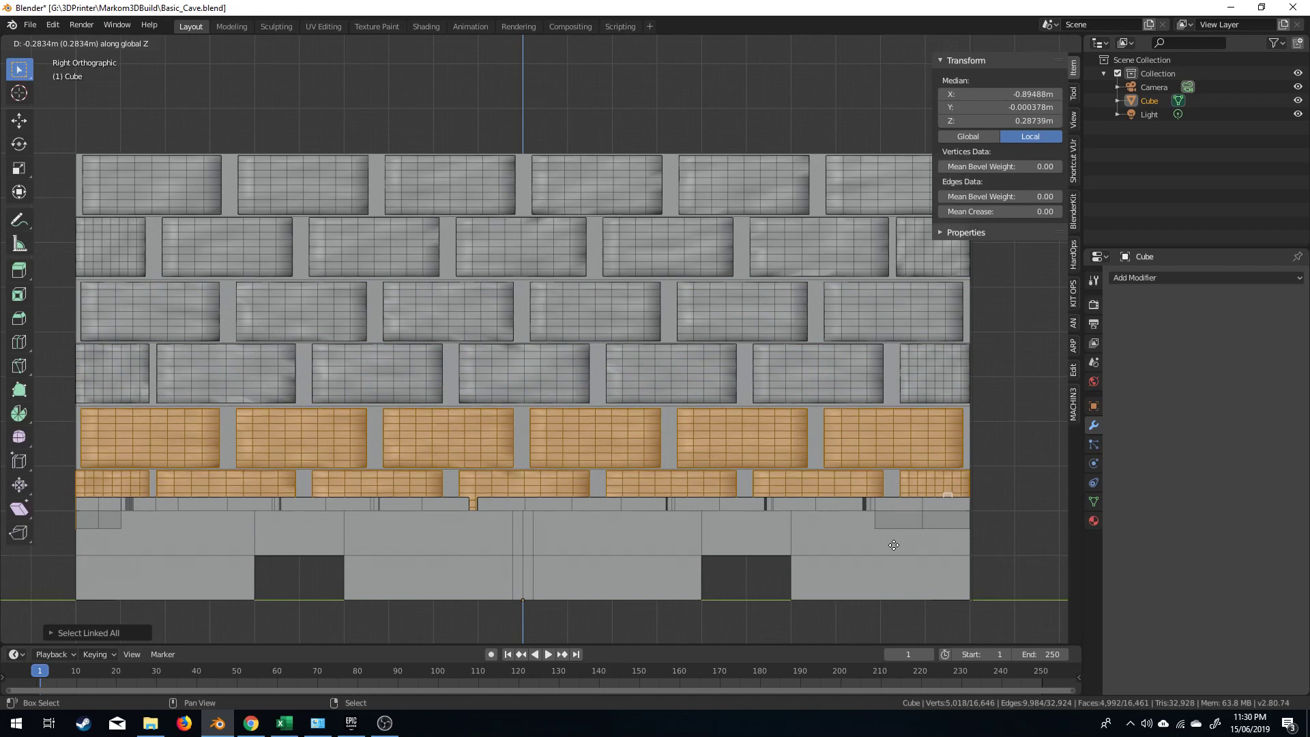
click(894, 545)
scroll(570, 488, down, 1)
Return to Object Mode and duplicate the whole tile with its wall, placing the copy 3 m along Y
key(Tab)
middle_drag(571, 488, 603, 506)
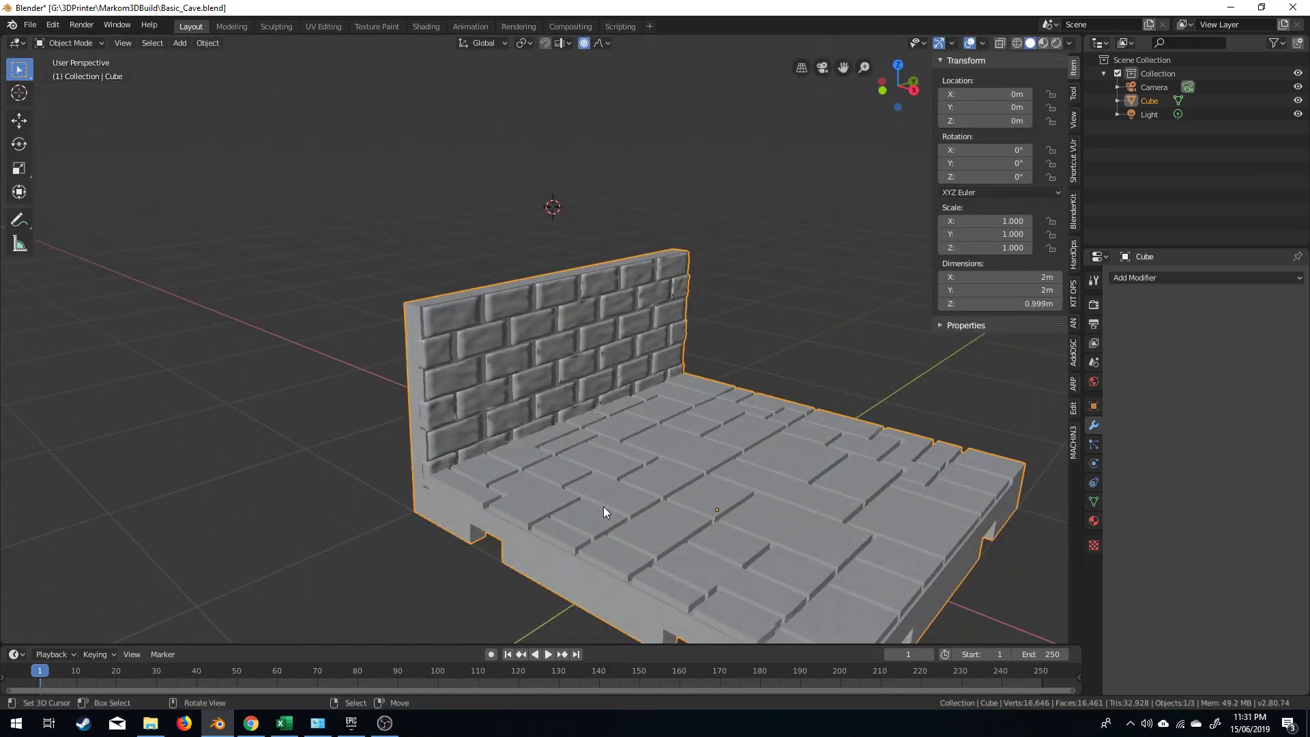
scroll(603, 511, down, 5)
middle_drag(621, 510, 610, 559)
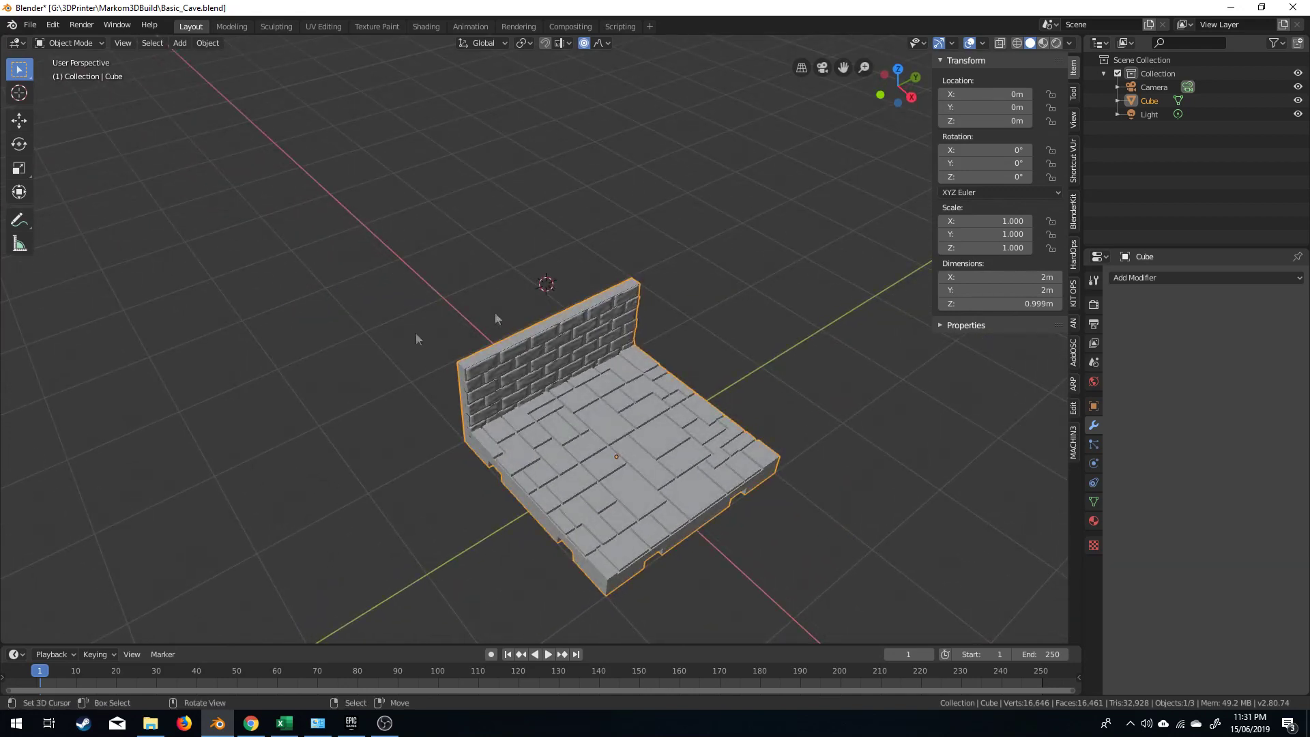
shift+middle_drag(628, 448, 489, 448)
key(shift+d)
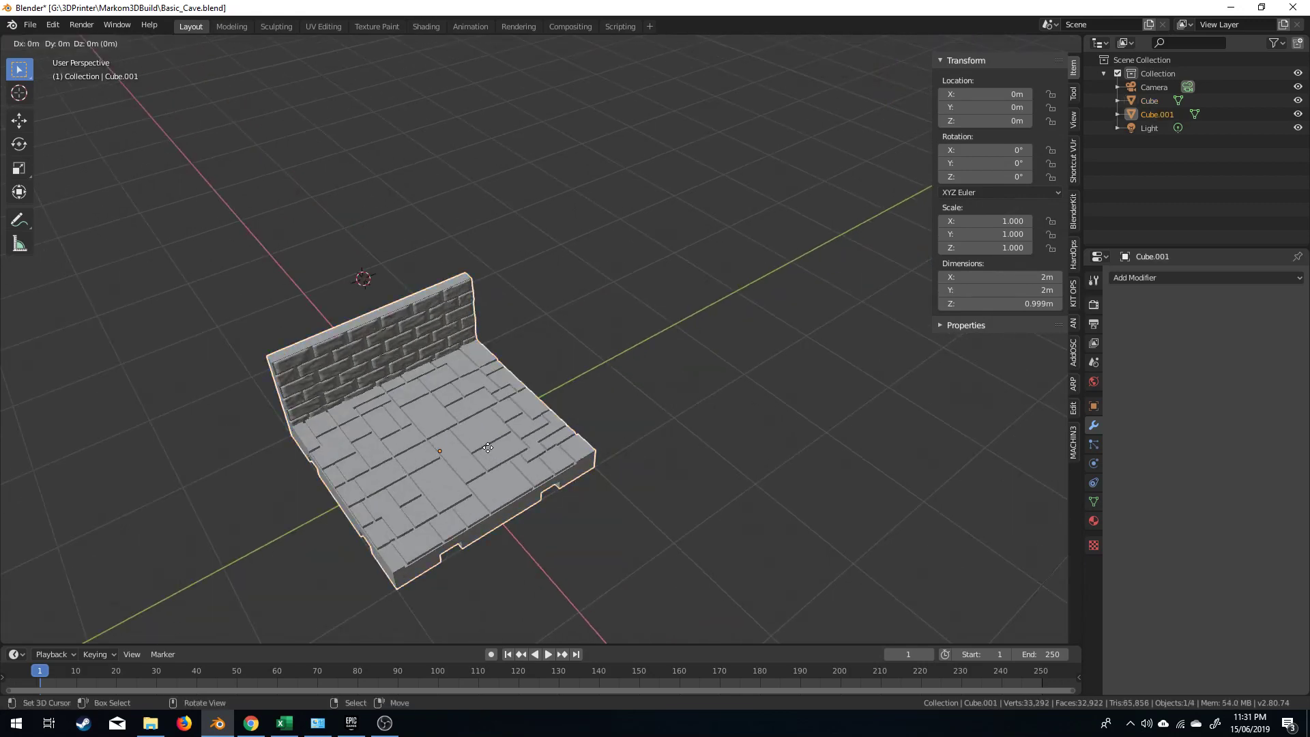
click(687, 428)
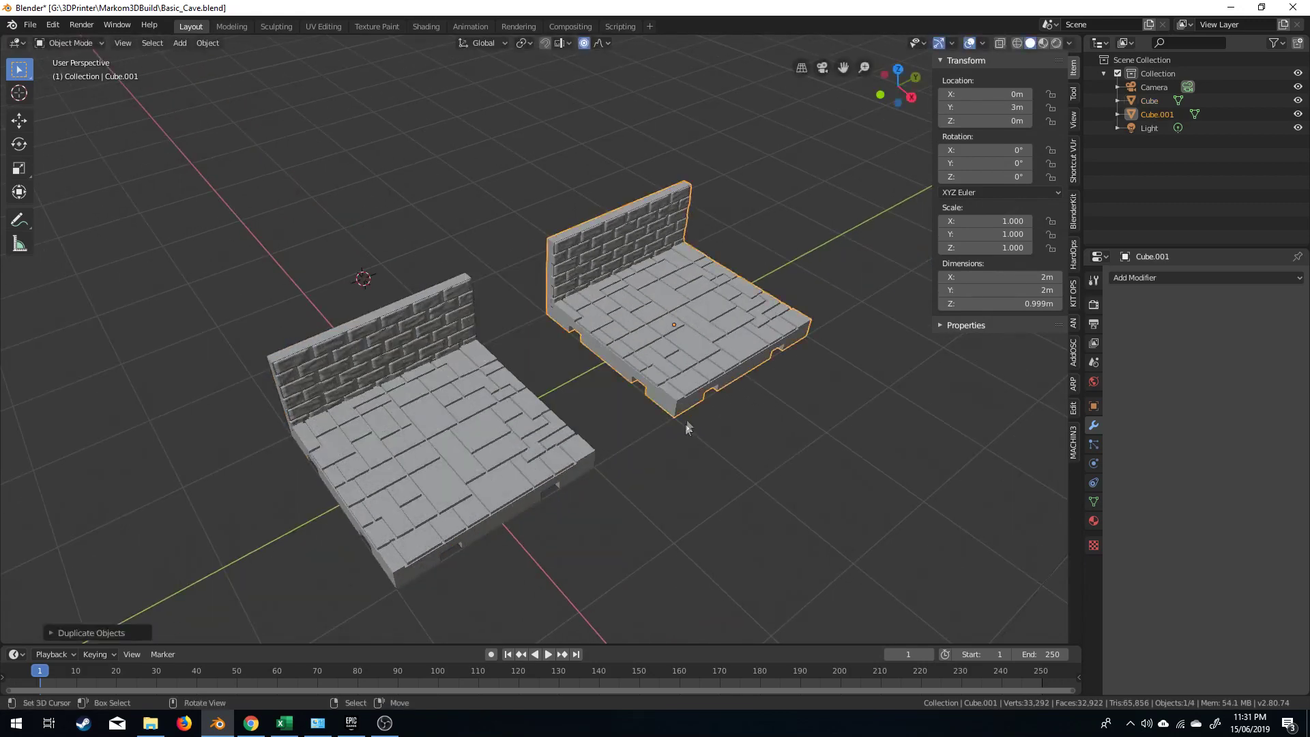
Enter Edit Mode on the tile copy and select its entire brick wall with Circle Select, extended to linked geometry
key(Tab)
shift+middle_drag(687, 330, 430, 441)
scroll(512, 473, up, 3)
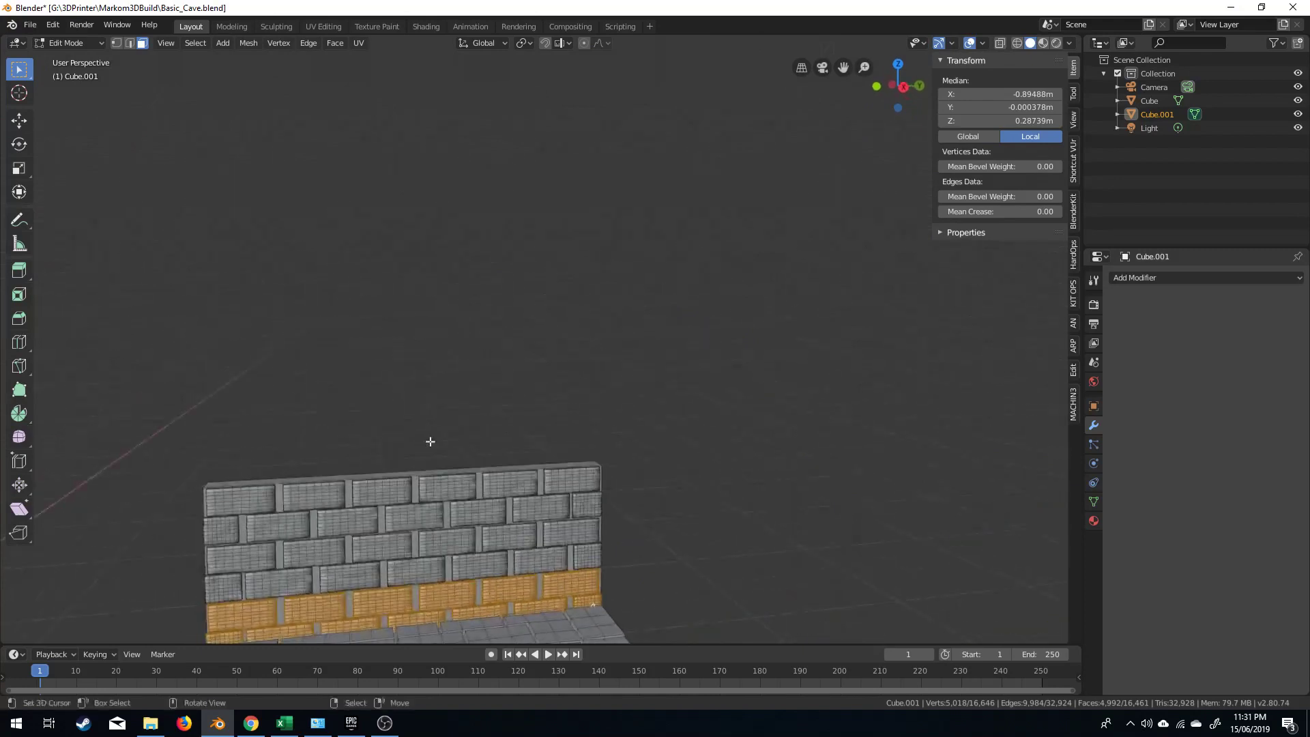
shift+middle_drag(450, 567, 409, 455)
key(c)
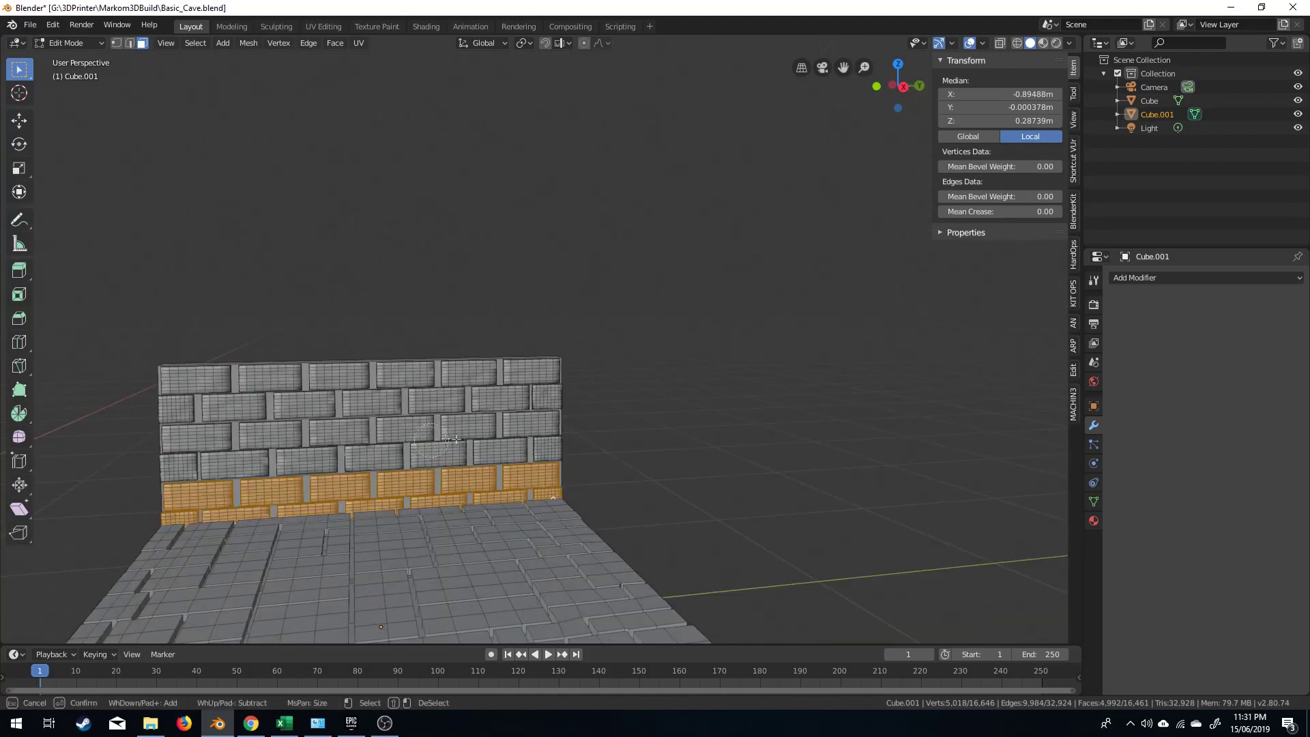
mouse_move(430, 431)
mouse_down()
mouse_move(341, 467)
mouse_move(519, 382)
mouse_move(216, 444)
mouse_move(519, 410)
mouse_move(181, 447)
mouse_move(406, 418)
mouse_up()
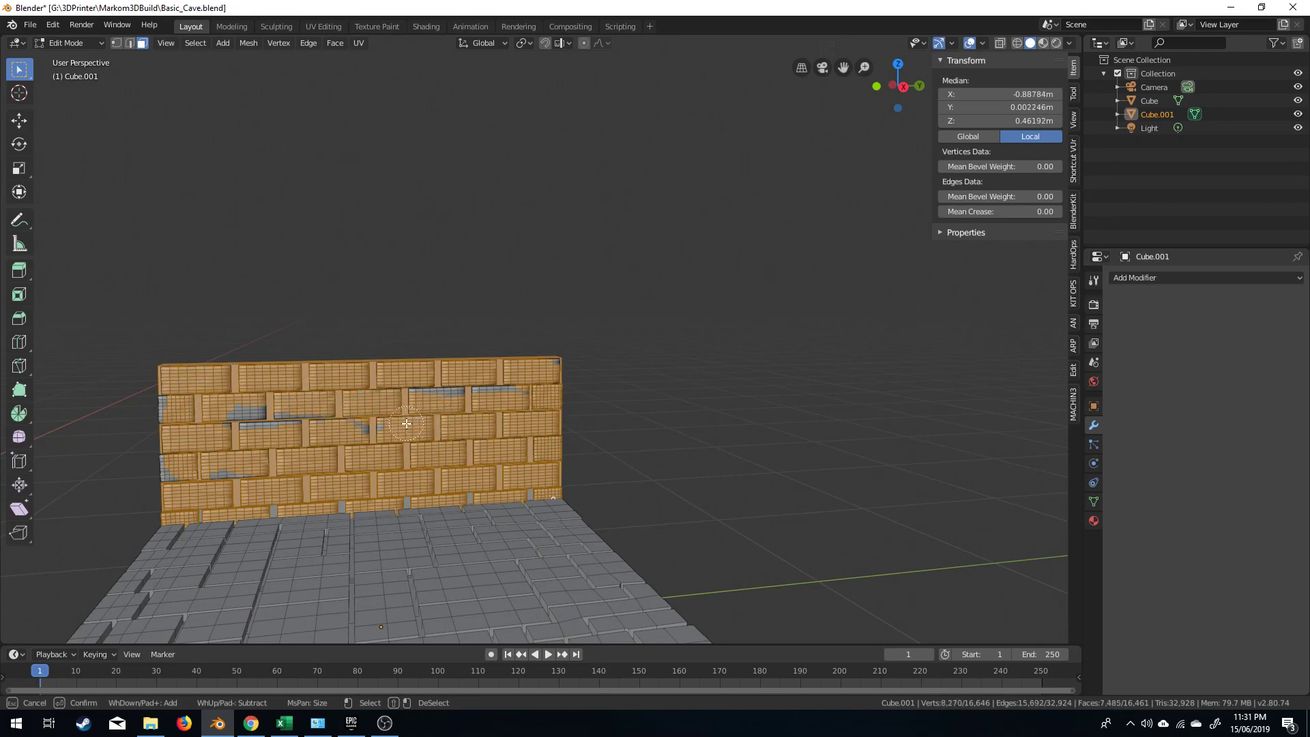
right_click(408, 420)
key(ctrl+l)
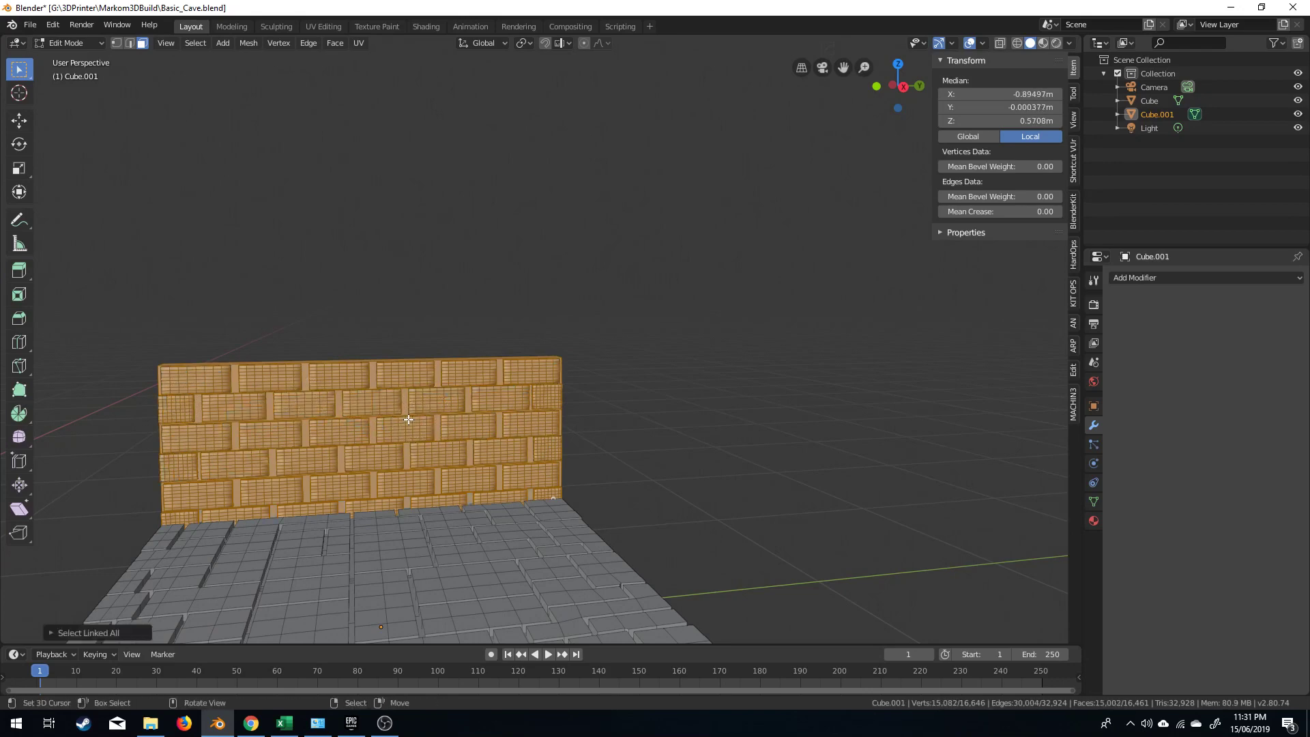
Duplicate the selected wall in place and rotate the duplicate 90° in top view
key(KP_7)
shift+middle_drag(418, 540, 403, 417)
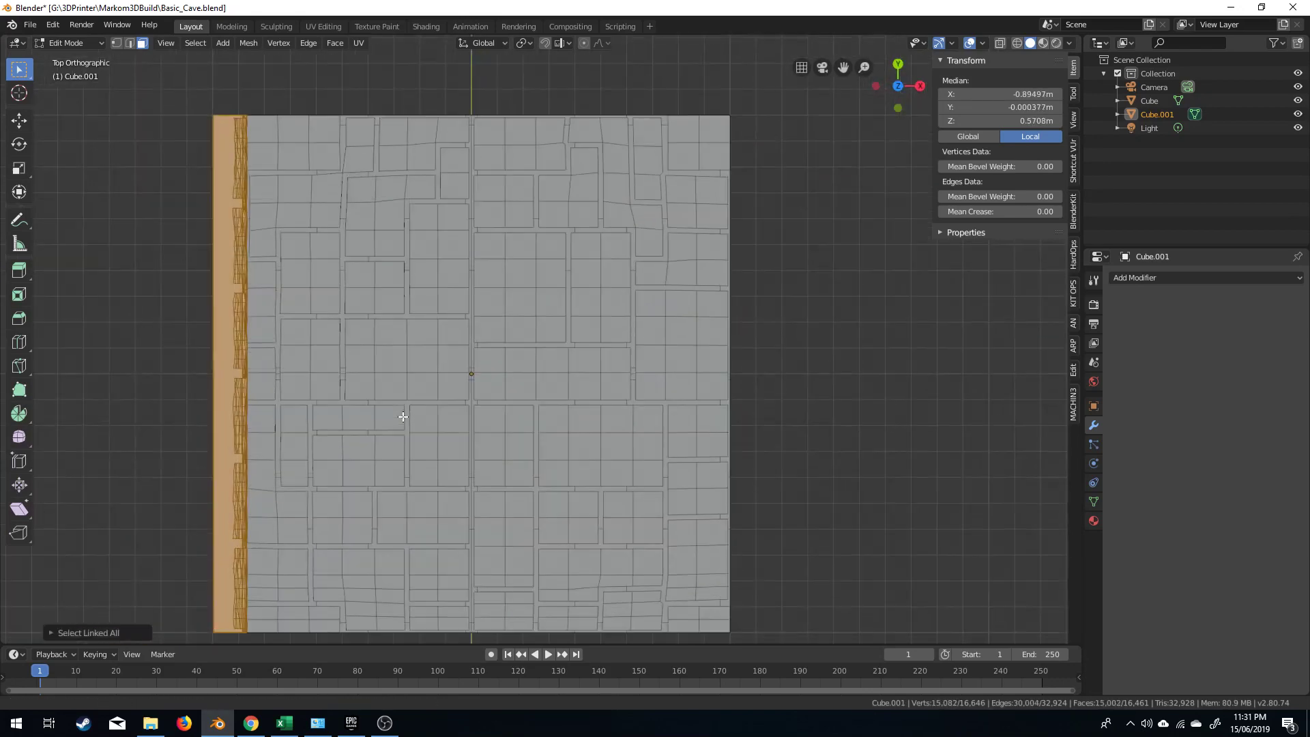
key(shift+d)
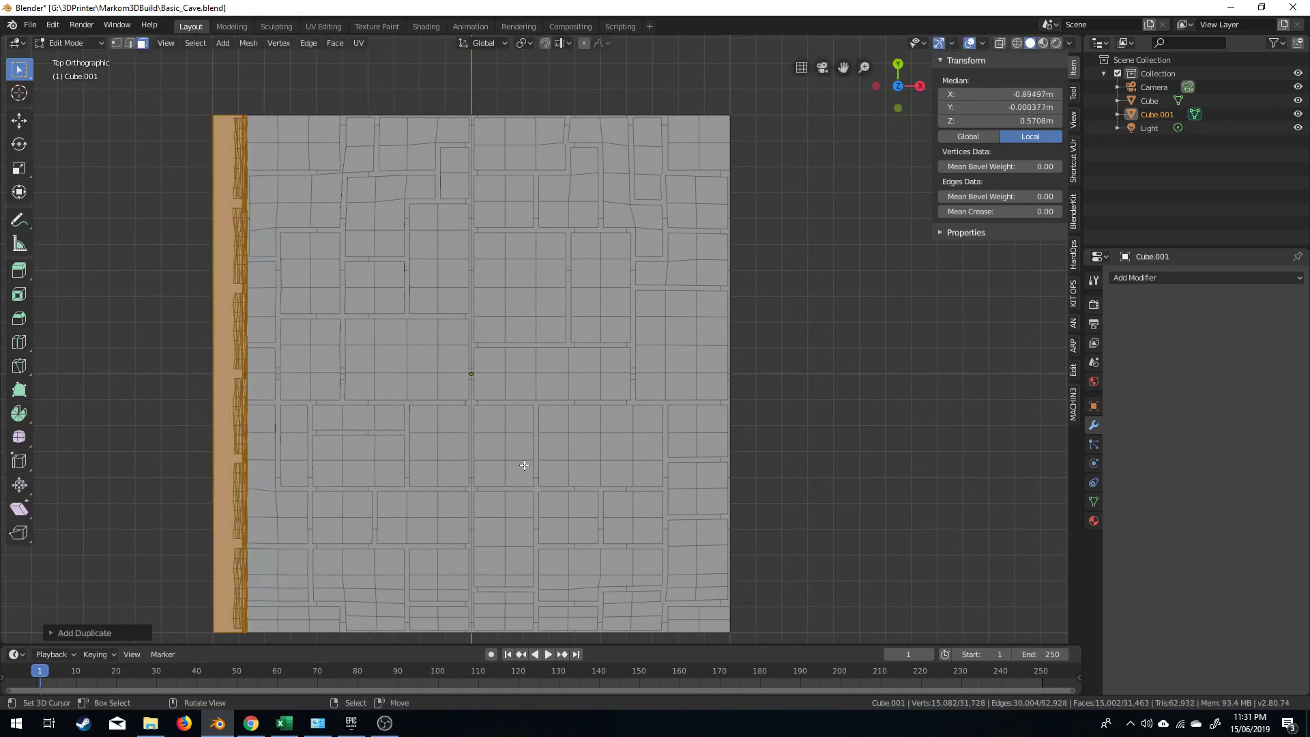
key(r)
key(9)
key(0)
key(Return)
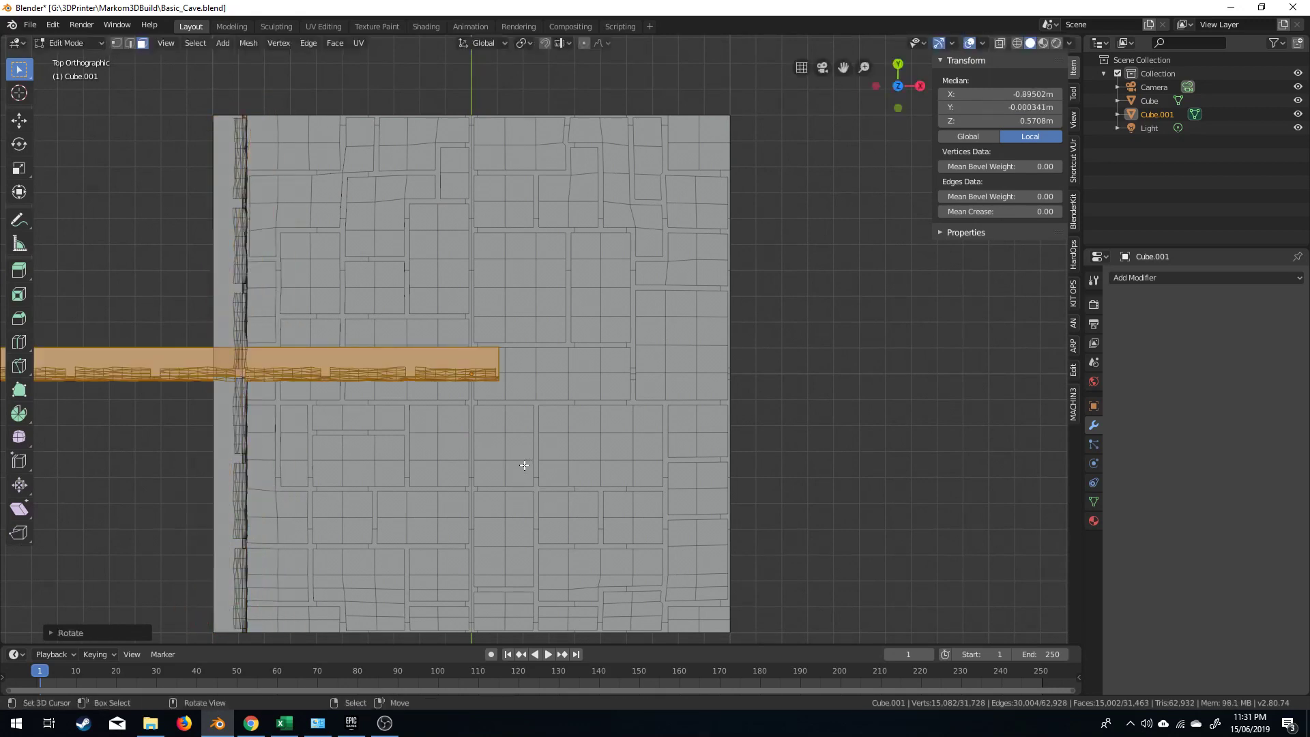
Move the rotated brick wall onto the tile's far Y edge, aligning its outer corner with the tile's corner
key(g)
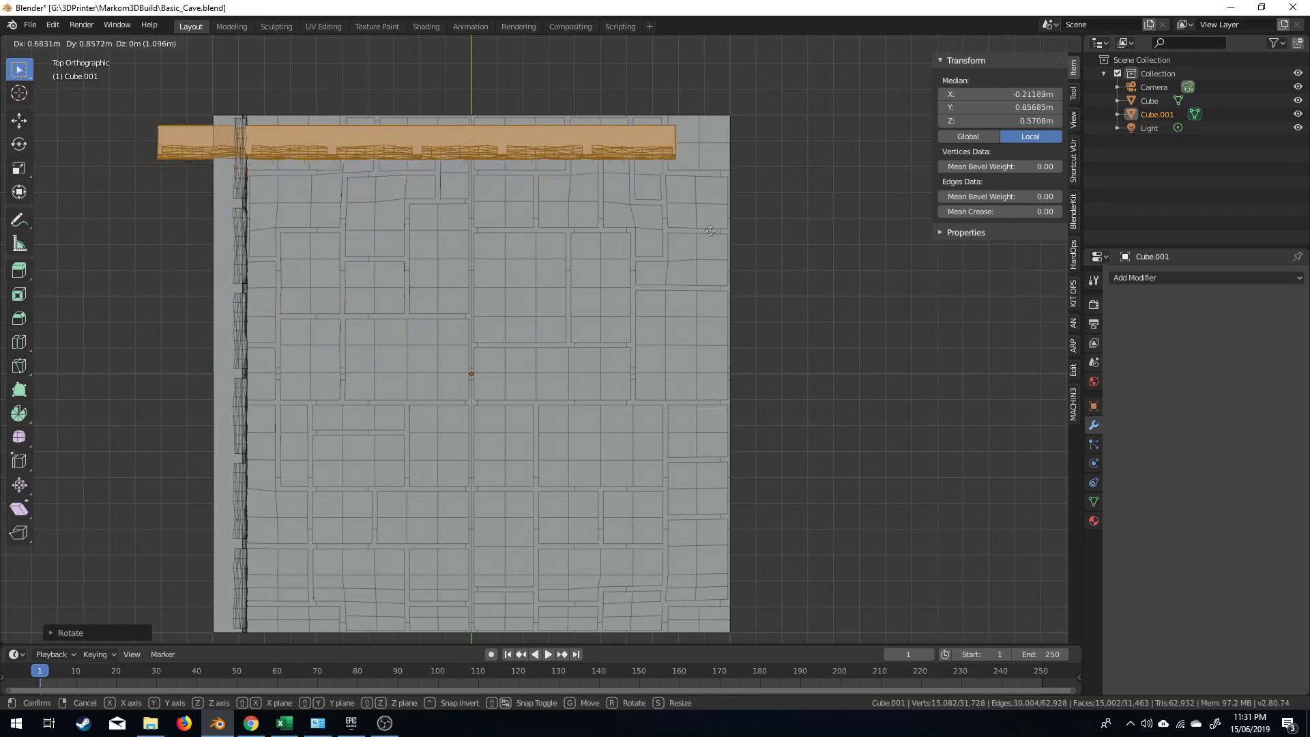
click(757, 226)
scroll(564, 427, up, 6)
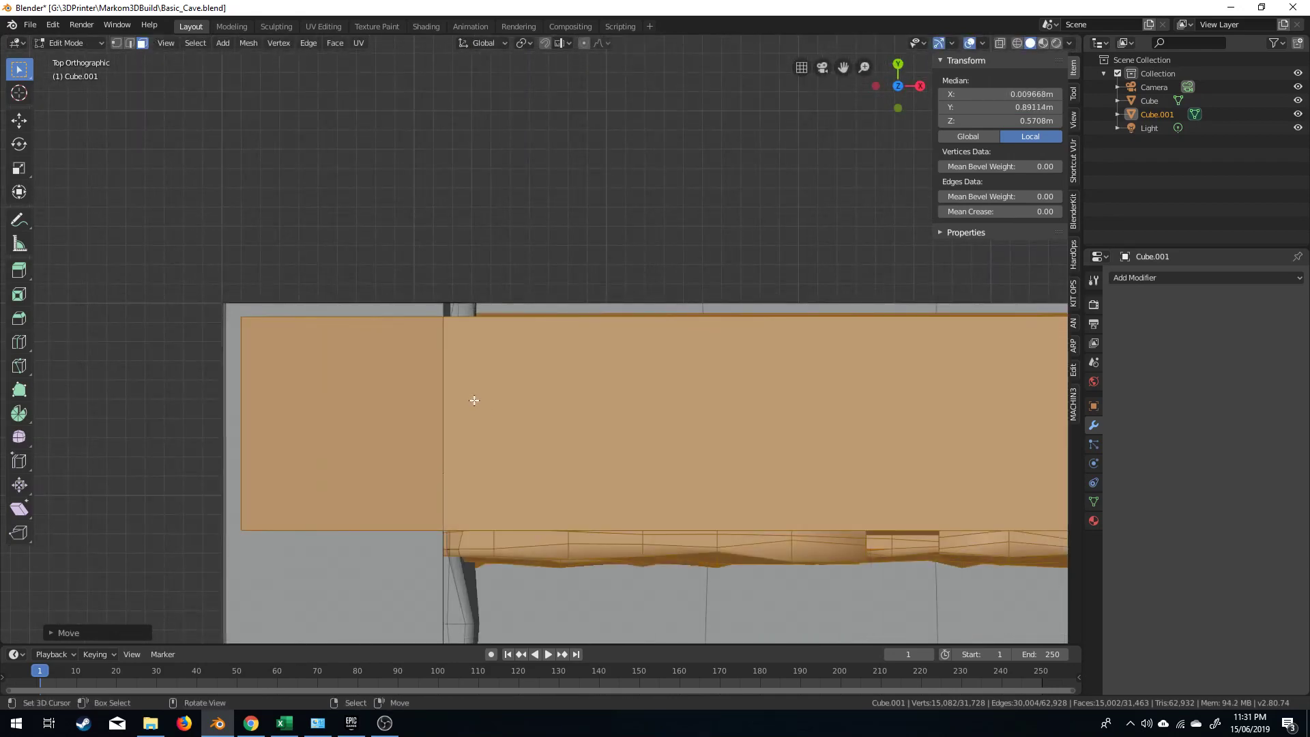
key(g)
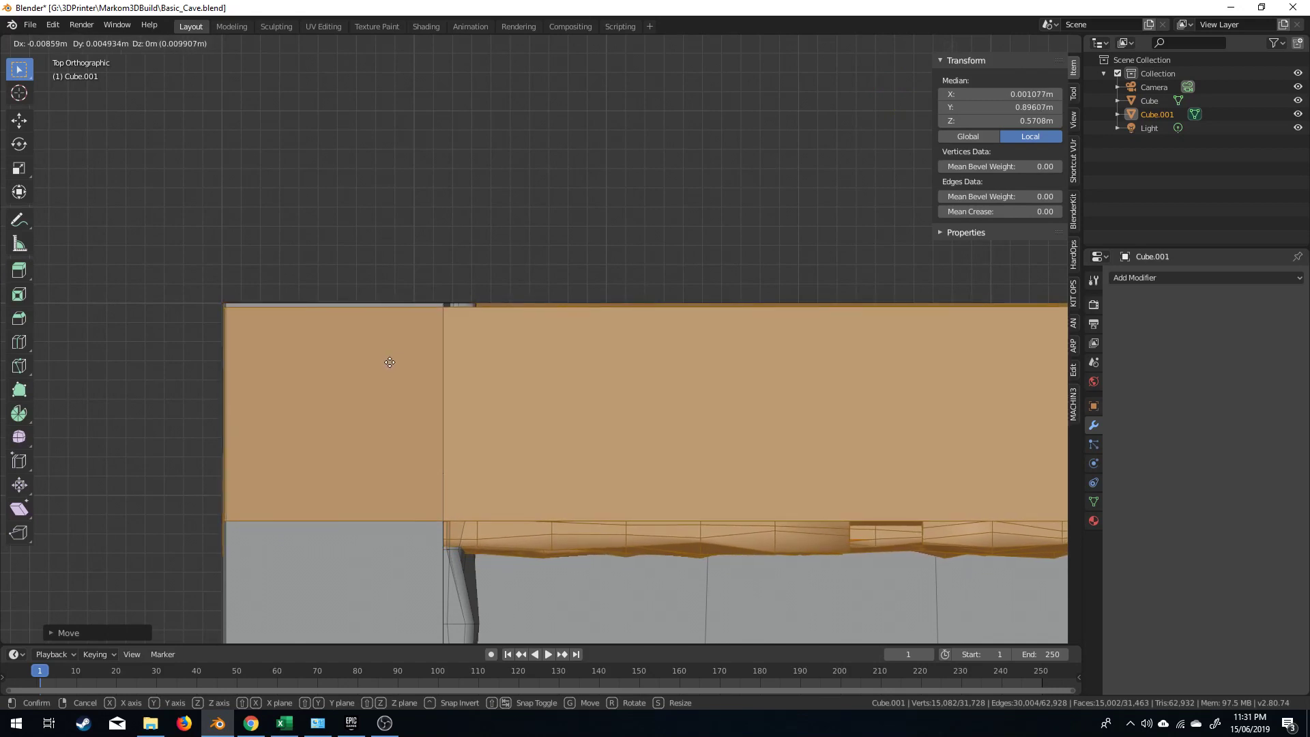
click(396, 349)
scroll(658, 462, down, 6)
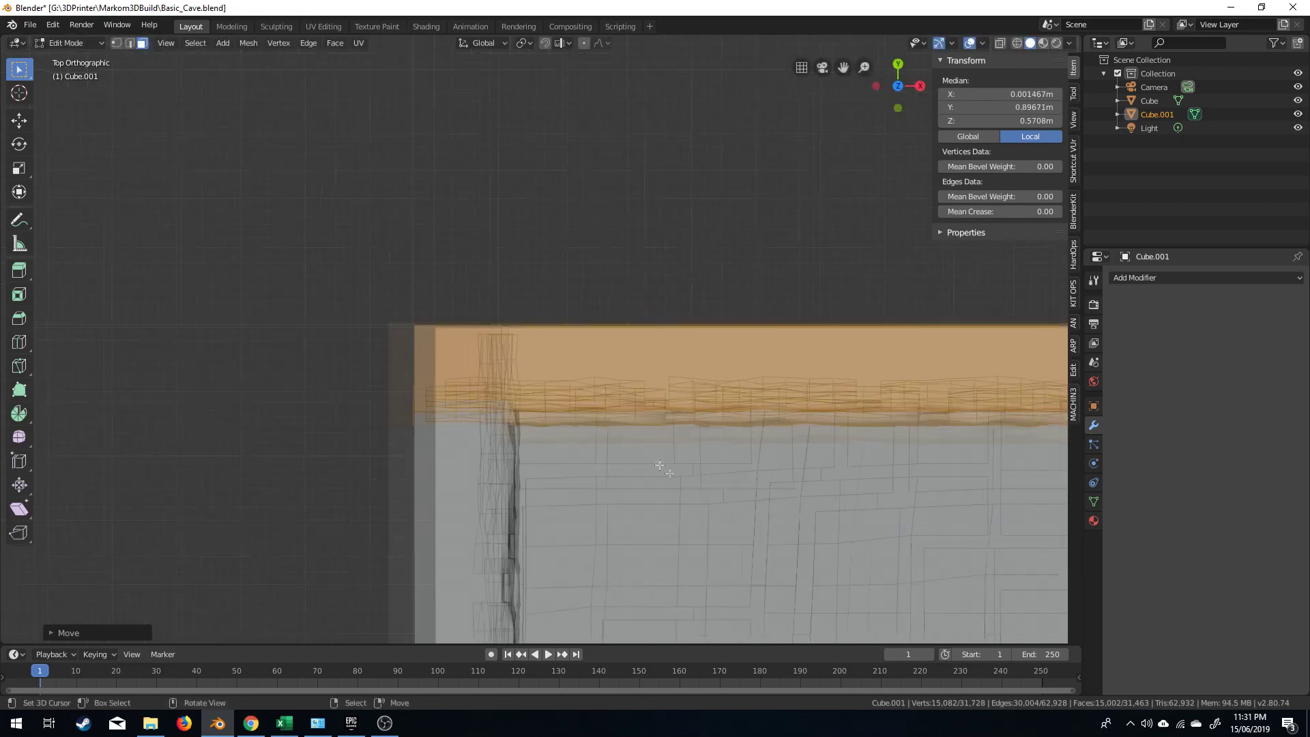
Scale the new wall slightly along X and nudge it along X until its ends match the tile's edges
shift+middle_drag(881, 441, 38, 444)
scroll(600, 409, up, 5)
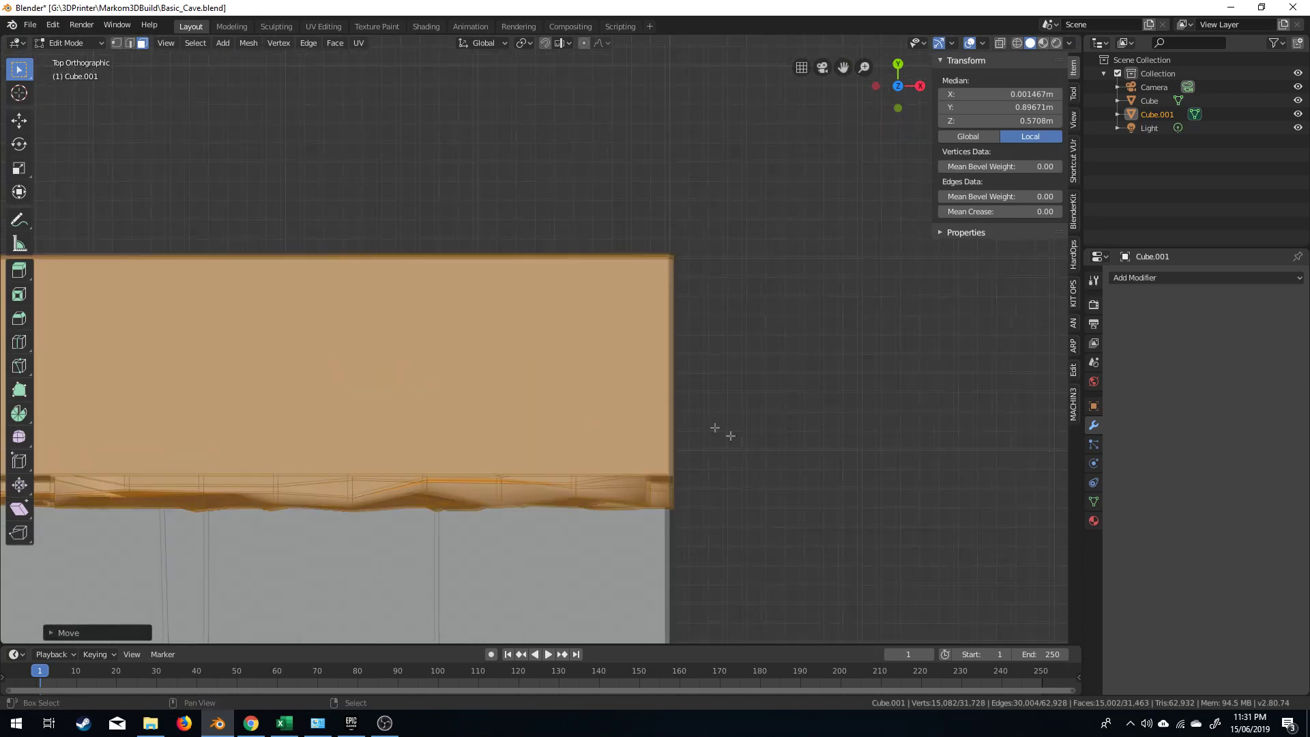
key(s)
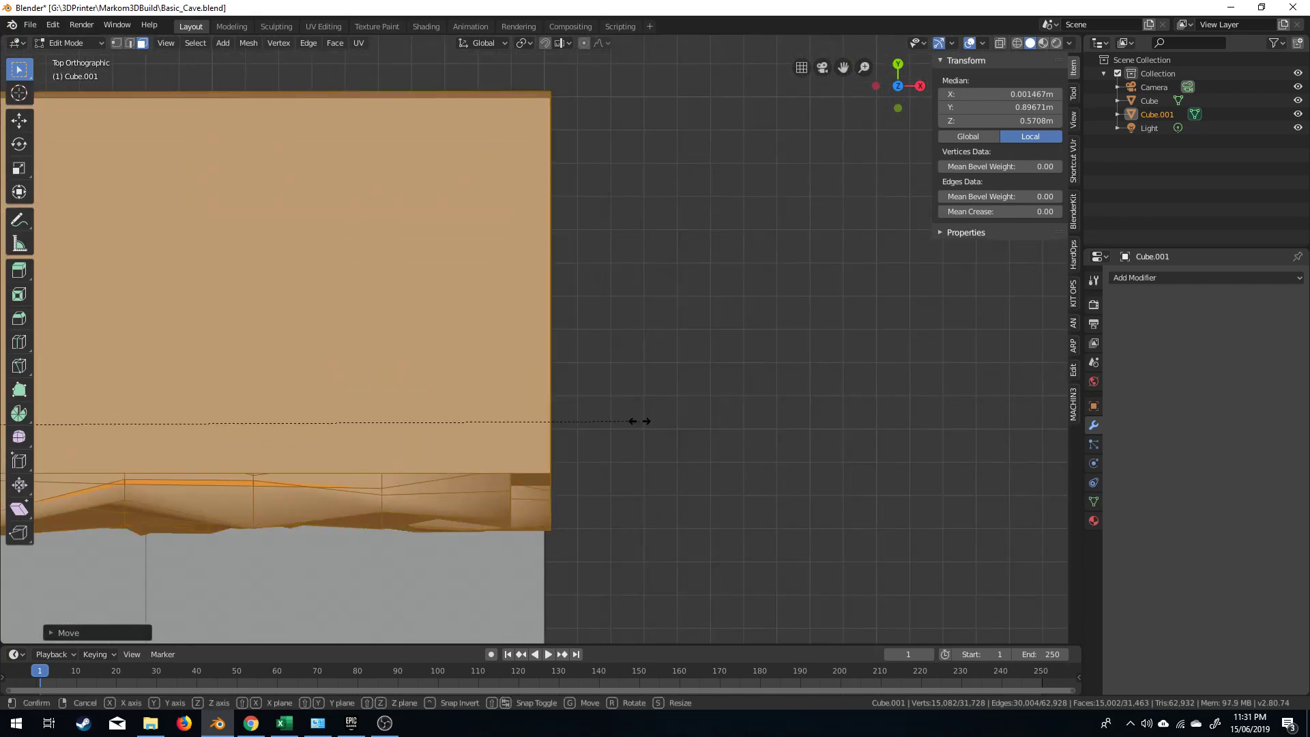
key(x)
click(591, 419)
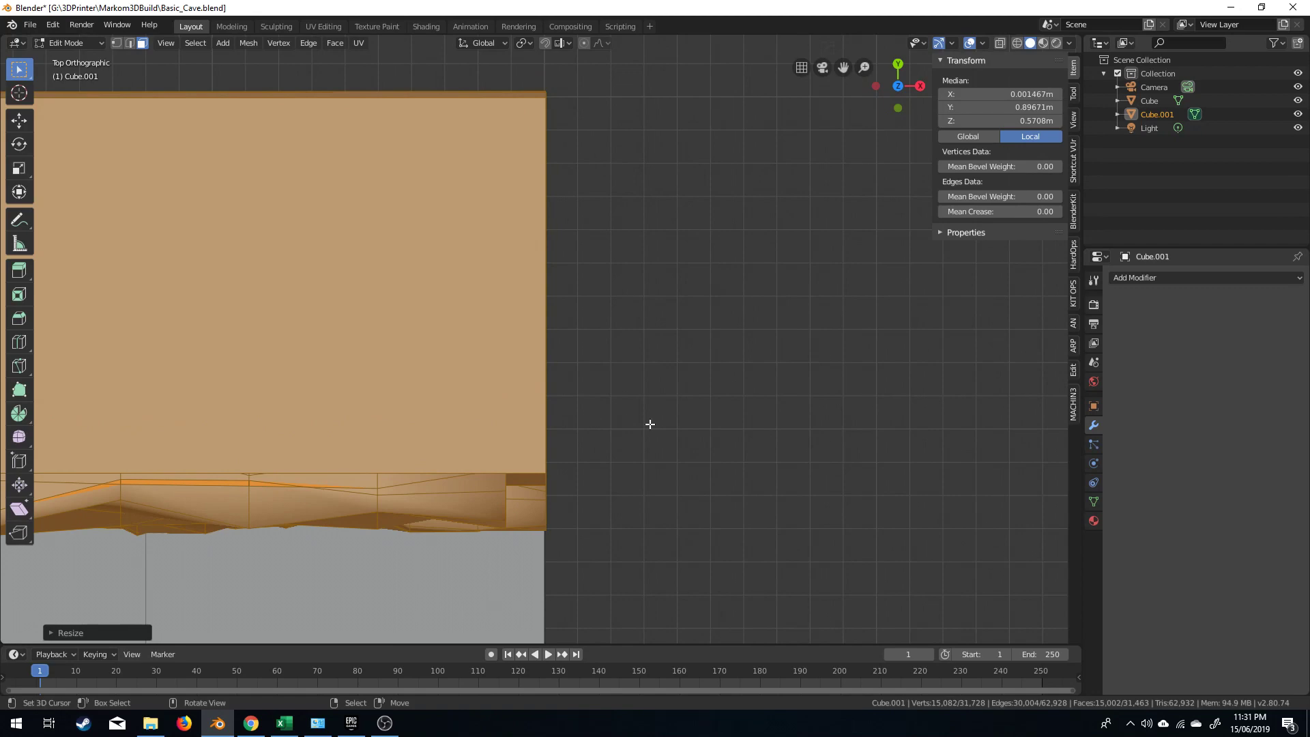
key(g)
key(x)
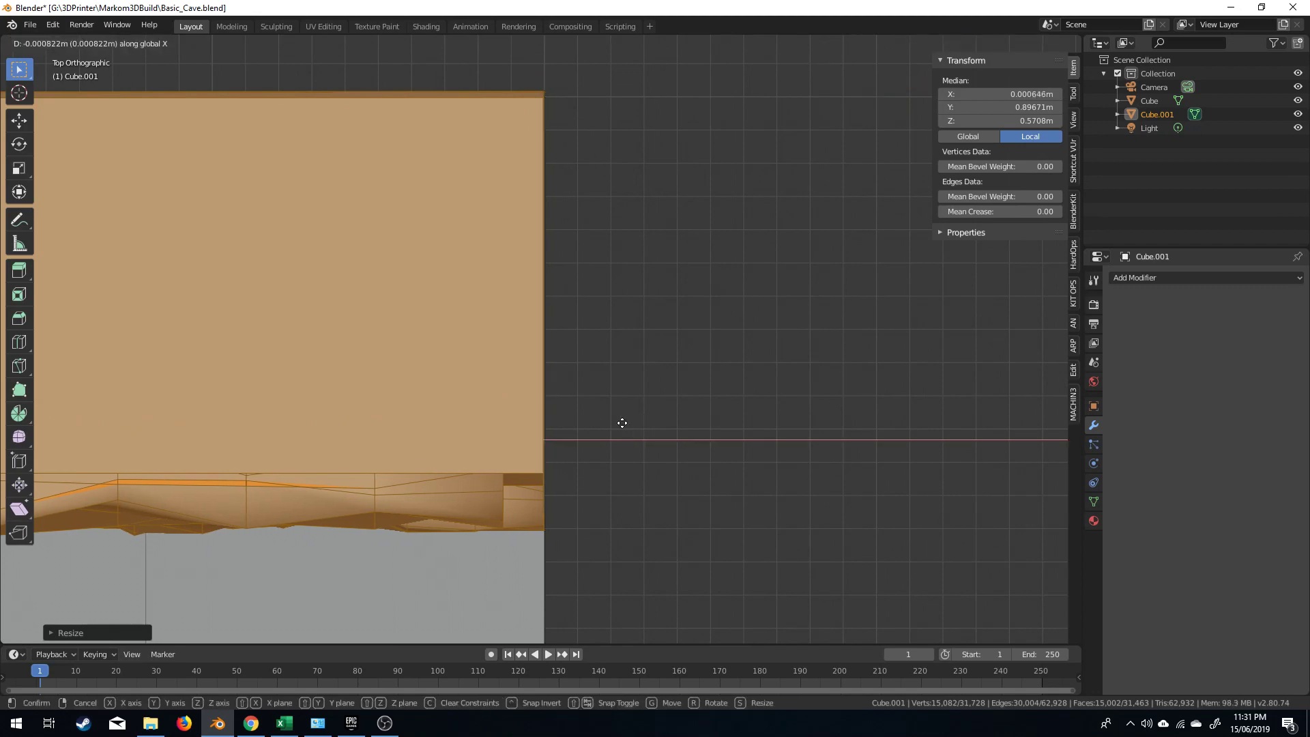
click(619, 420)
Select the strips of outer back faces on the new wall and flatten them into one plane along Y
middle_drag(608, 397, 580, 275)
right_click(712, 290)
shift+right_click(727, 329)
shift+right_click(742, 366)
shift+right_click(759, 398)
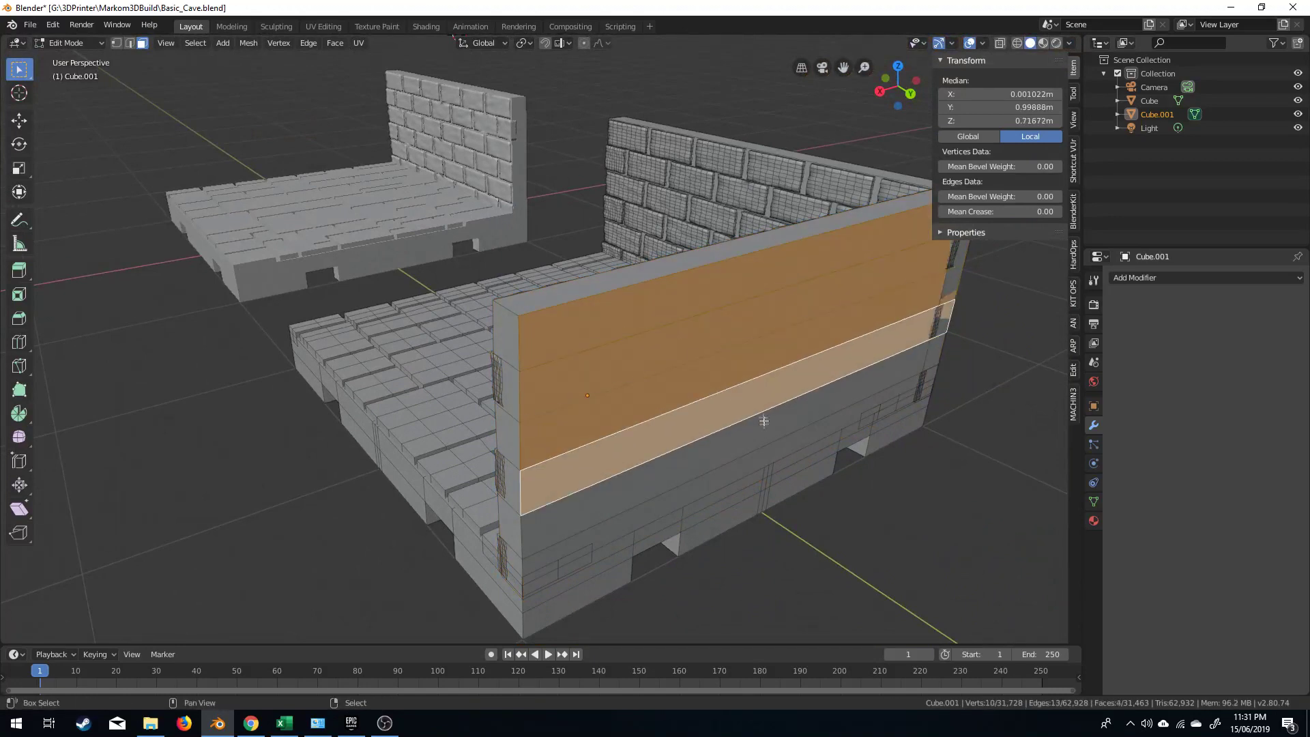
shift+right_click(767, 428)
shift+click(779, 471)
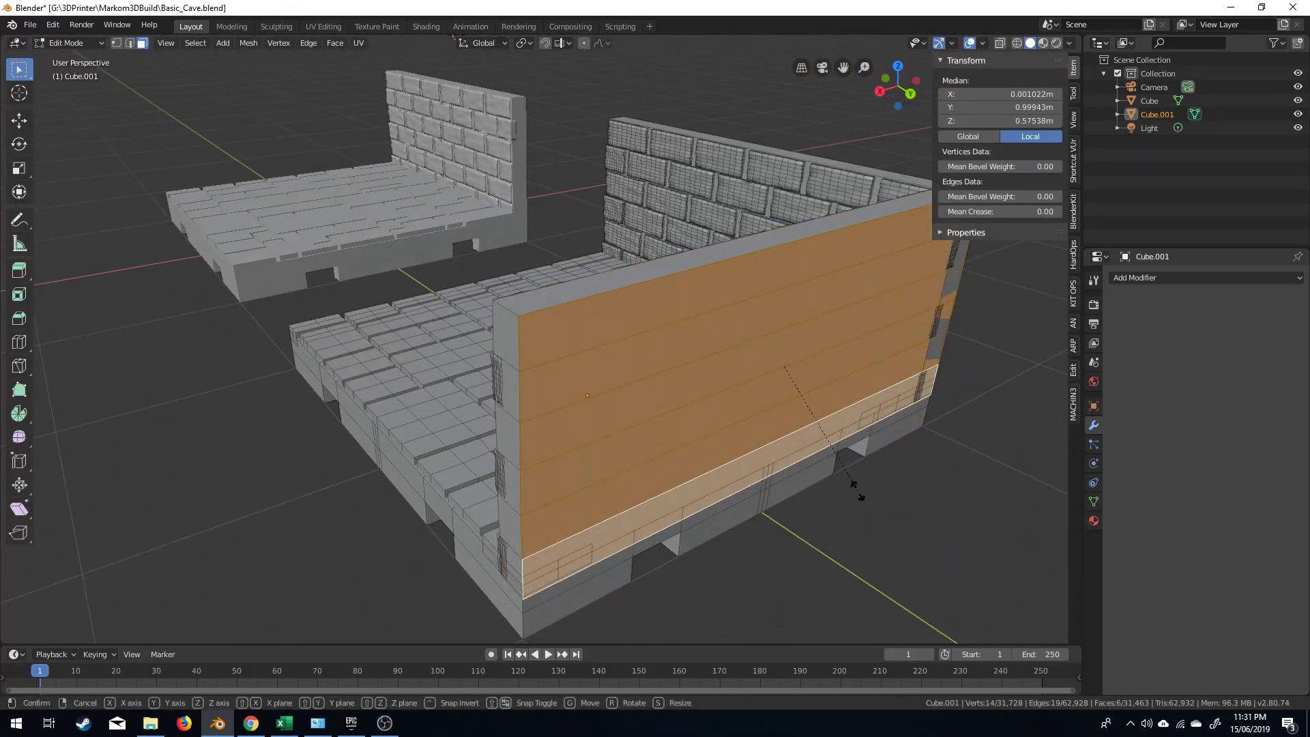
key(s)
key(x)
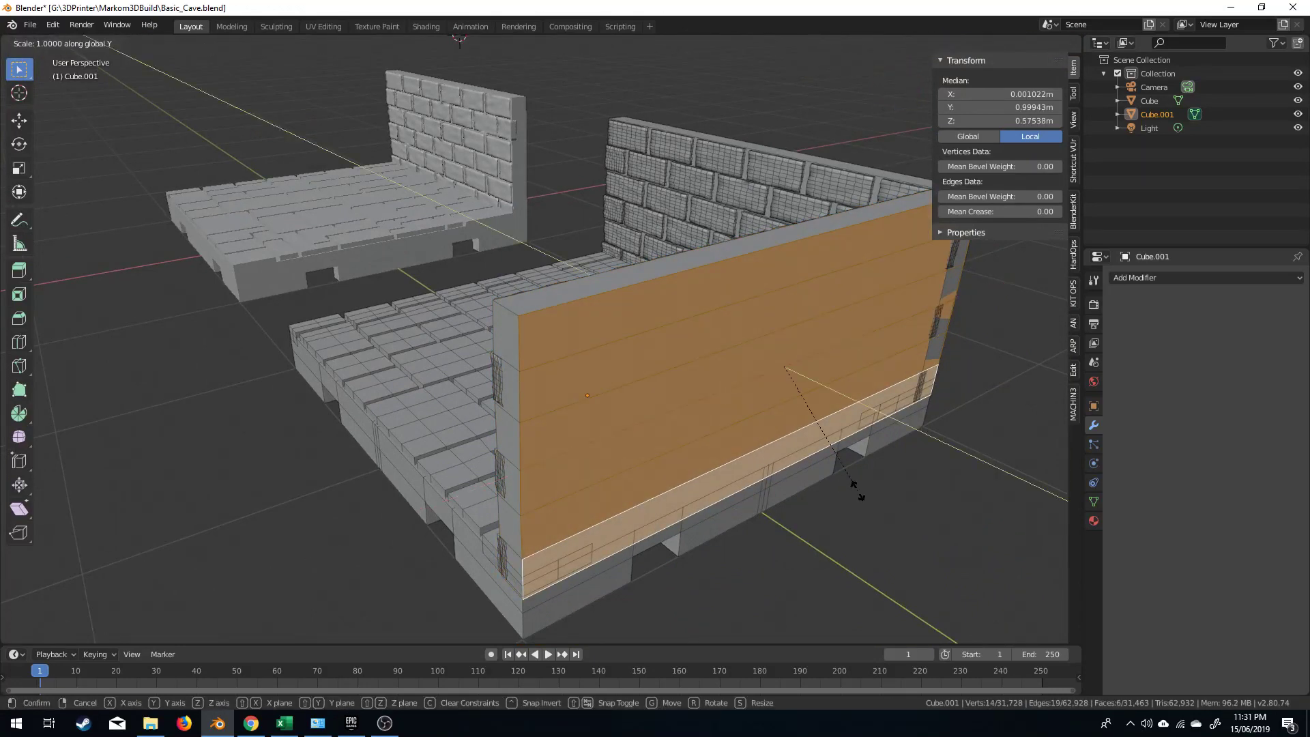
click(858, 491)
Select the outer back faces of the original wall on the corner tile and flatten them by scaling to 0 along X
middle_drag(702, 520, 601, 457)
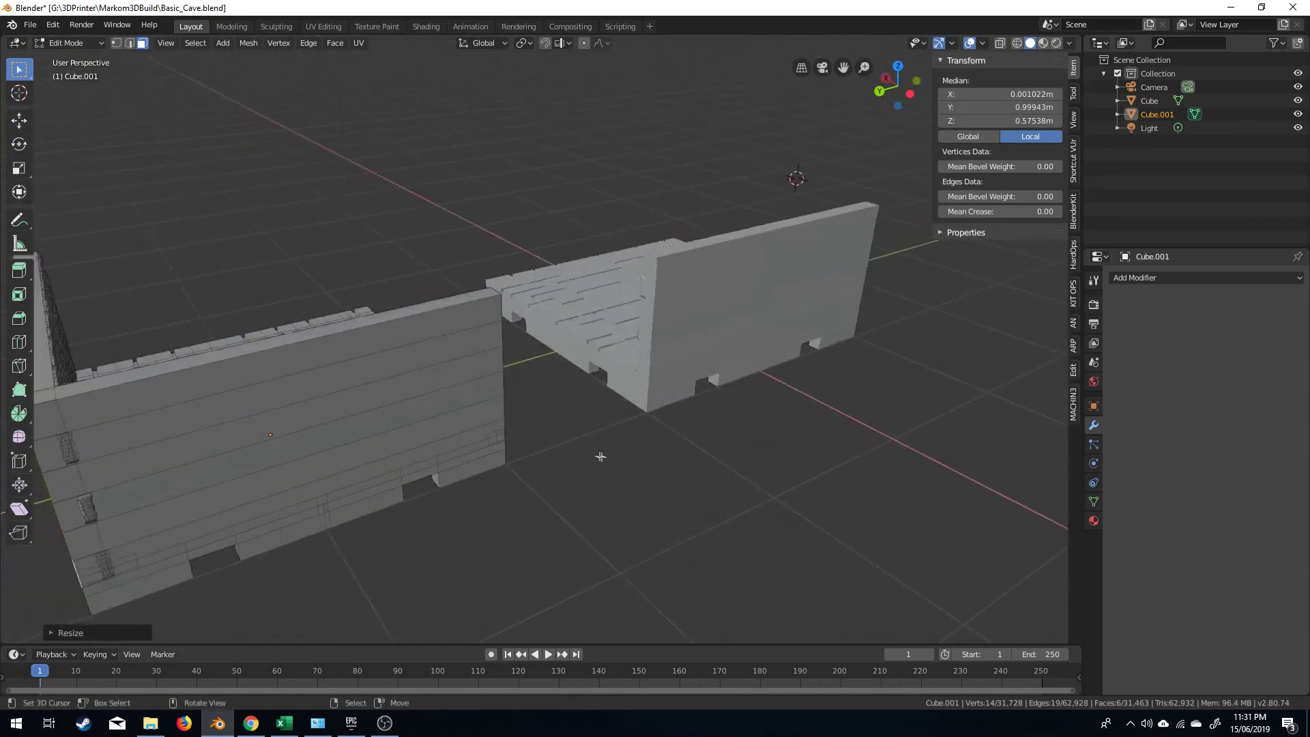
right_click(374, 464)
shift+right_click(370, 446)
shift+right_click(364, 416)
shift+right_click(366, 394)
shift+right_click(369, 369)
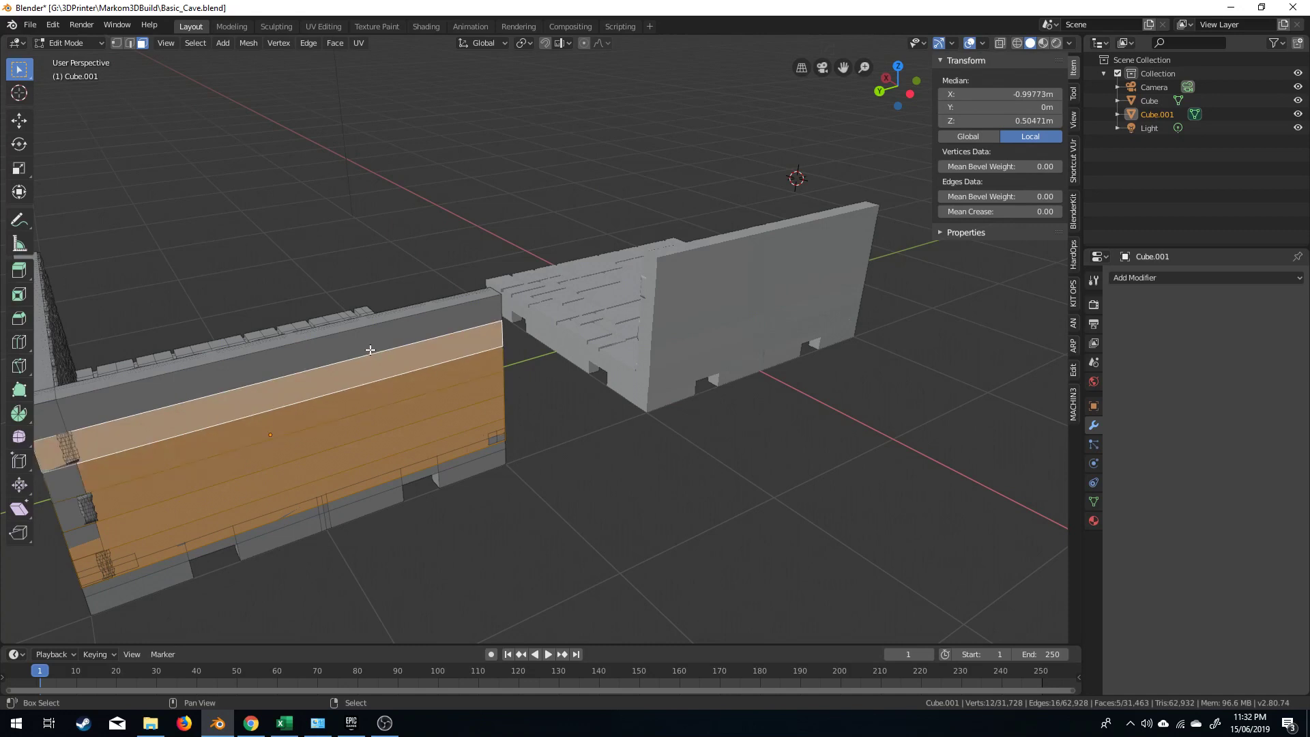
shift+right_click(371, 344)
key(s)
text(x)
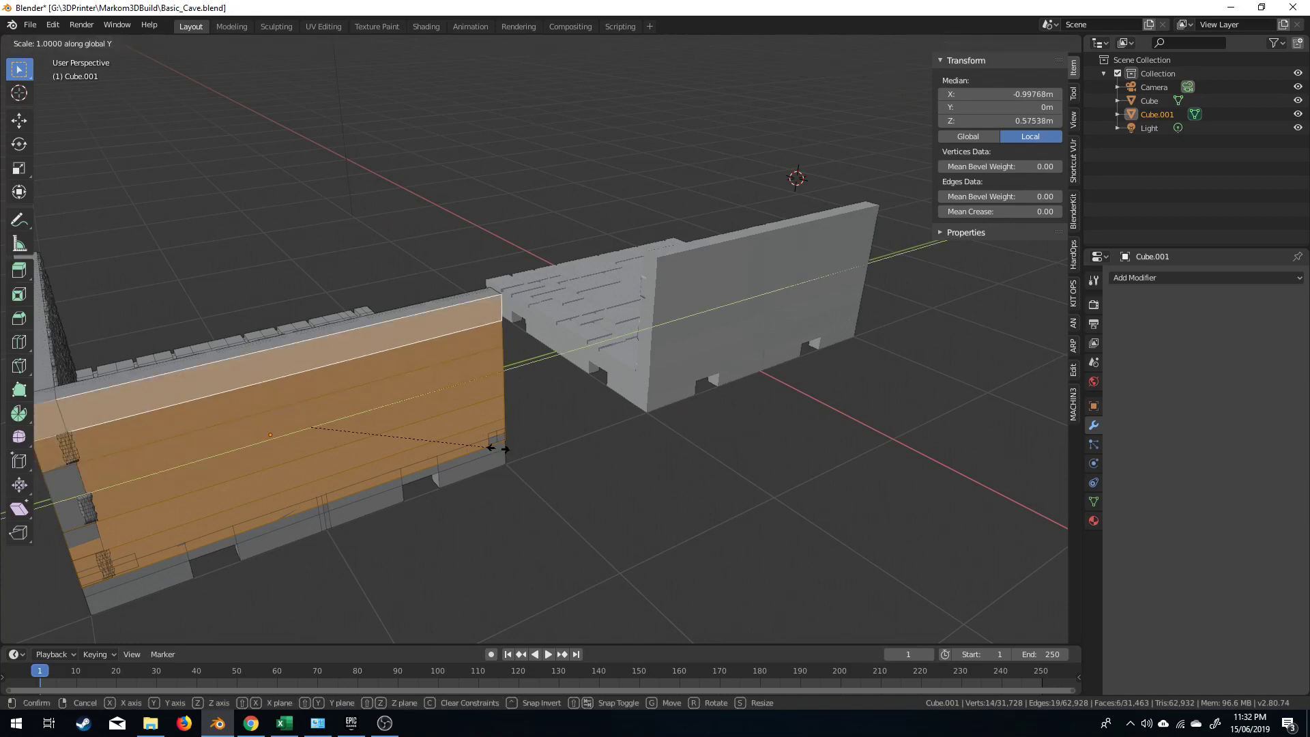
text(0)
key(Return)
Check the corner tile's outer walls for protruding bricks in Object Mode and reopen the corner tile in Edit Mode
key(Tab)
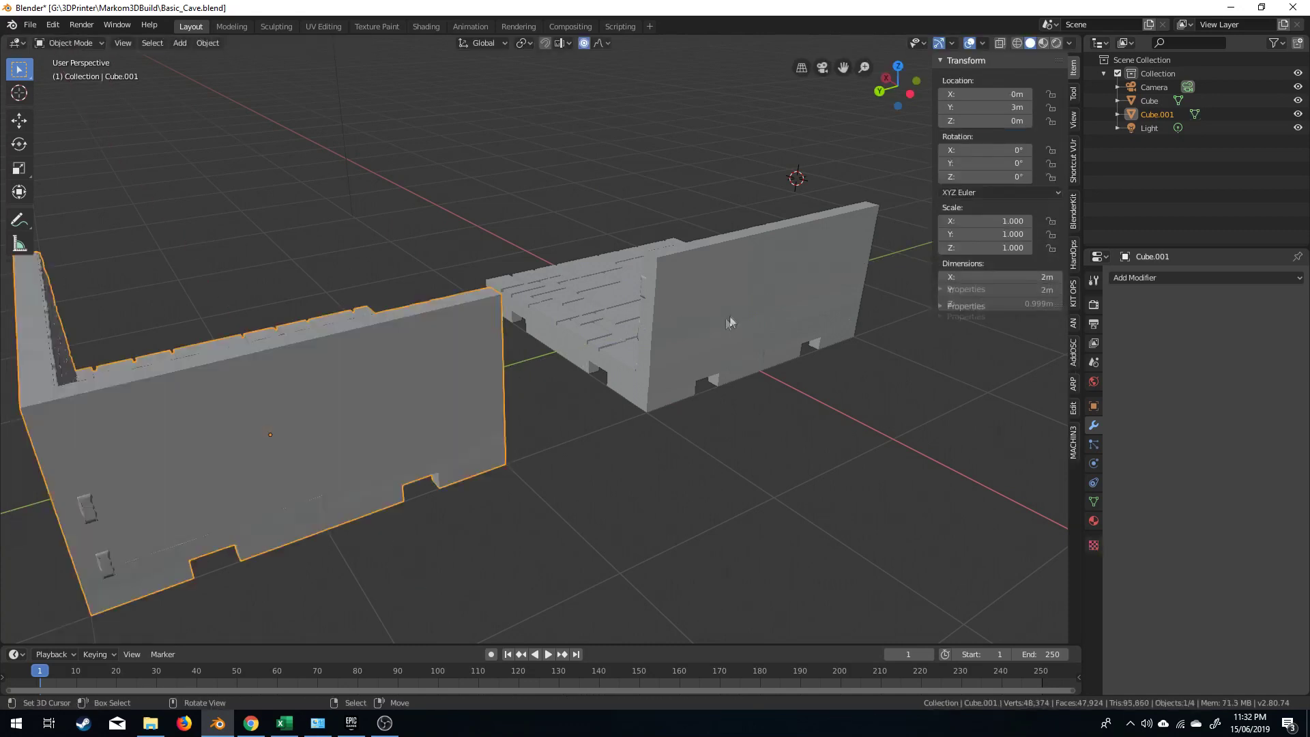
right_click(731, 322)
key(Tab)
key(Tab)
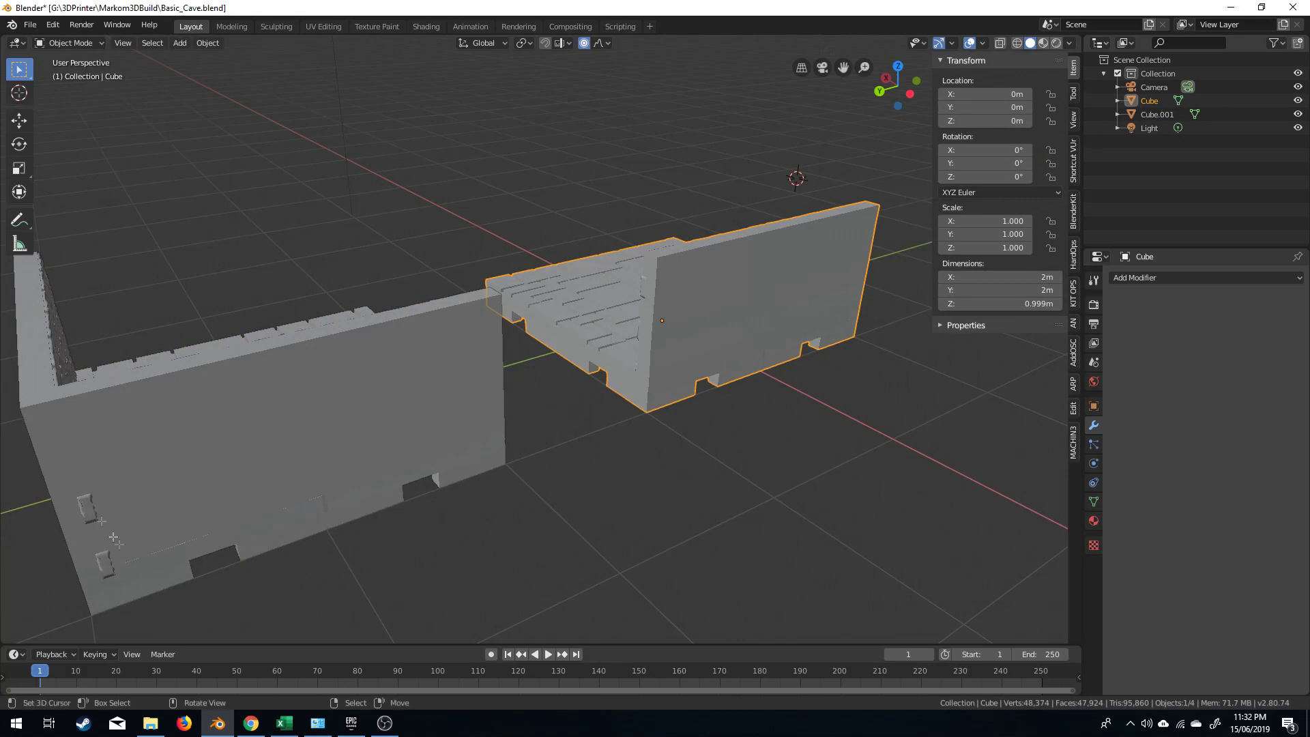
key(Tab)
shift+middle_drag(119, 543, 459, 379)
scroll(459, 375, up, 5)
key(Tab)
right_click(453, 207)
key(Tab)
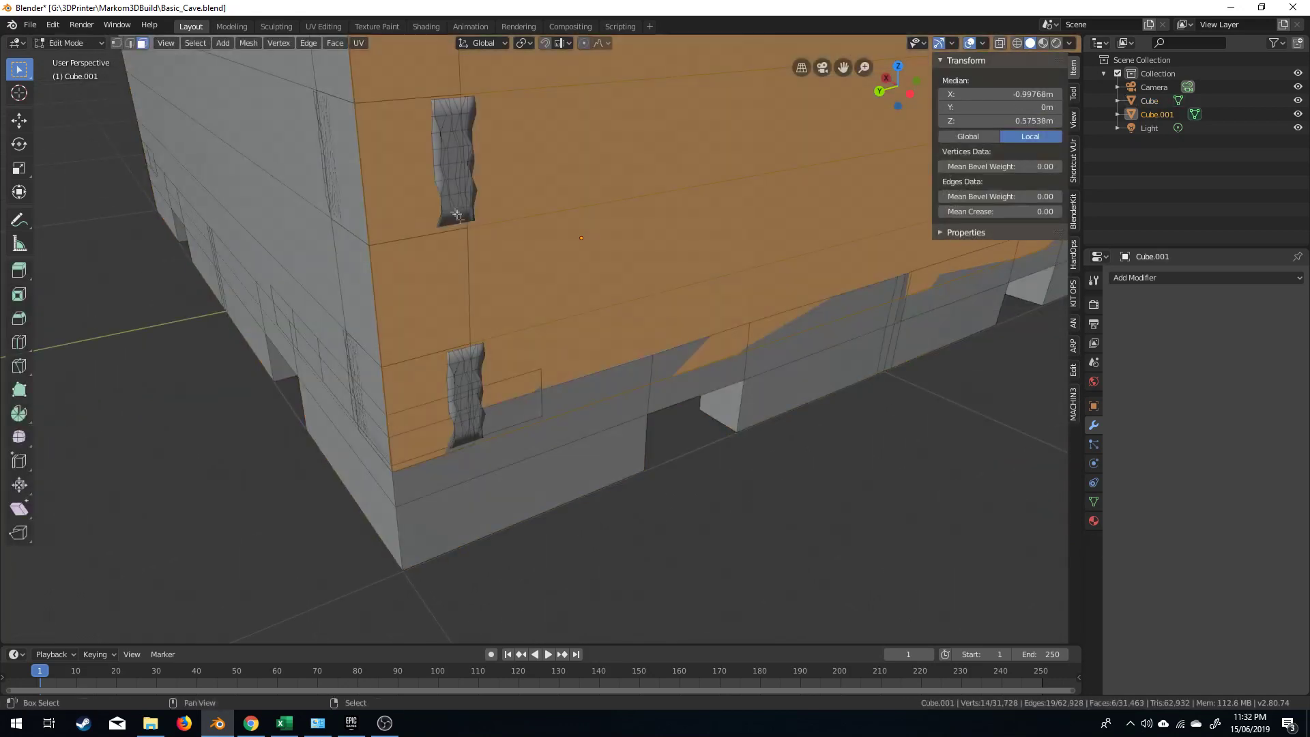
Select the two bricks protruding through the original wall's outer face with their linked geometry and move them about 0.0016 m inward along X
shift+middle_drag(456, 215, 547, 432)
scroll(547, 432, up, 2)
right_click(545, 541)
scroll(555, 573, down, 1)
shift+middle_drag(555, 573, 515, 353)
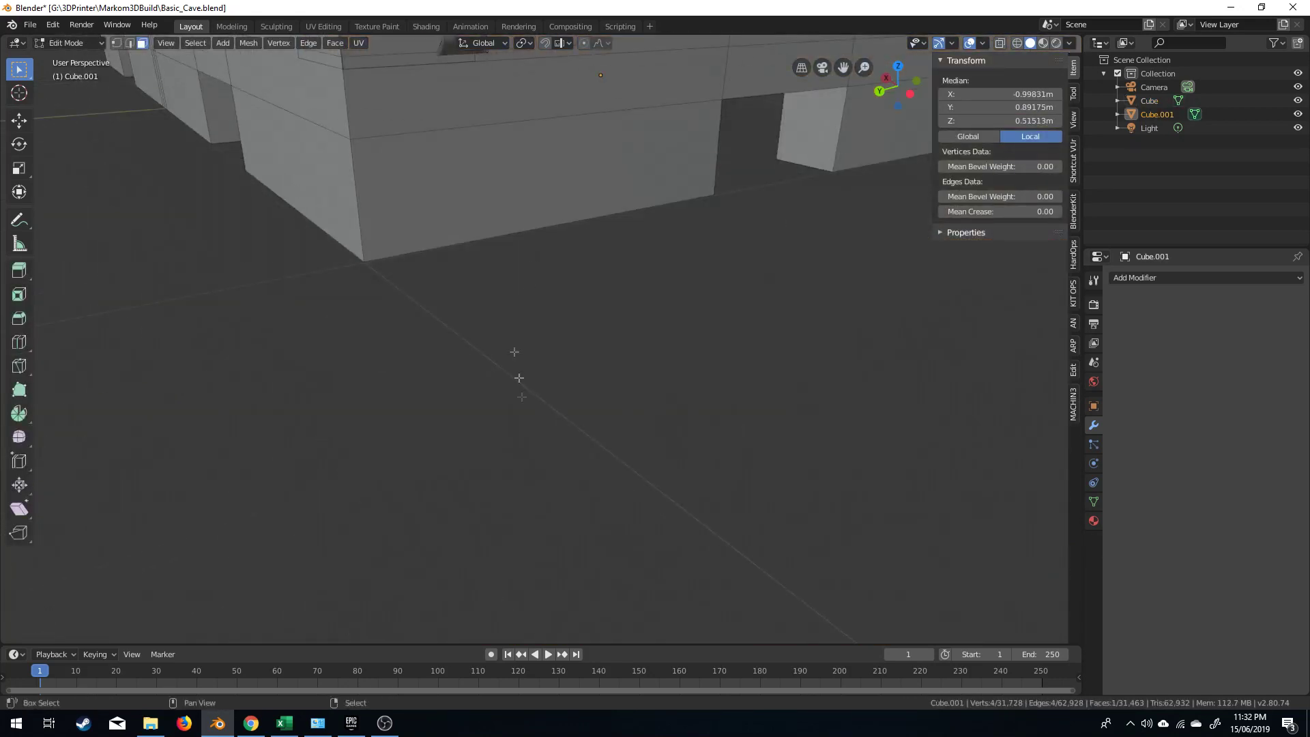
shift+middle_drag(489, 158, 503, 284)
right_click(481, 316)
key(ctrl+l)
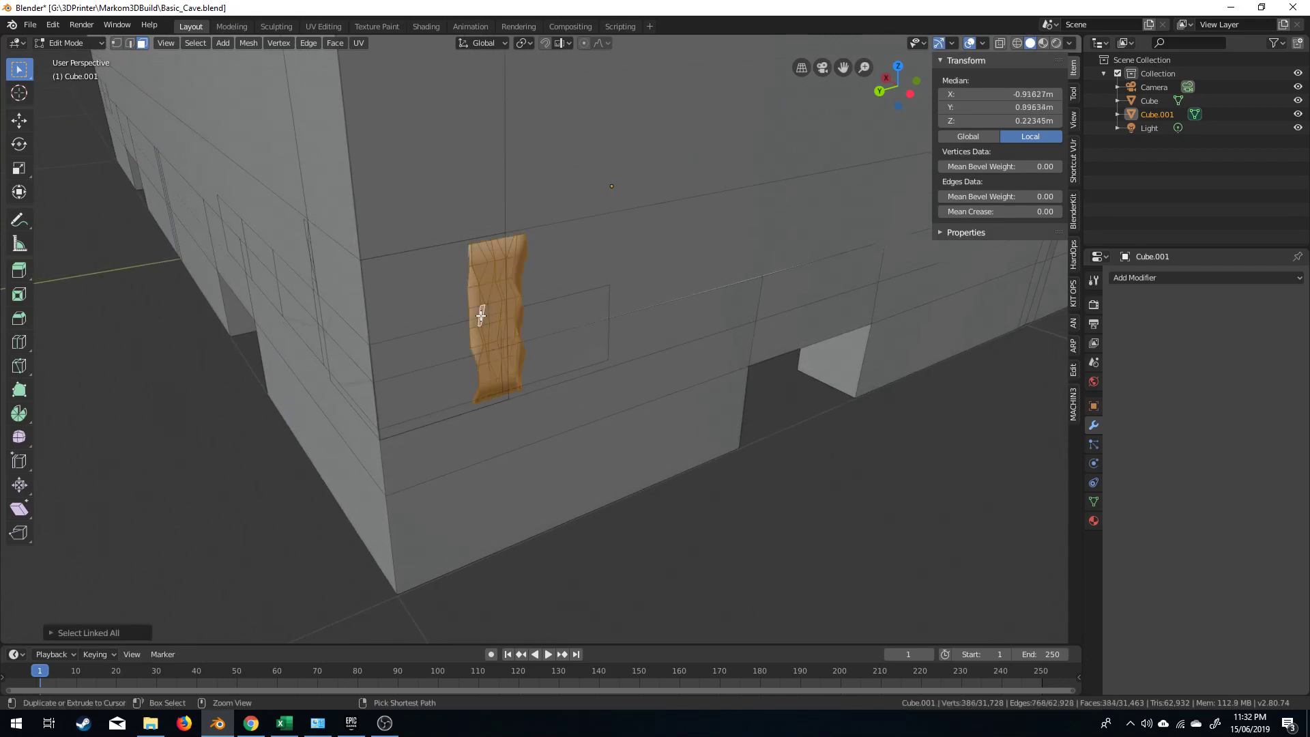
scroll(482, 328, down, 4)
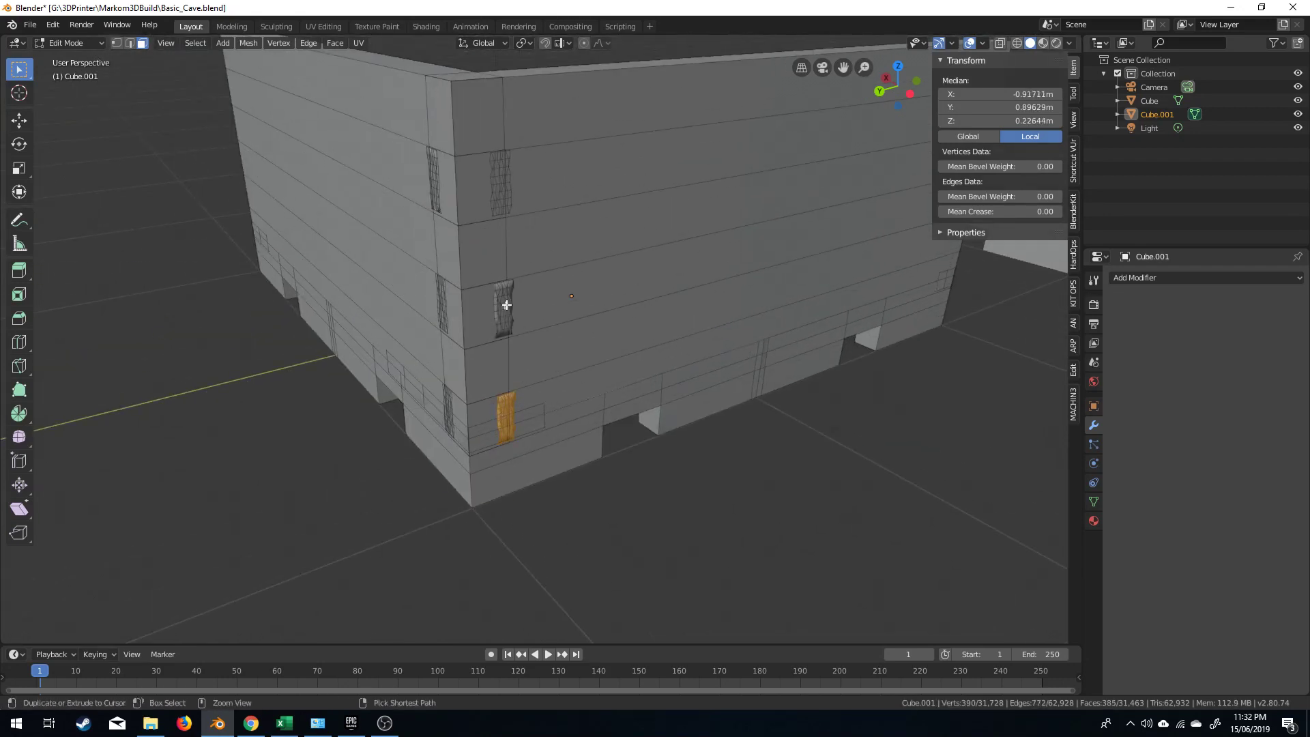
shift+click(505, 307)
key(ctrl+l)
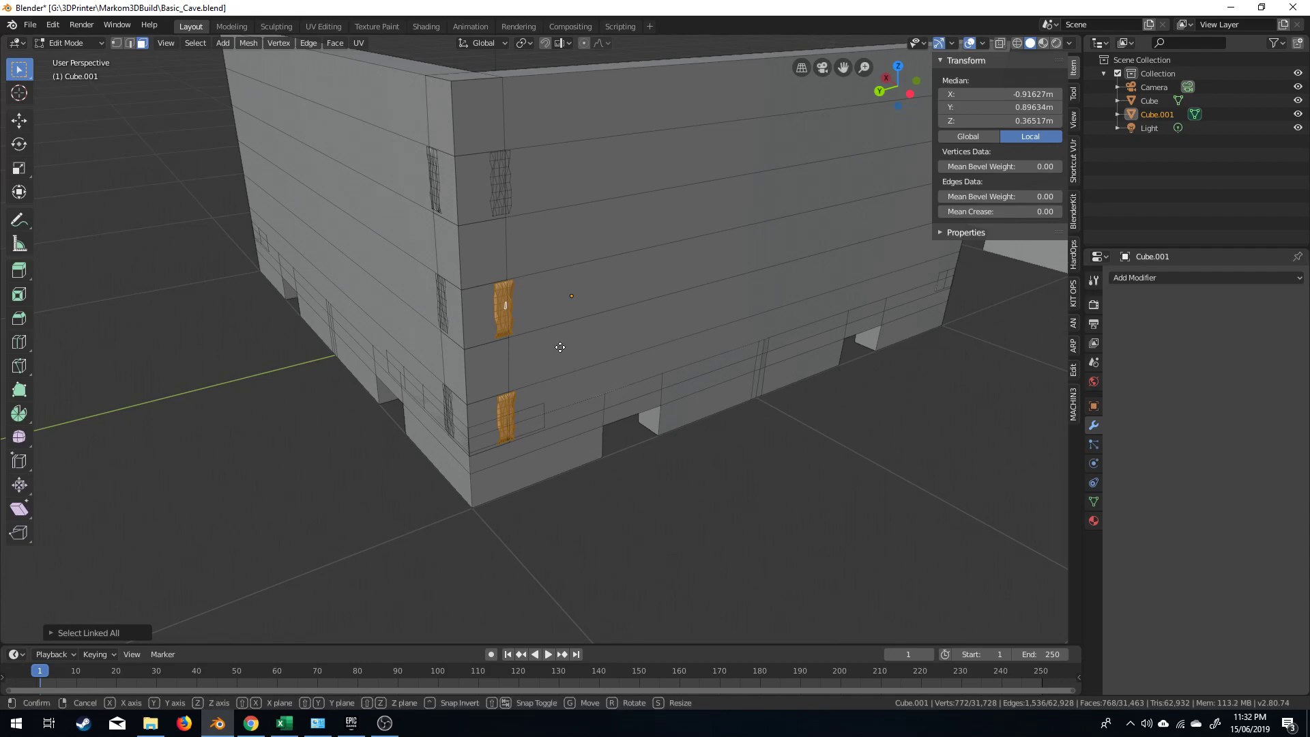
key(g)
key(x)
key(Escape)
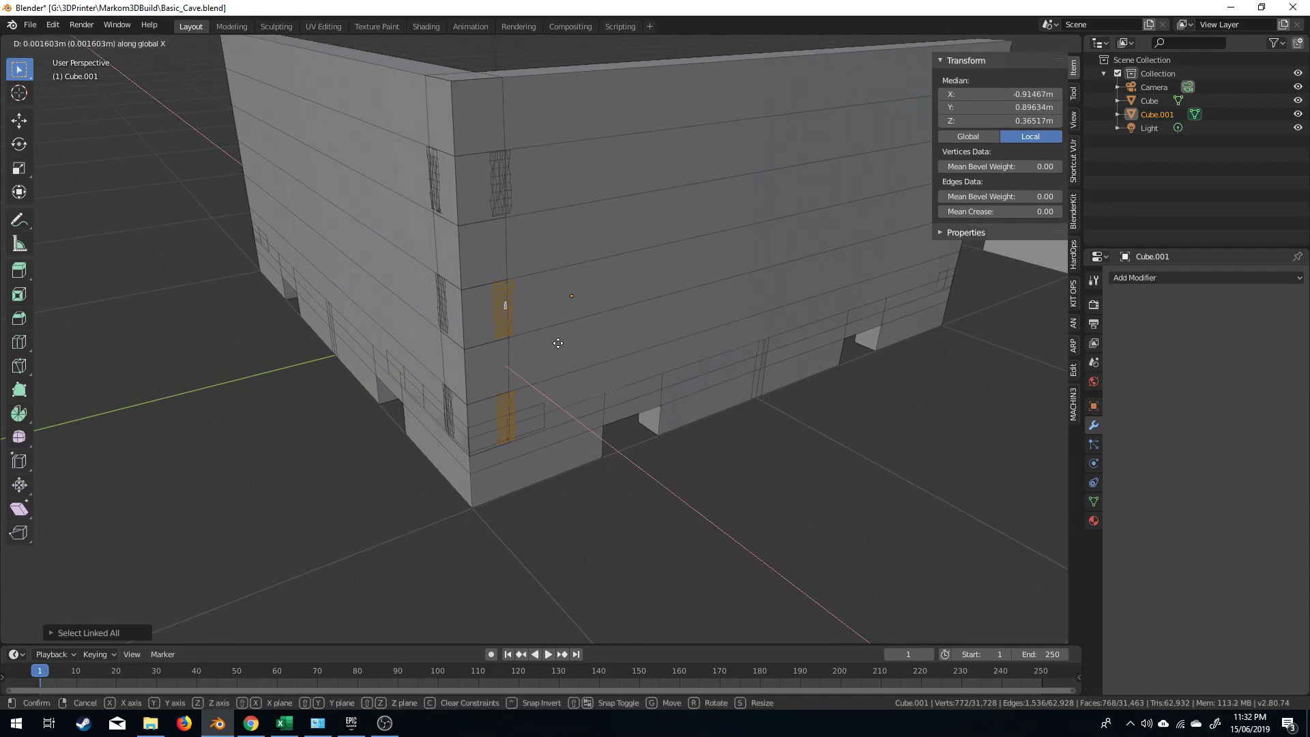
Return to Object Mode and inspect the corner tile from outside and inside, next to the single-wall tile
key(Tab)
scroll(542, 383, down, 3)
middle_drag(542, 383, 573, 375)
scroll(573, 375, up, 3)
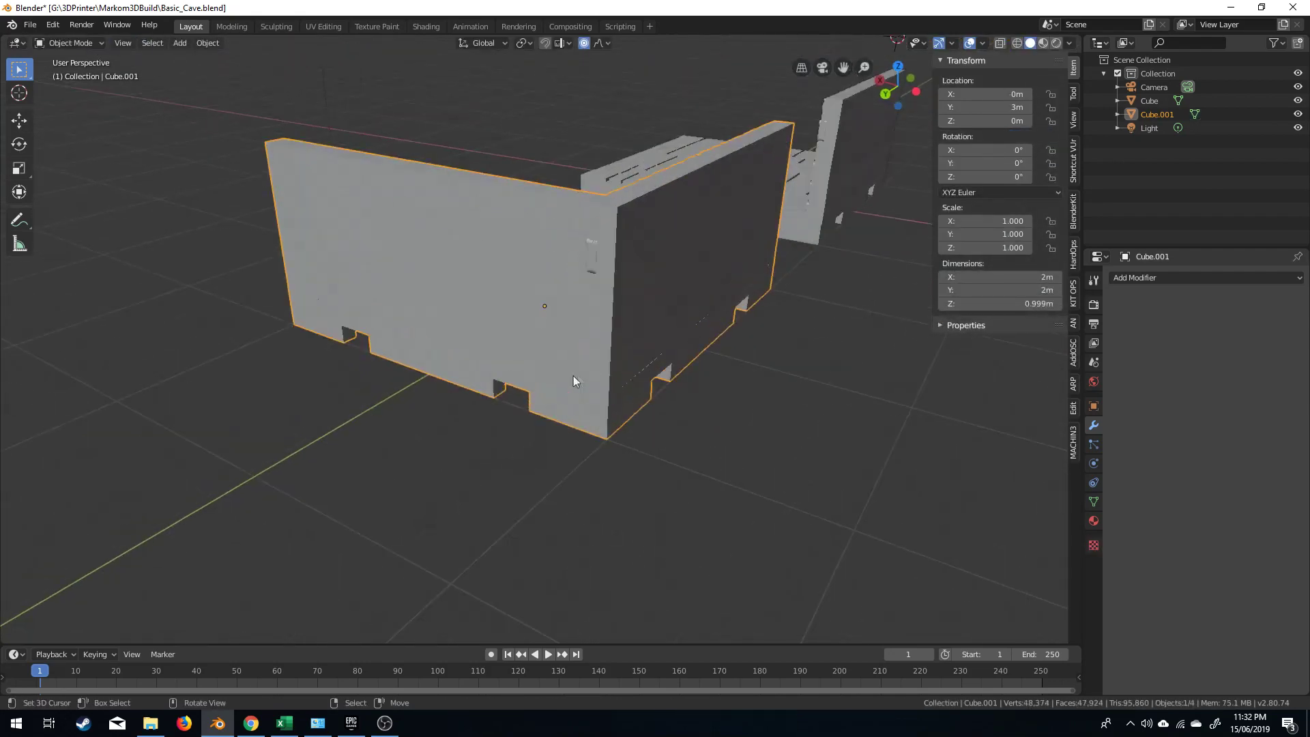
middle_drag(457, 365, 597, 406)
shift+middle_drag(775, 457, 471, 372)
middle_drag(471, 372, 556, 398)
shift+middle_drag(557, 397, 734, 447)
scroll(717, 424, down, 4)
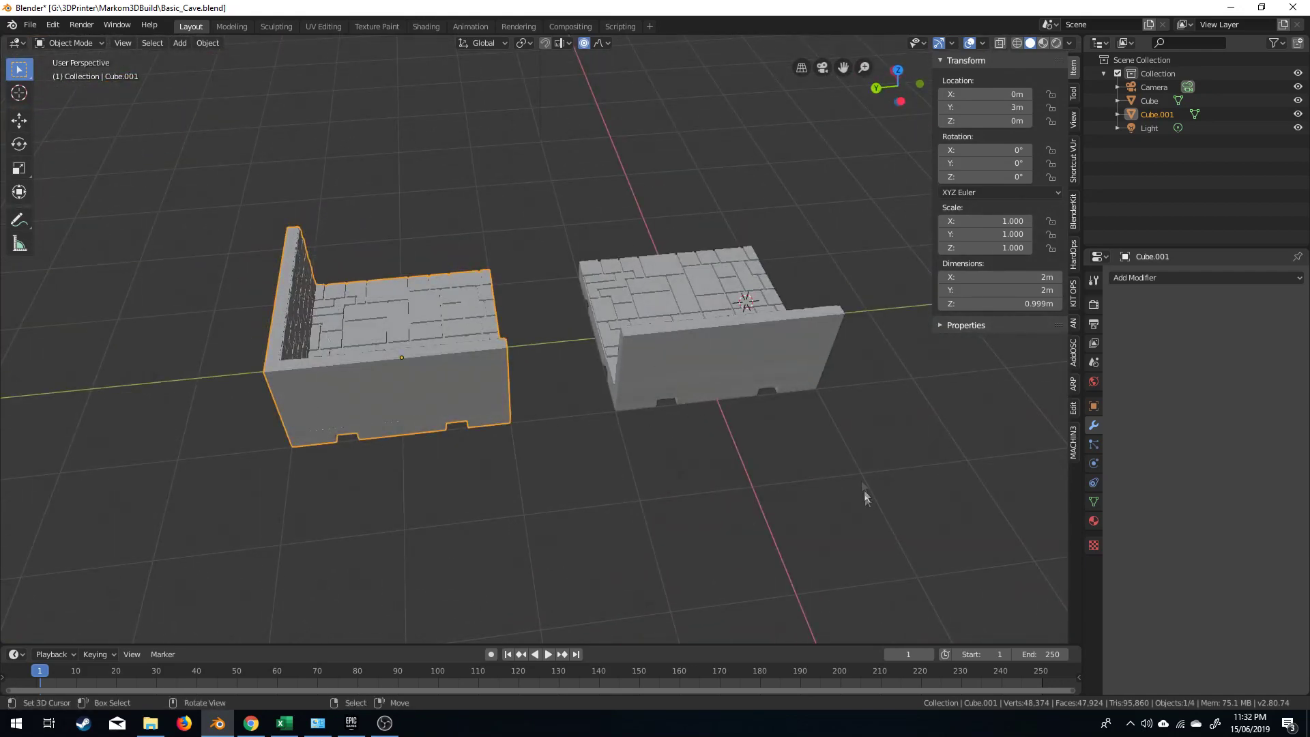
middle_drag(865, 496, 610, 499)
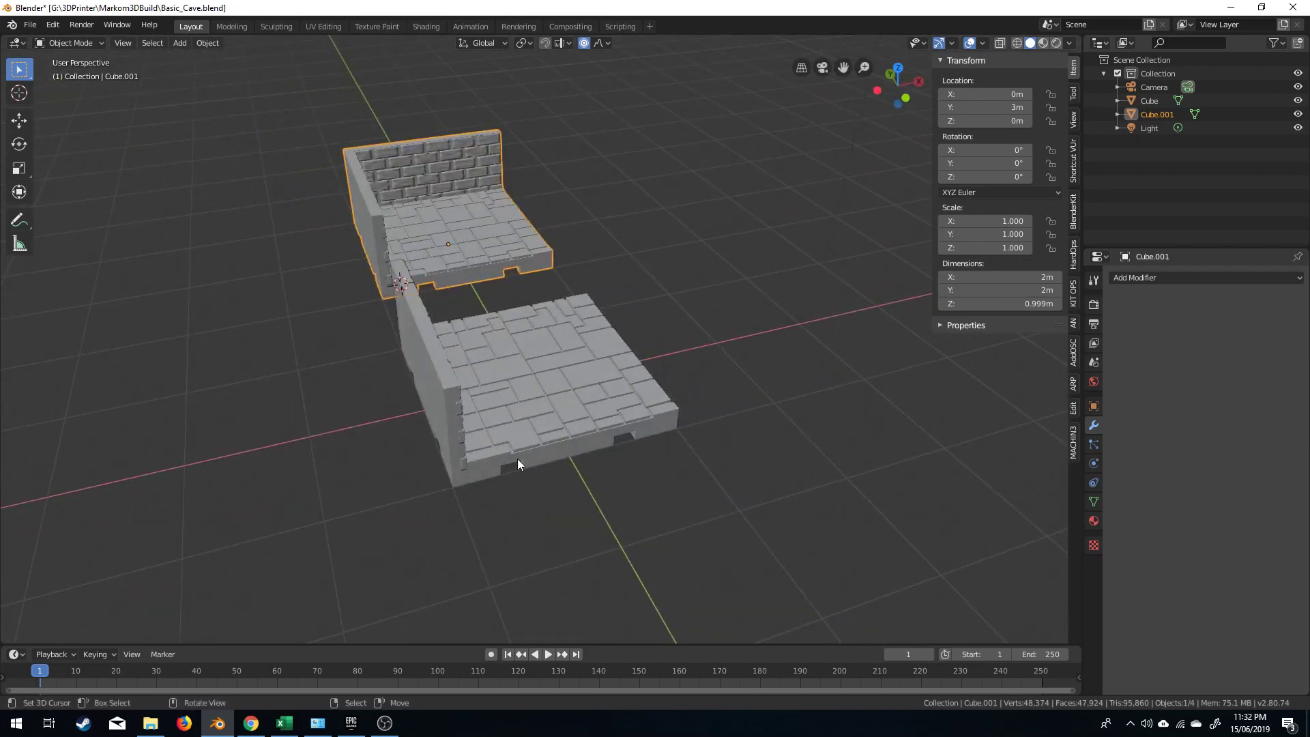
key(Tab)
middle_drag(518, 464, 369, 427)
middle_drag(458, 322, 402, 375)
key(Tab)
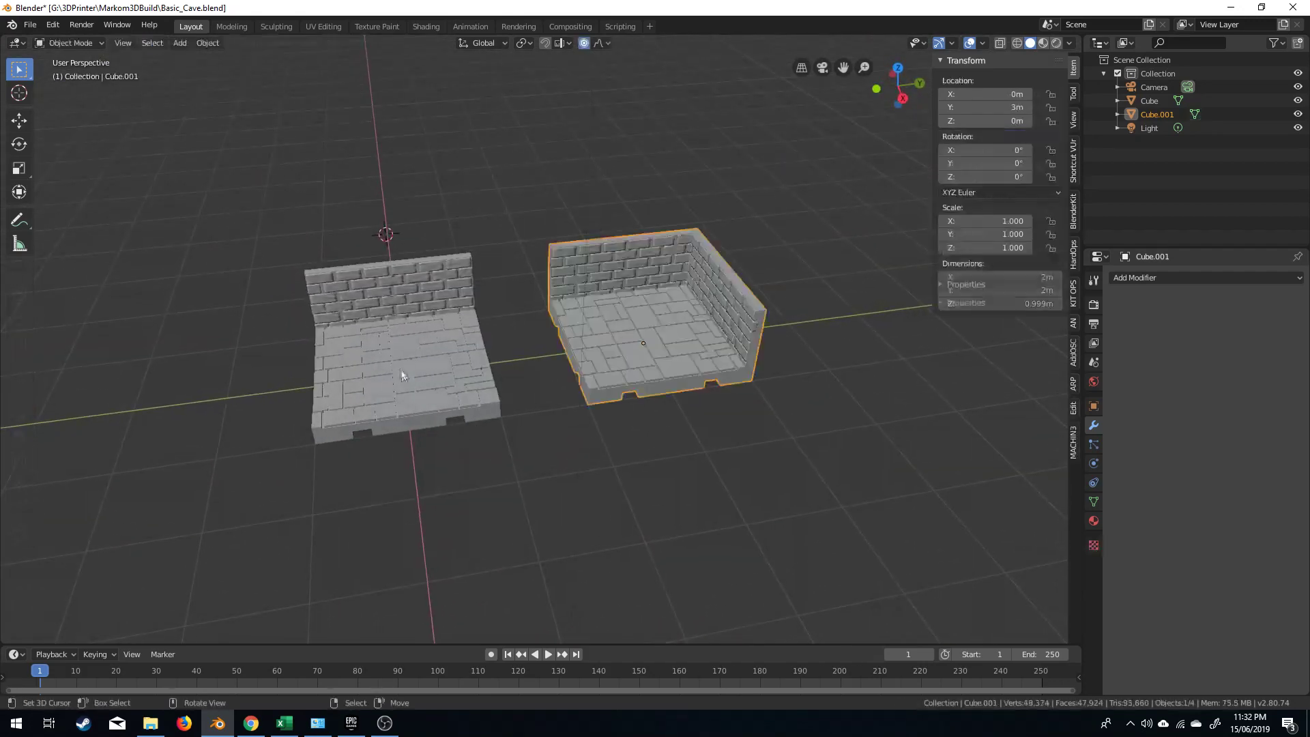
Duplicate the single-wall tile and place the copy about 4 m along negative Y, away from the corner tile
click(402, 374)
key(shift+d)
key(y)
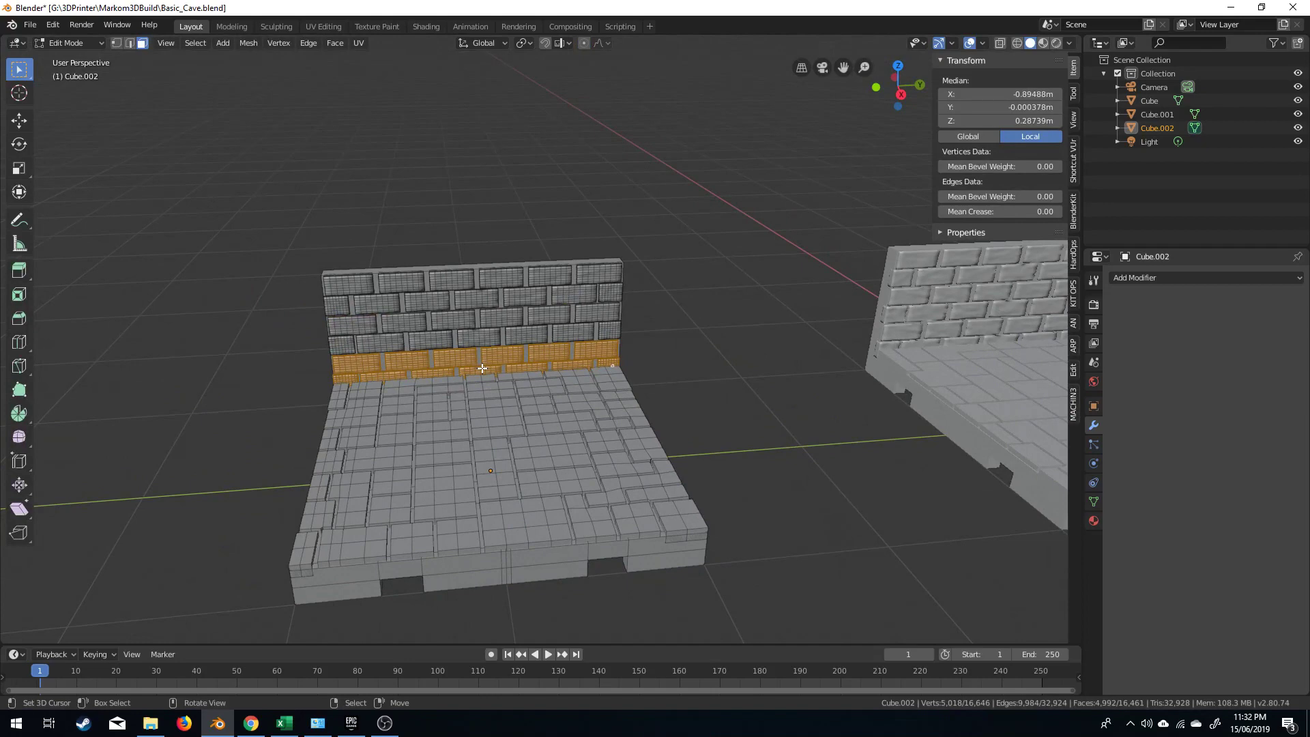
Add a centred vertical loop cut through the new copy's wall backing and bevel it with a width of 0.5 m
key(KP_3)
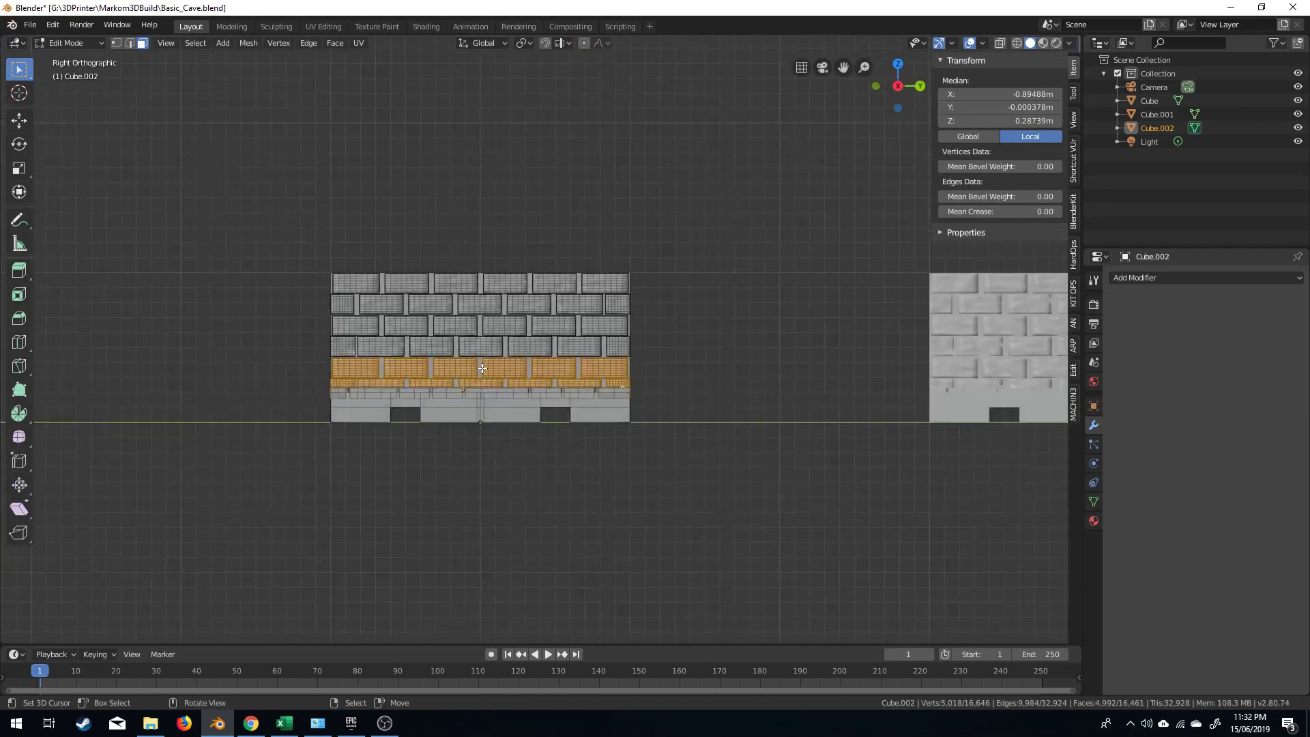
scroll(483, 369, up, 4)
key(ctrl+r)
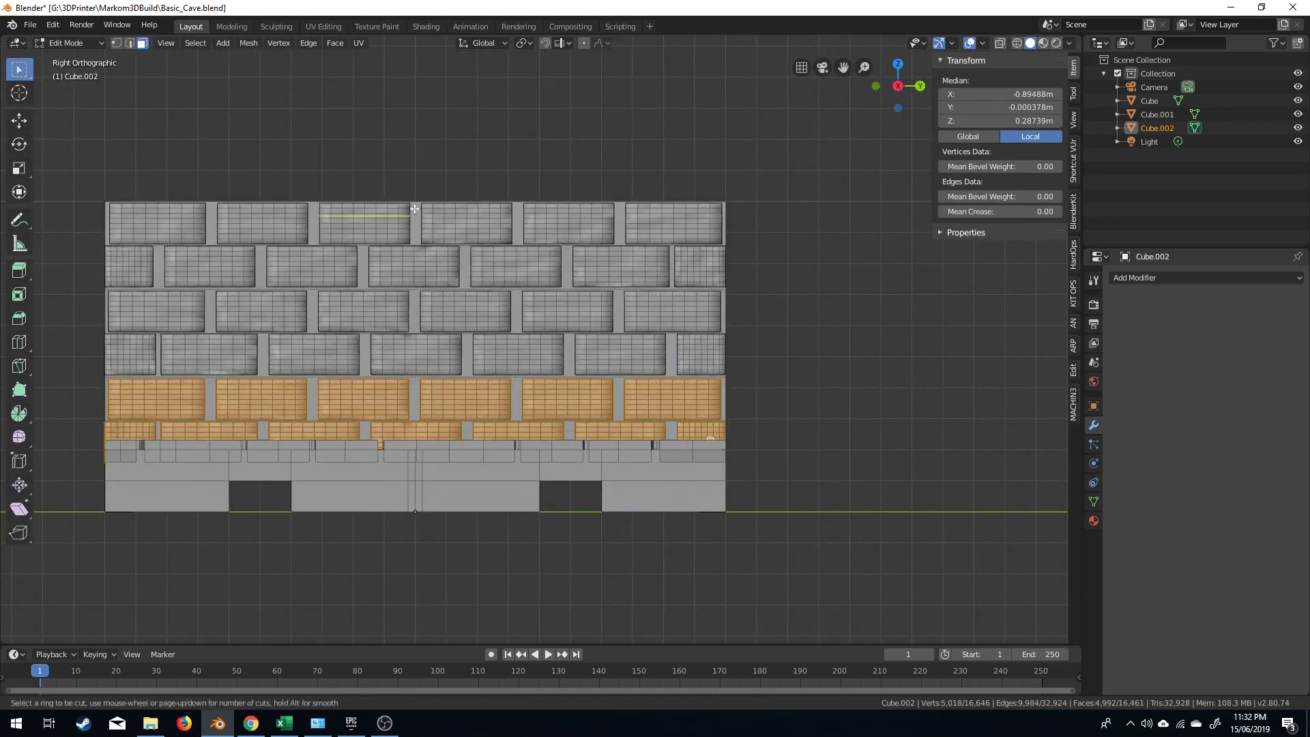
click(414, 197)
right_click(414, 197)
key(ctrl+b)
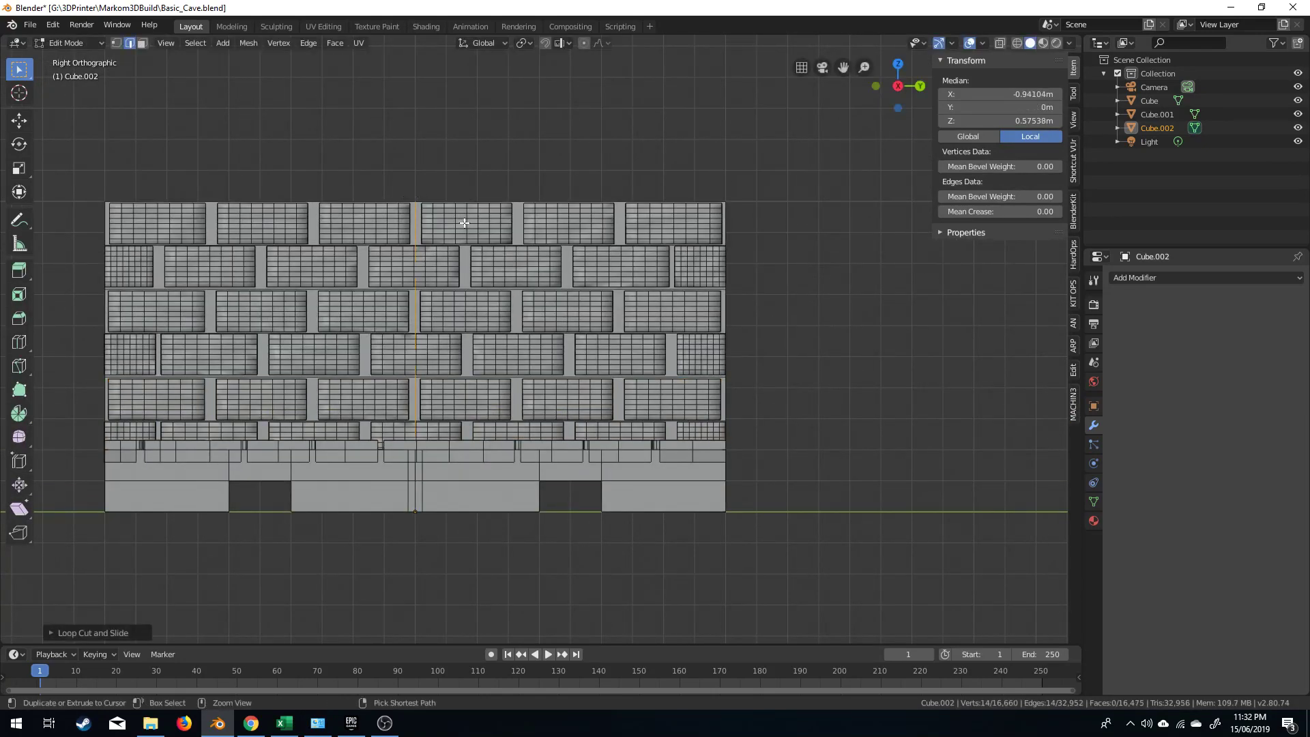
click(554, 92)
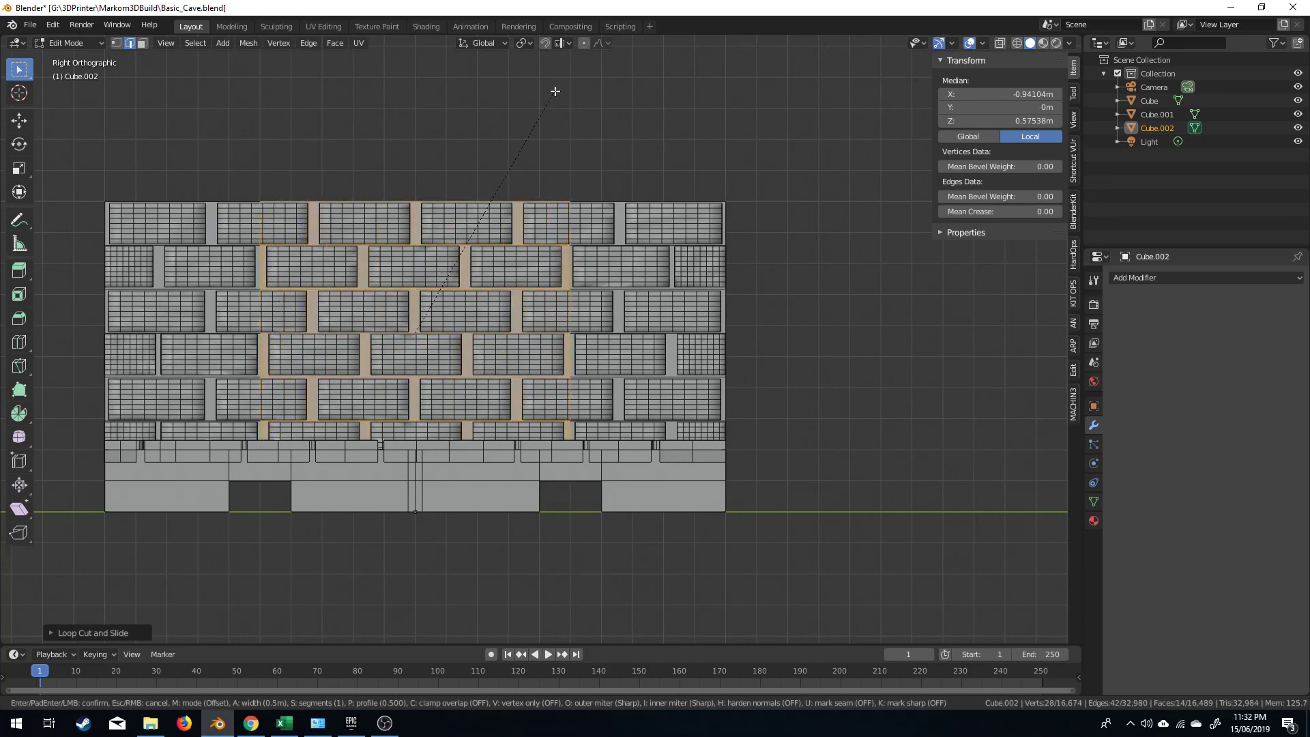
Delete the faces of the beveled middle section of the wall backing
middle_drag(477, 190, 411, 236)
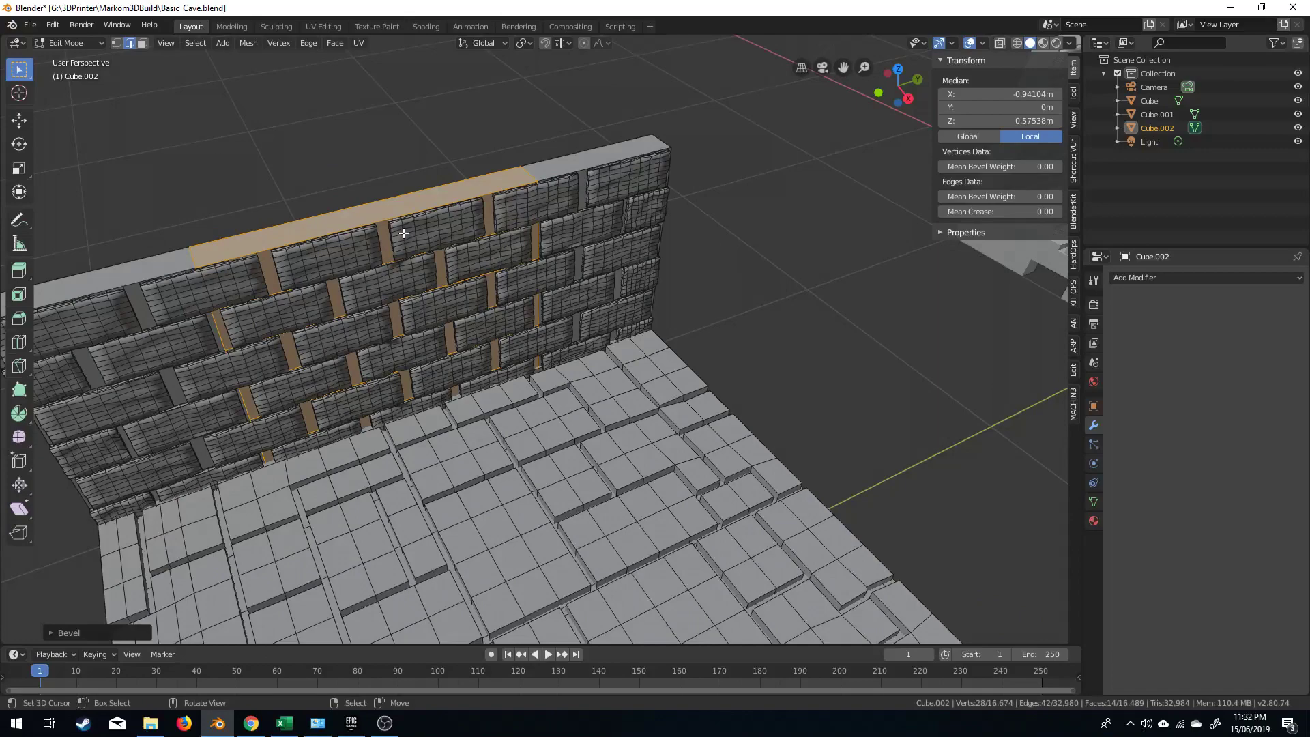
key(x)
click(404, 232)
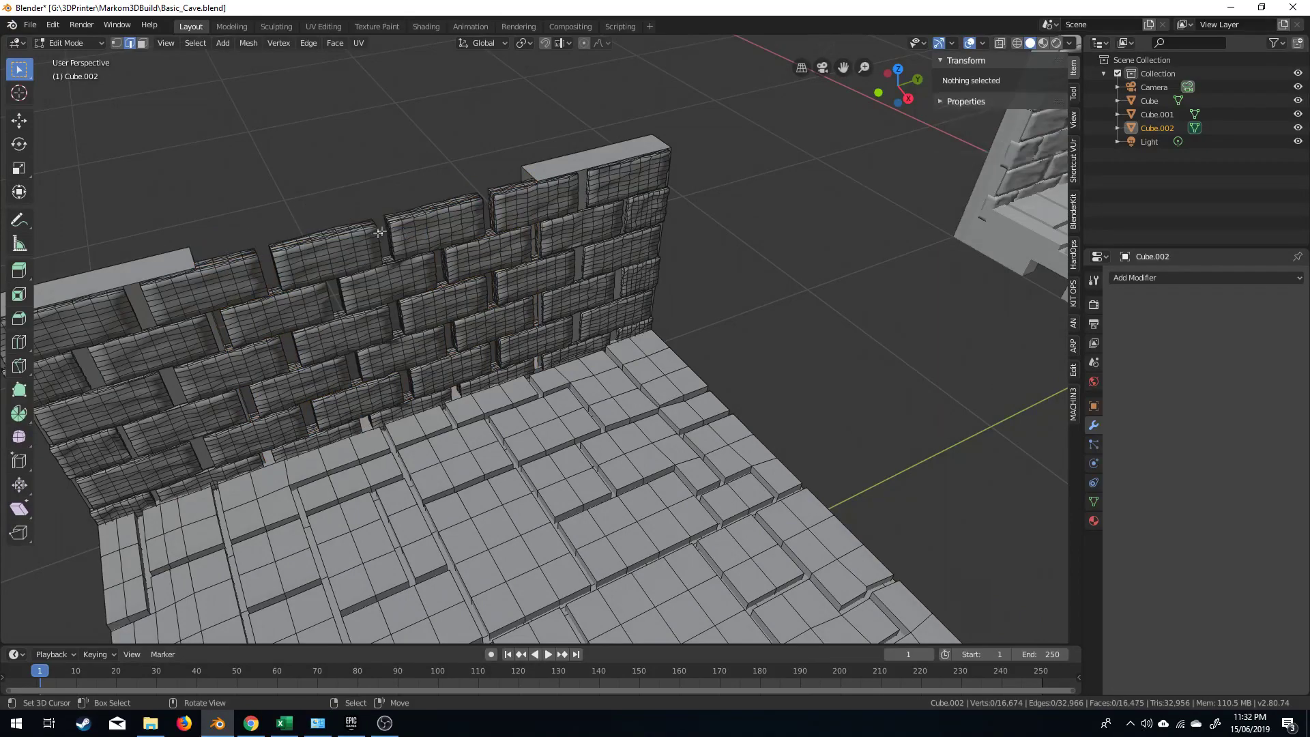
Select the open edge loops on both sides of the gap in the wall backing and fill them with faces
middle_drag(403, 232, 379, 273)
alt+right_click(420, 260)
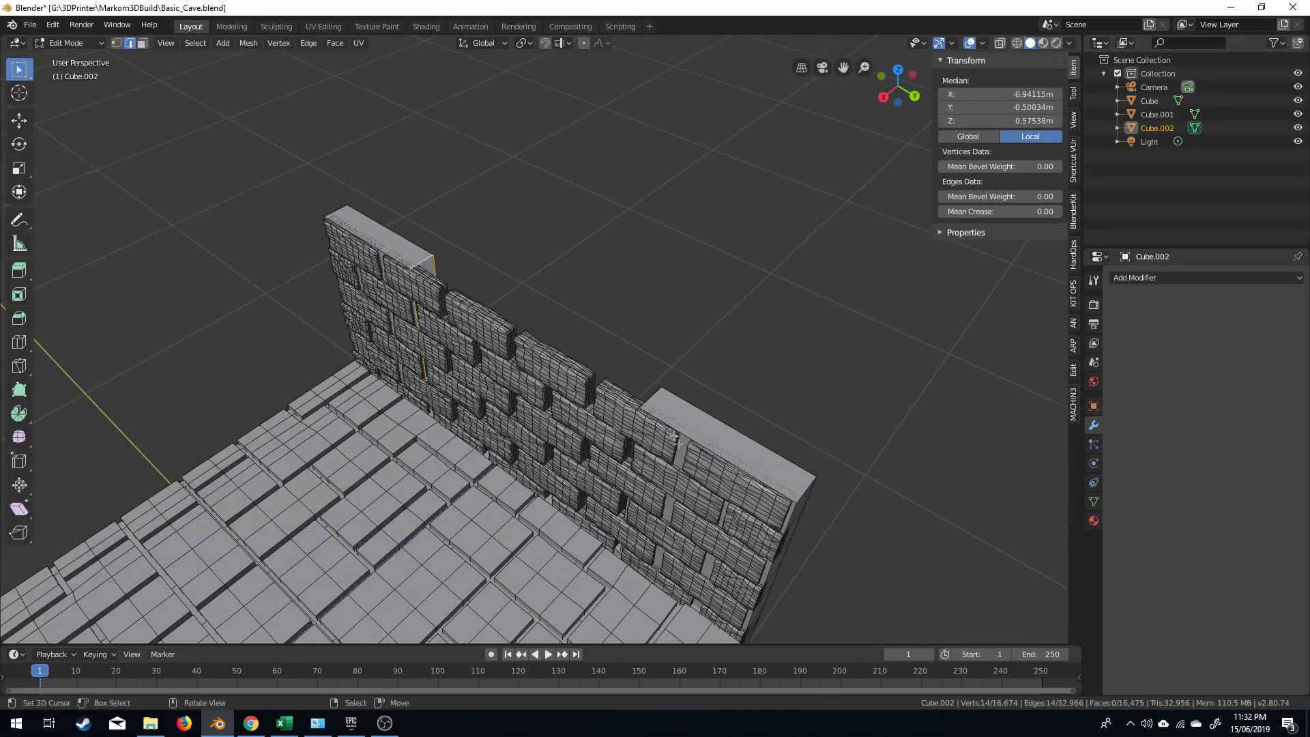
key(f)
middle_drag(606, 389, 654, 286)
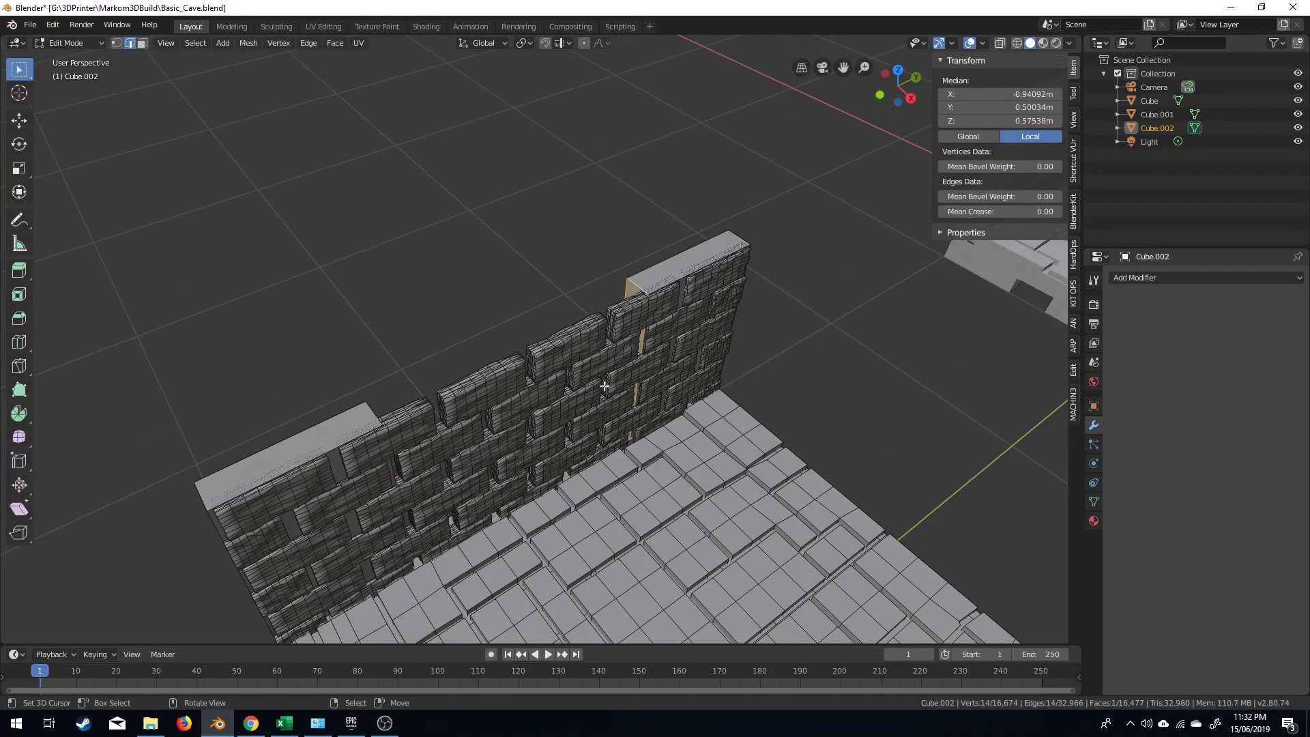
Select the linked bricks spanning the gap in the wall and delete their vertices
middle_drag(605, 387, 509, 442)
right_click(478, 366)
shift+right_click(583, 353)
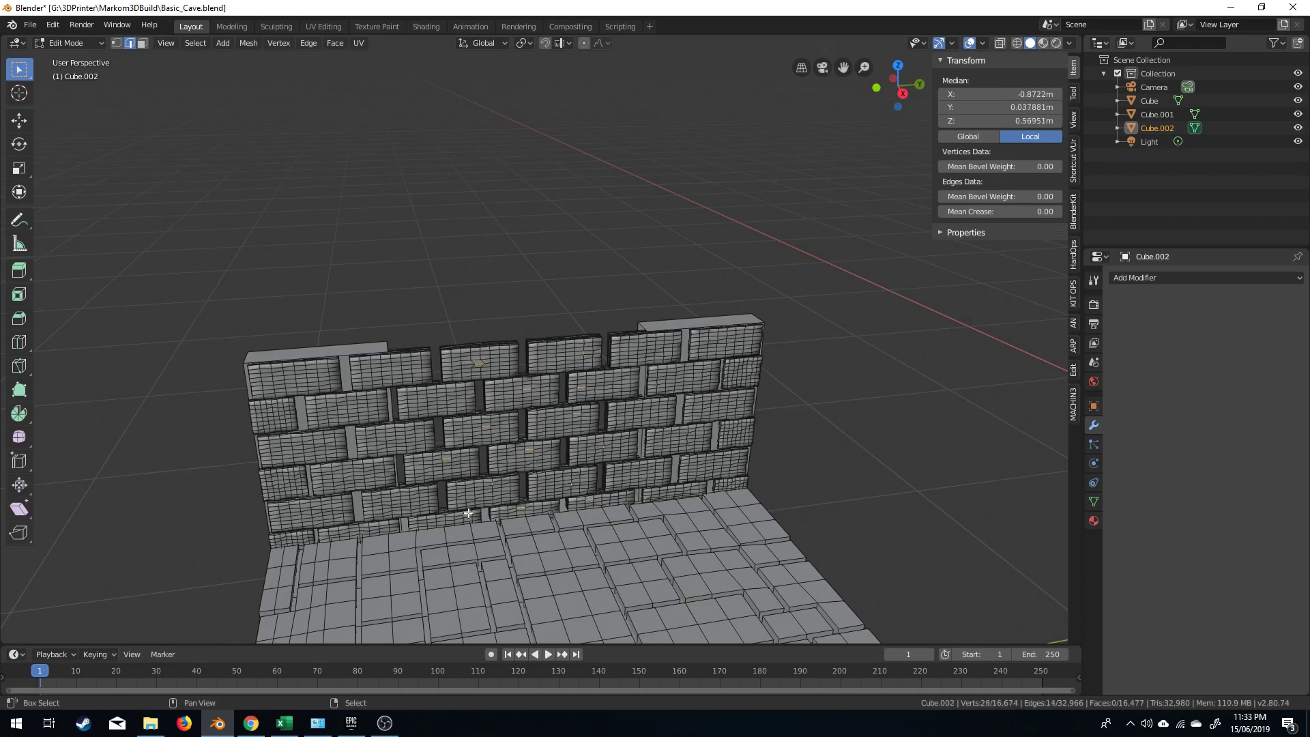
key(ctrl+l)
key(x)
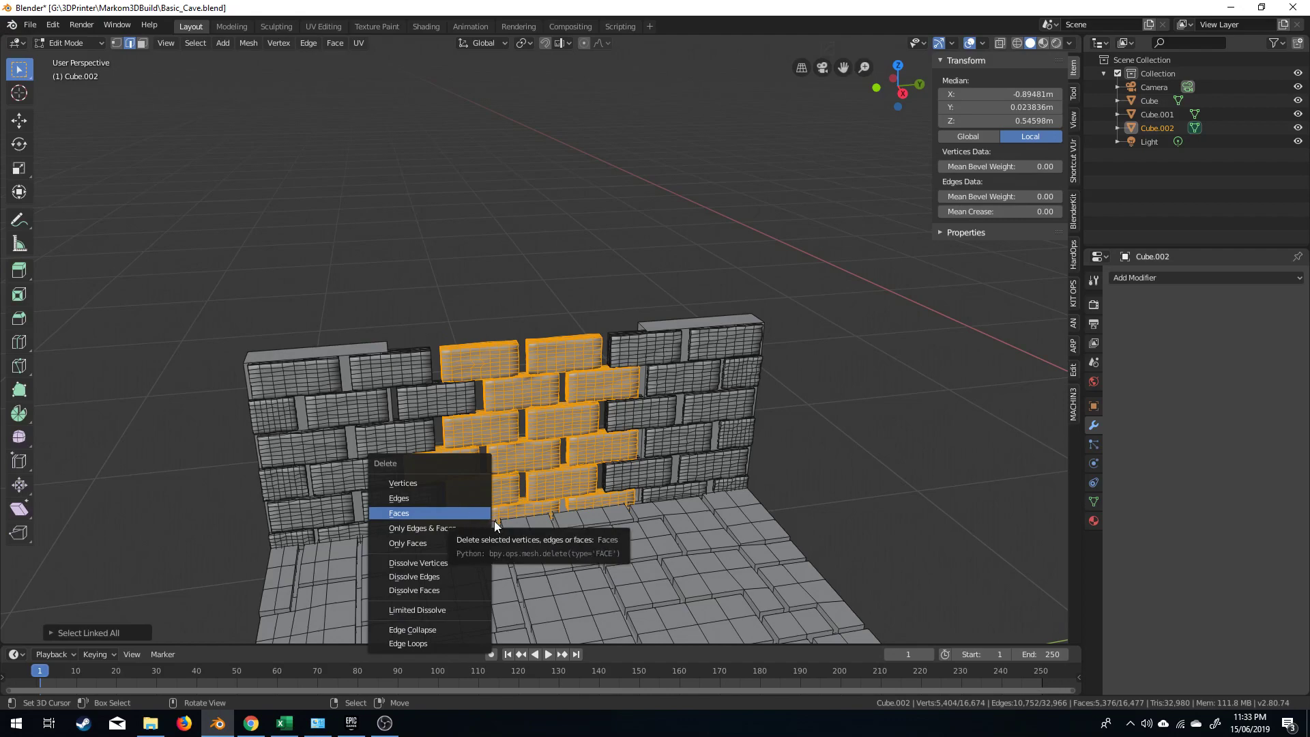
click(412, 484)
Delete the leftover brick jutting into the opening from the second row on the negative Y side
middle_drag(480, 431, 432, 426)
right_click(443, 390)
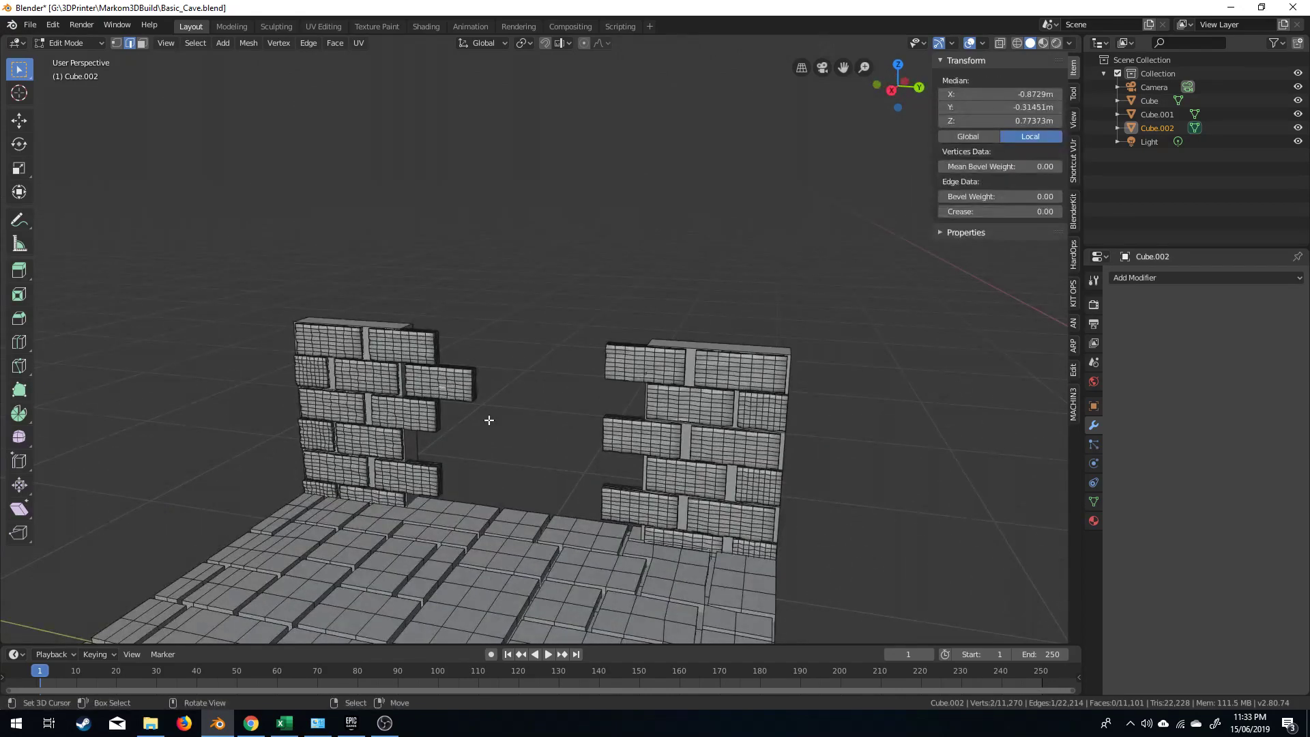
key(ctrl+l)
key(x)
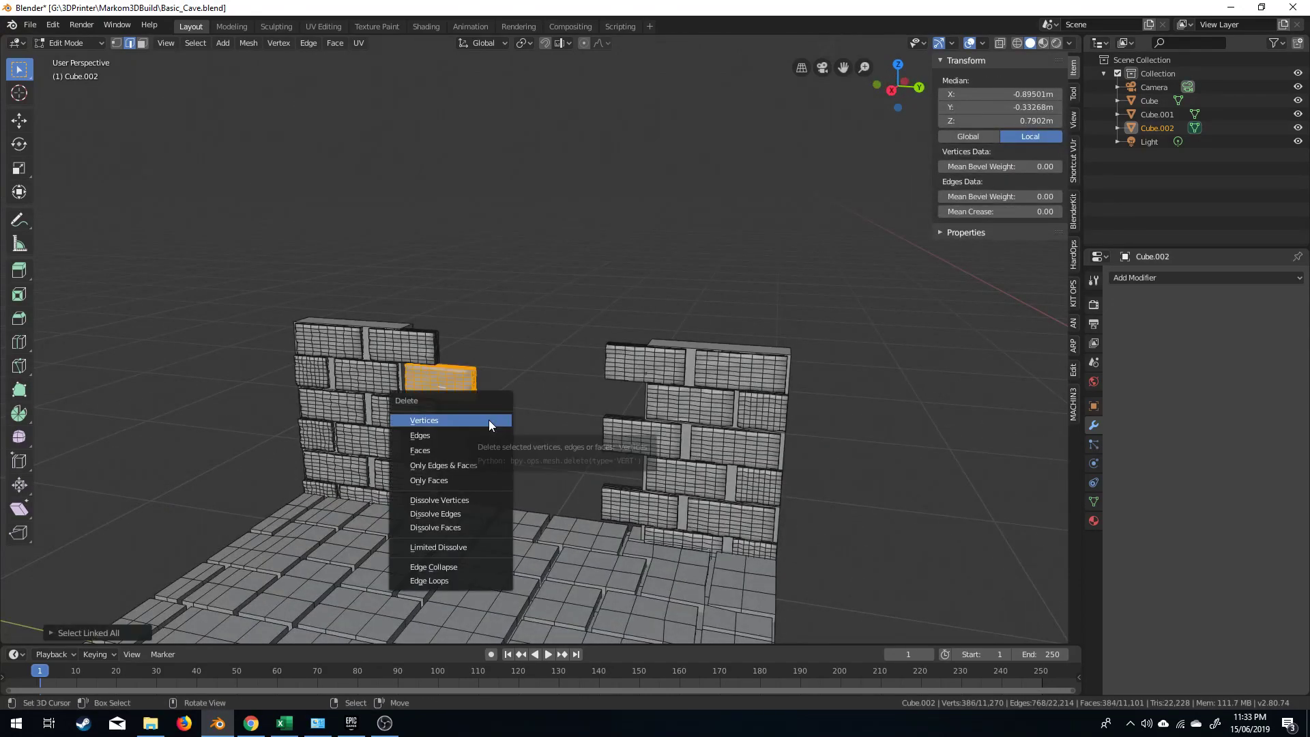
click(489, 419)
In a wireframe right view, select the end faces of the three bricks protruding from the negative Y side and enable proportional editing
middle_drag(488, 420, 522, 410)
scroll(518, 412, up, 4)
shift+middle_drag(456, 435, 516, 383)
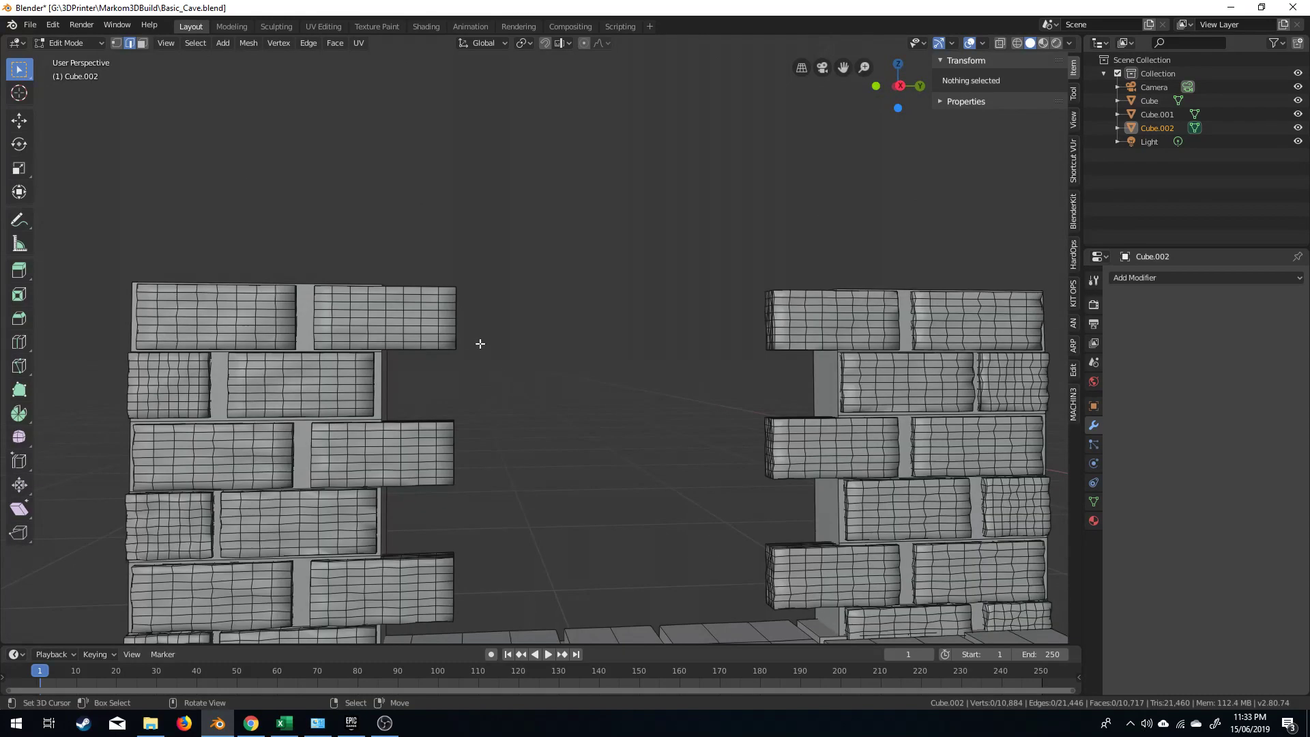
key(3)
middle_drag(372, 309, 397, 314)
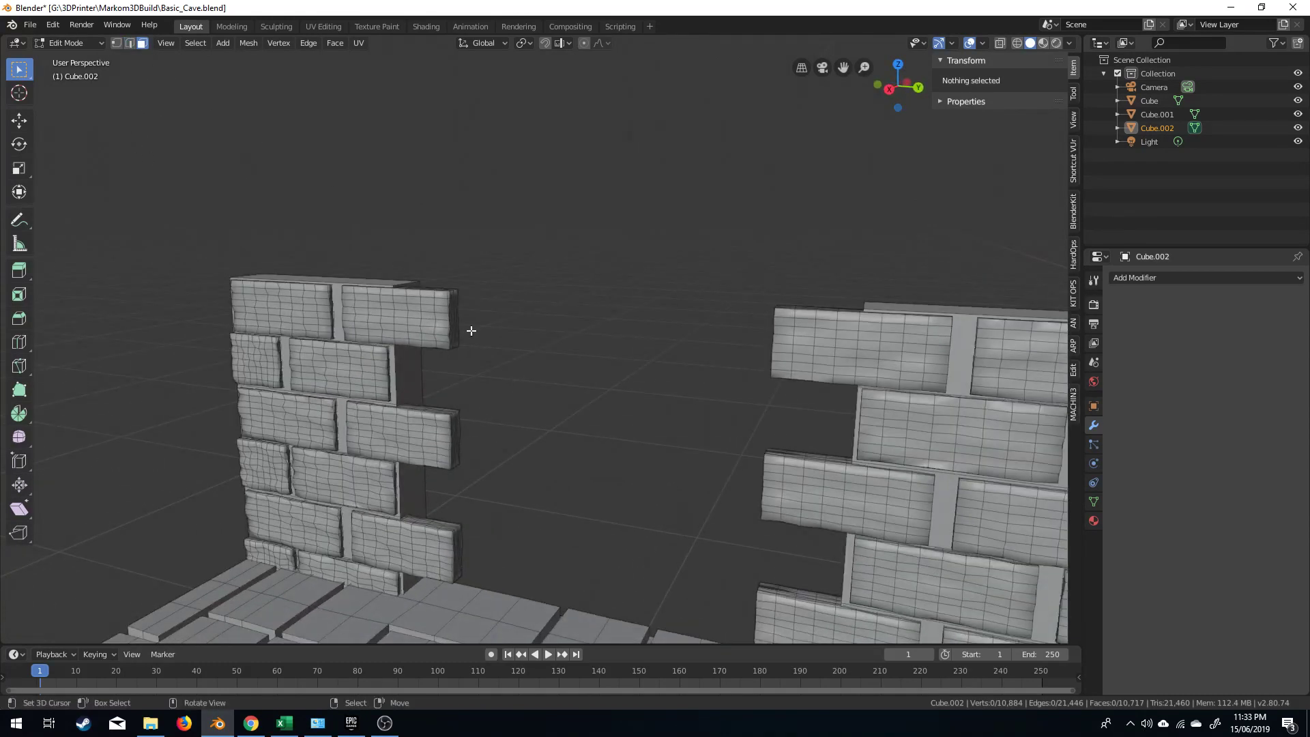
key(KP_3)
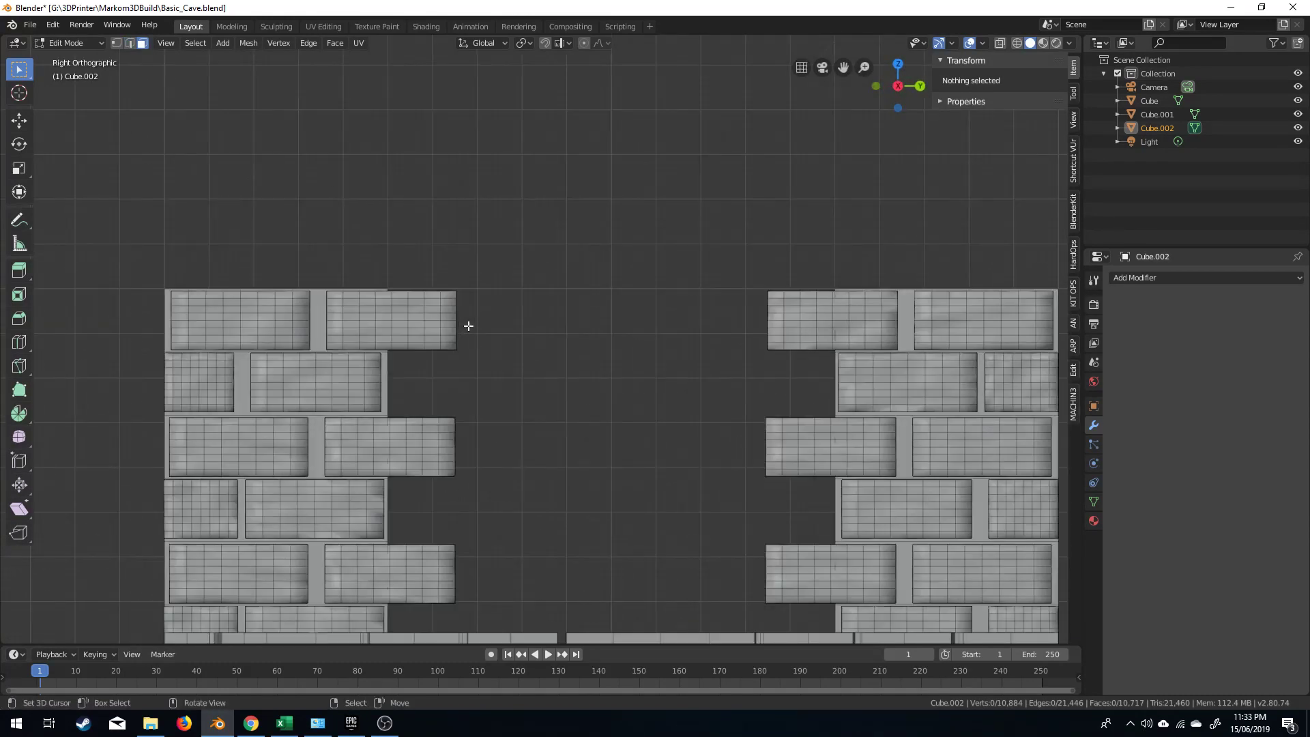
key(z)
click(464, 320)
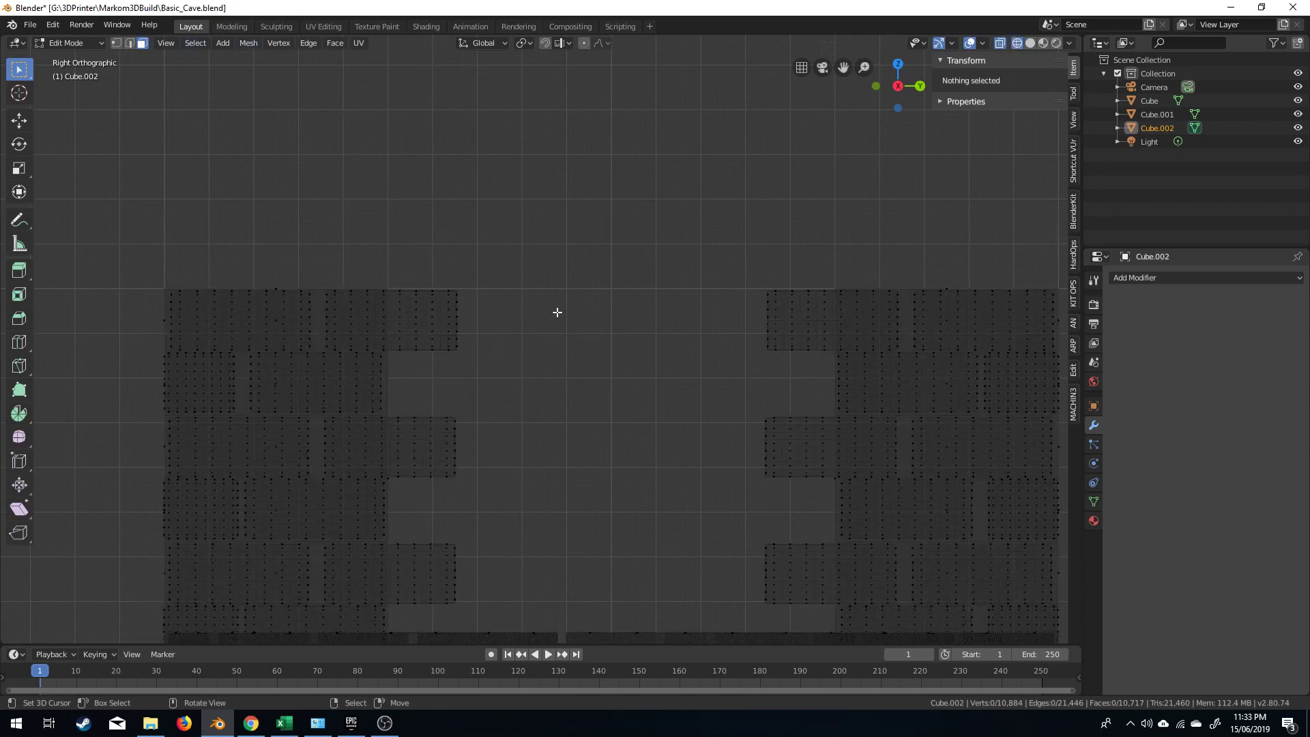
drag(568, 224, 453, 623)
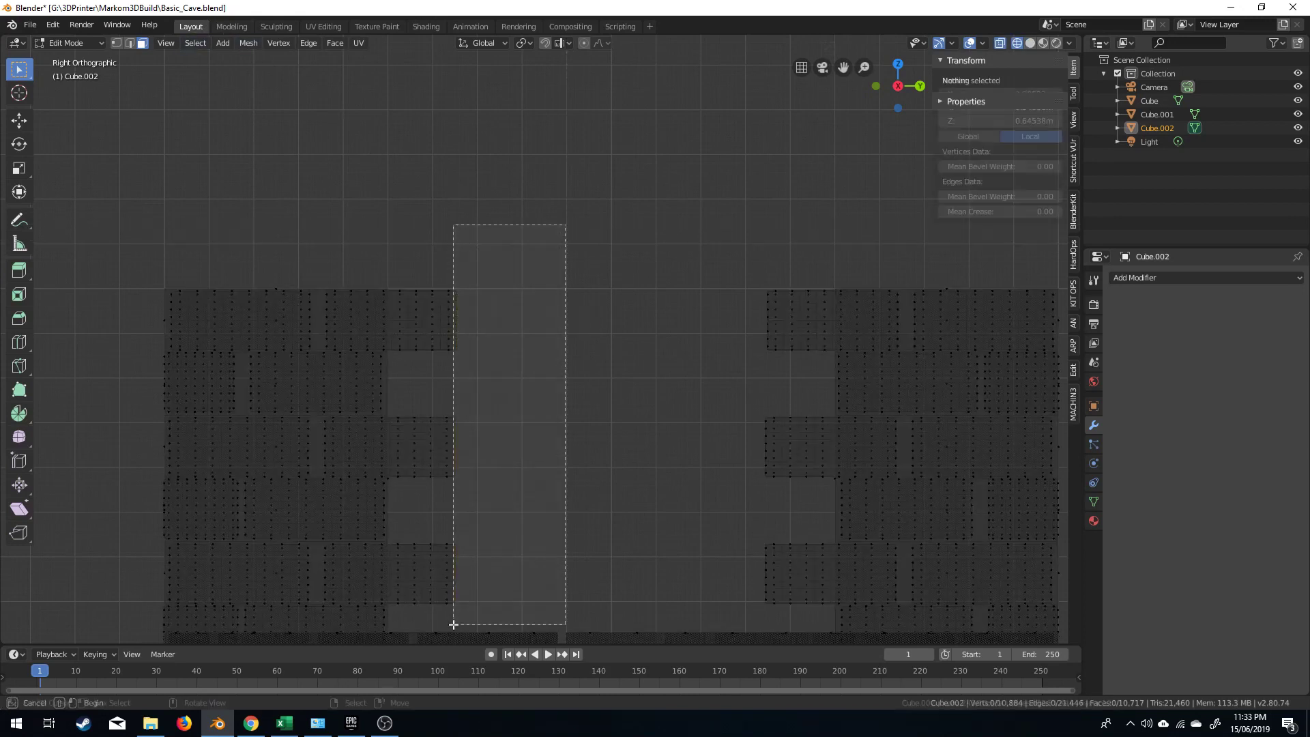
click(602, 42)
click(571, 104)
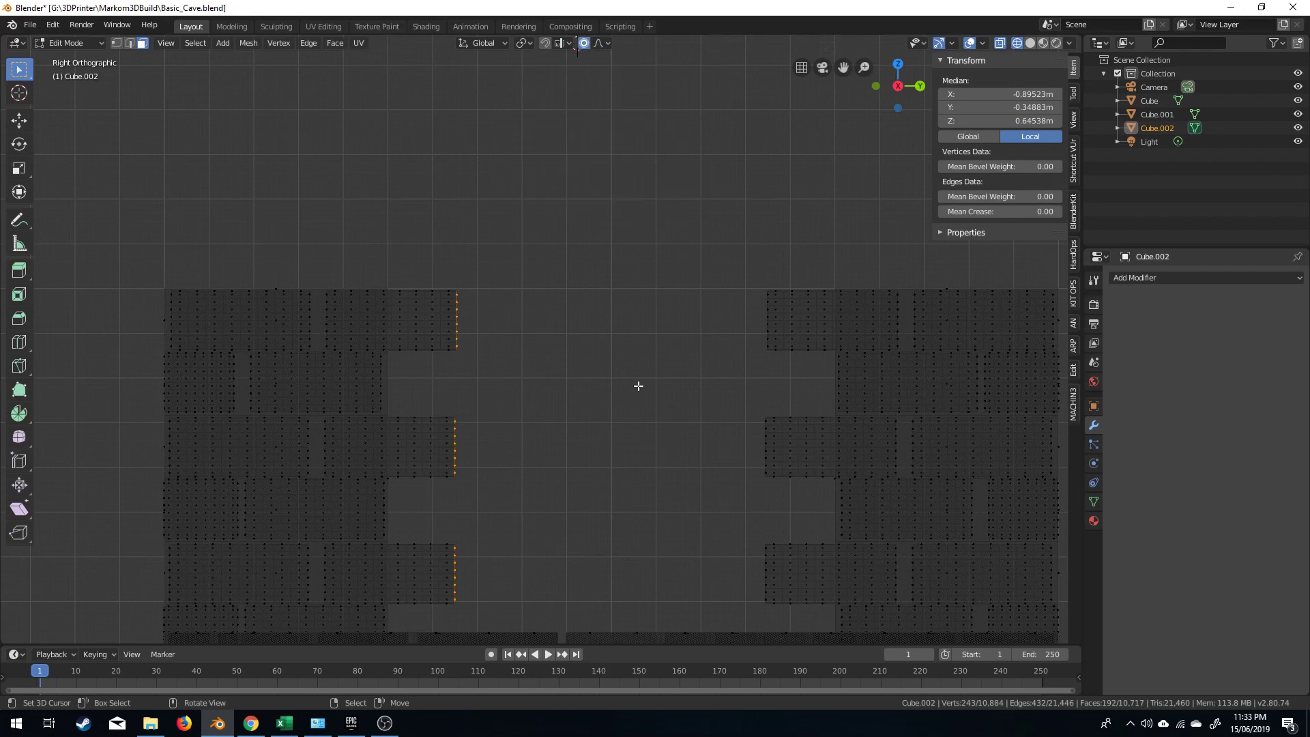
Move the selected brick ends about 0.165 m along negative Y with a proportional size of 0.24, flush with the wall backing
key(g)
key(x)
key(x)
key(x)
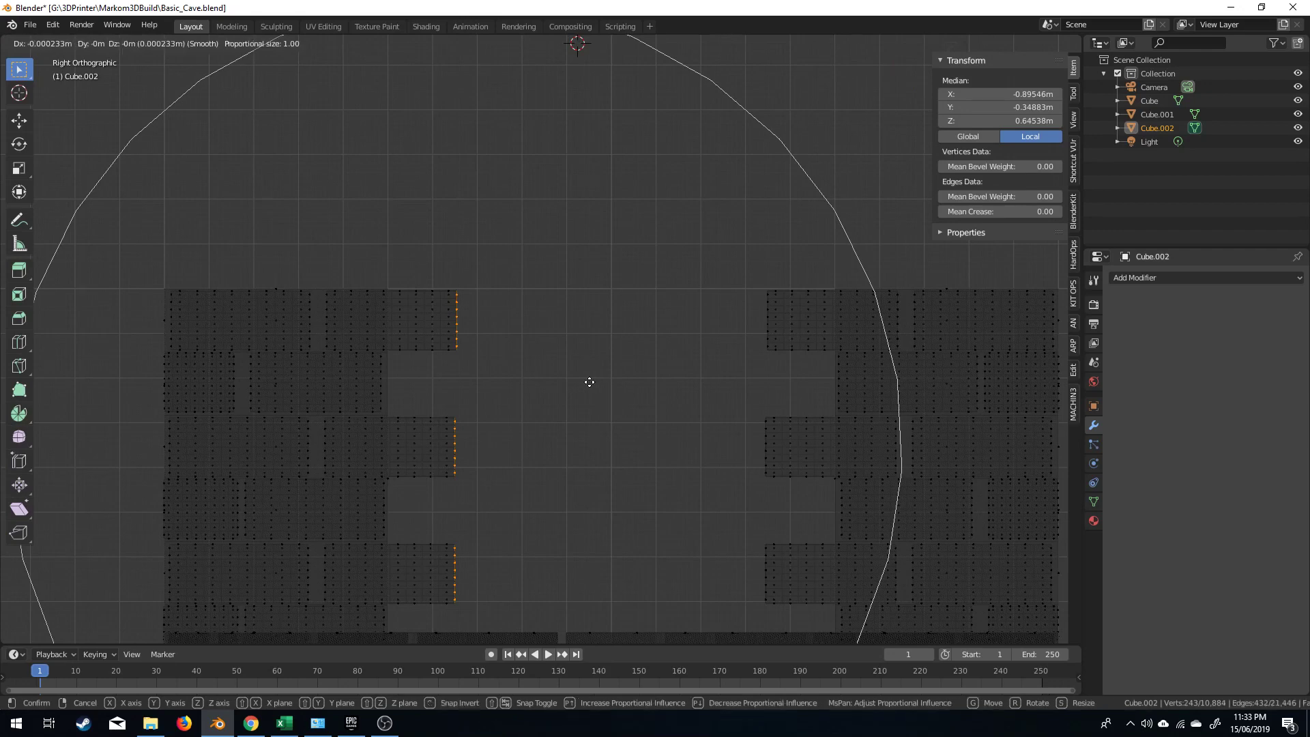
key(y)
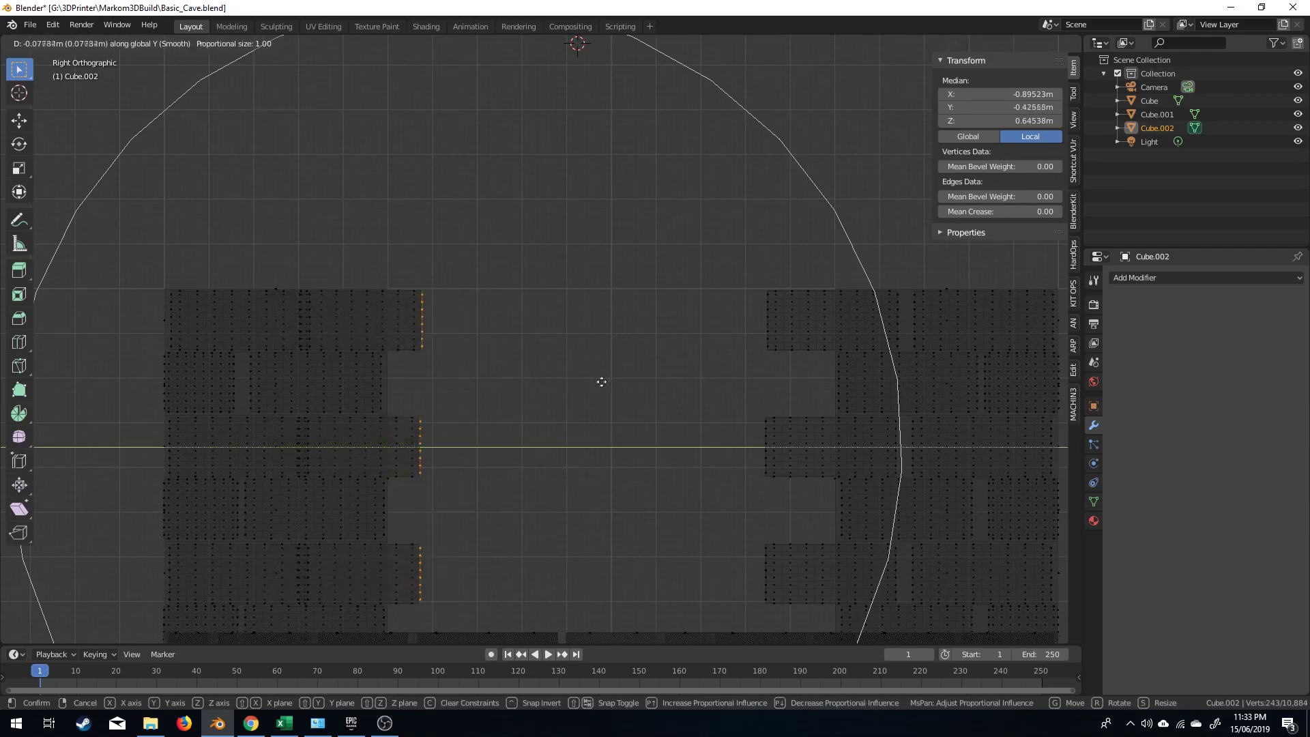
scroll(600, 382, up, 13)
scroll(600, 382, up, 2)
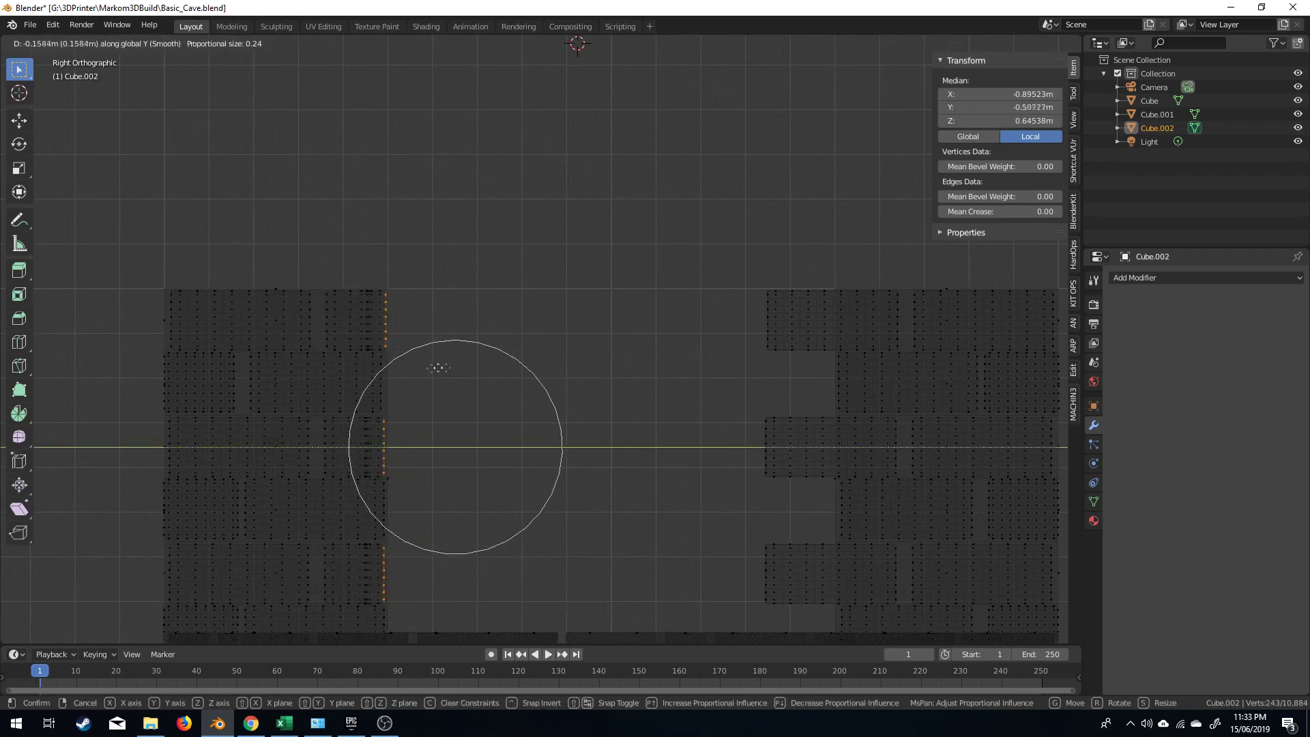
click(434, 366)
shift+middle_drag(443, 366, 313, 301)
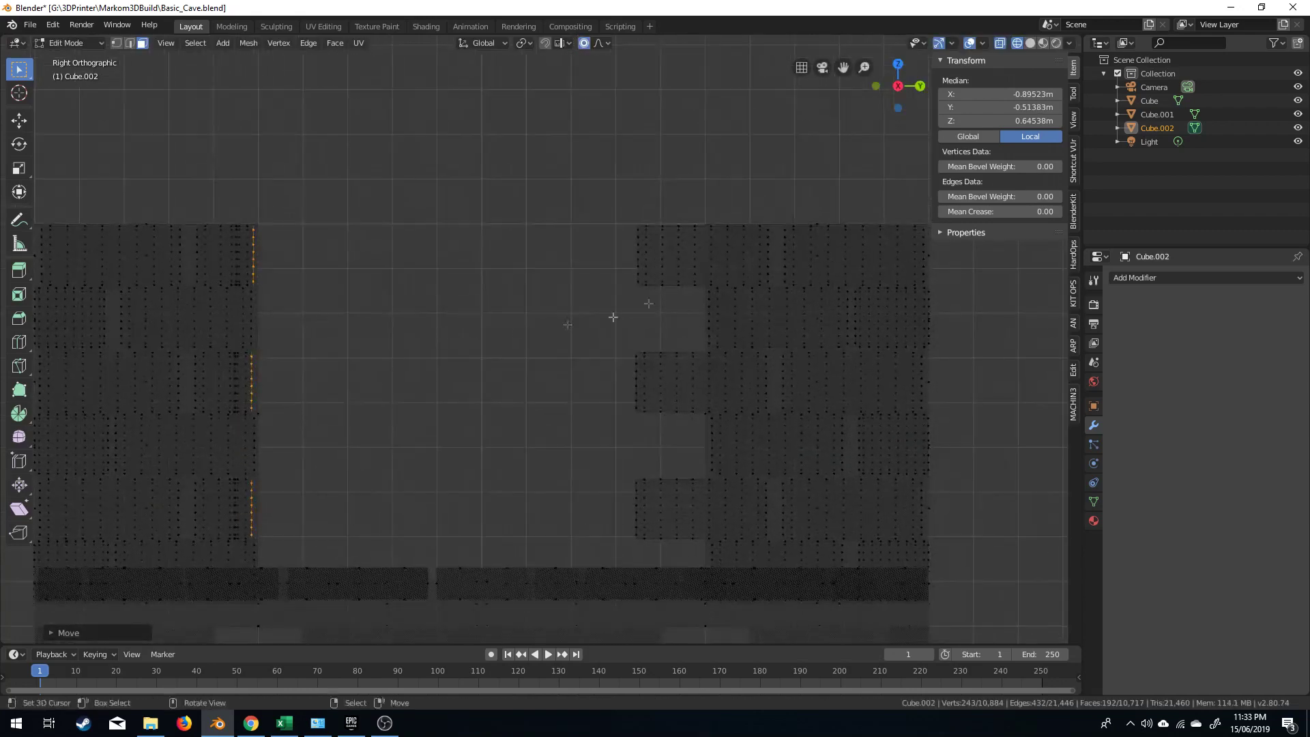
click(635, 226)
key(b)
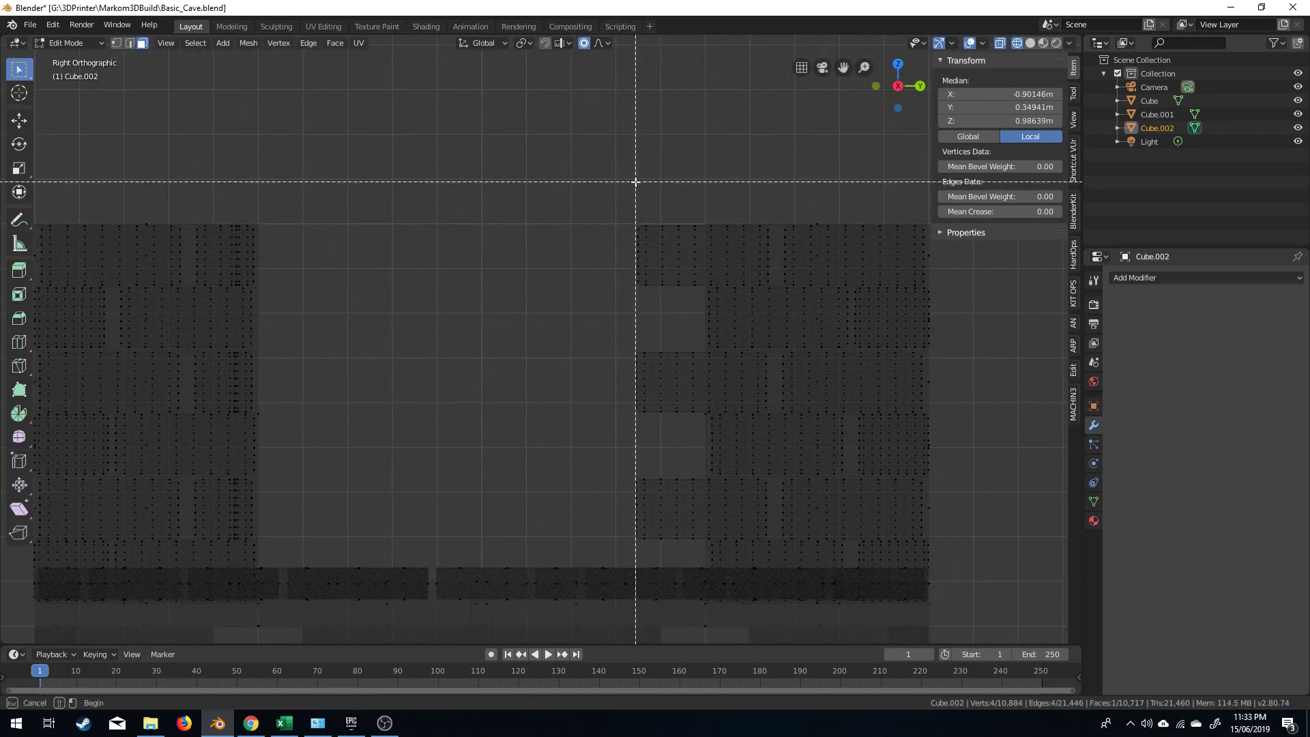
drag(638, 179, 564, 541)
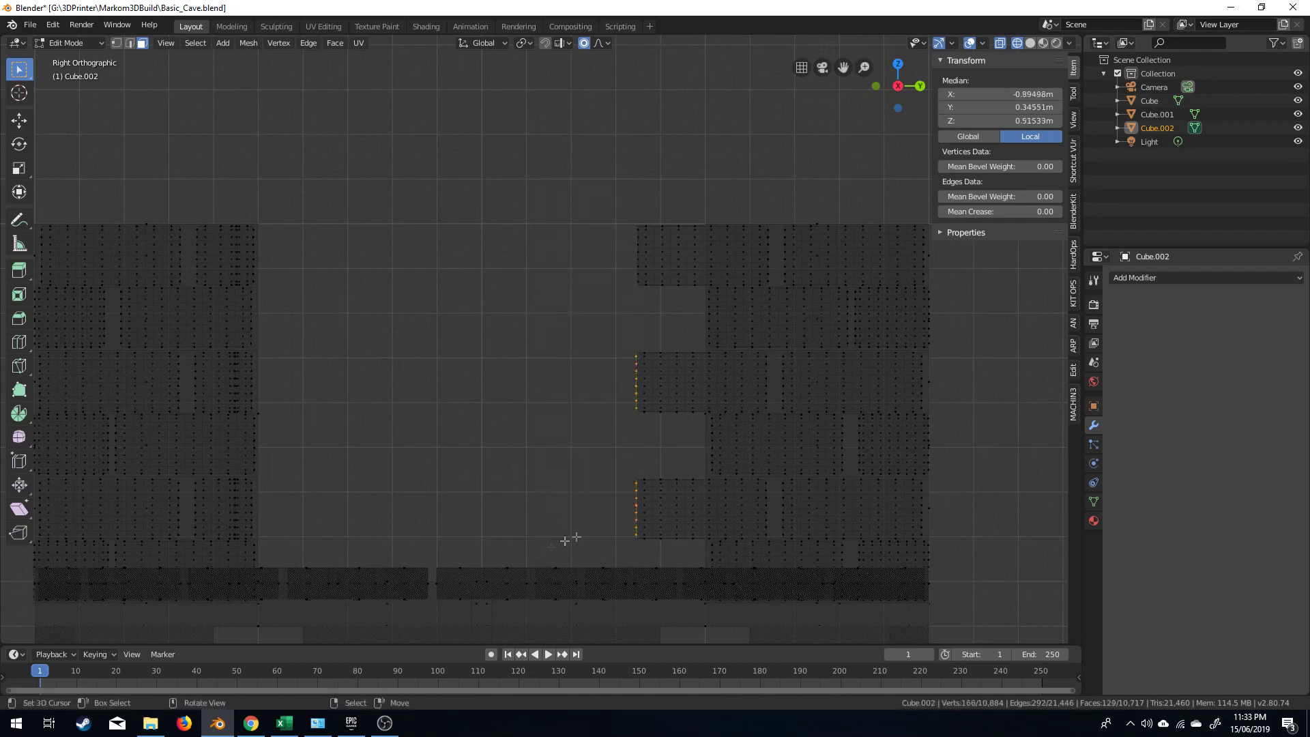
key(g)
key(y)
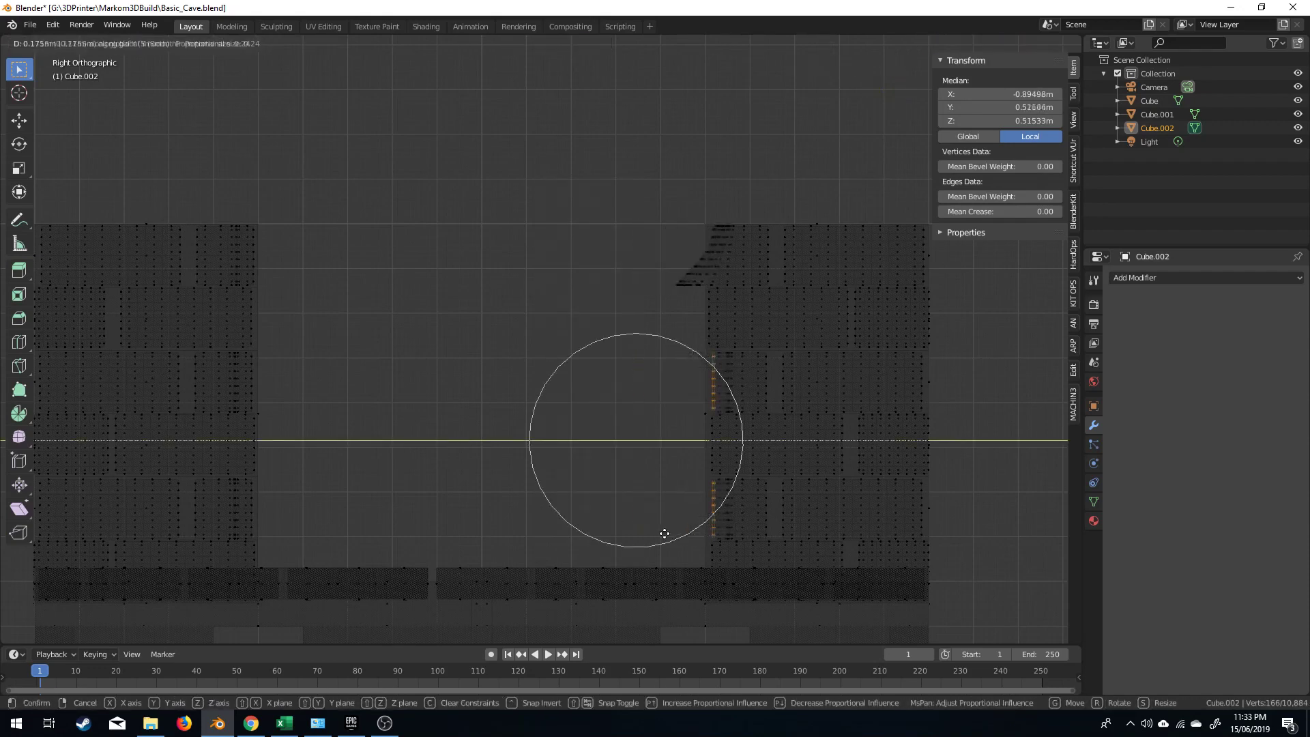
right_click(598, 532)
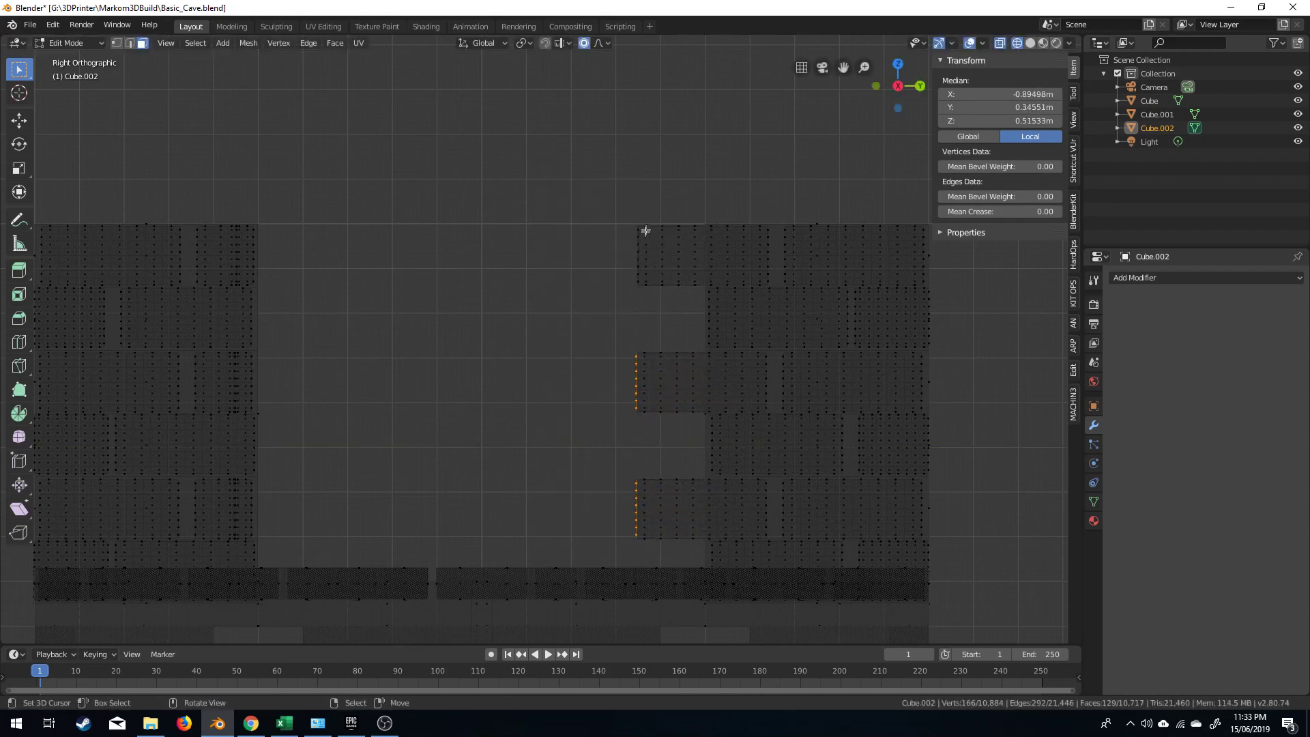
Select the end faces of all three bricks protruding from the positive Y side and move them about 0.15 m along Y with proportional editing
key(b)
drag(640, 199, 596, 328)
key(g)
key(y)
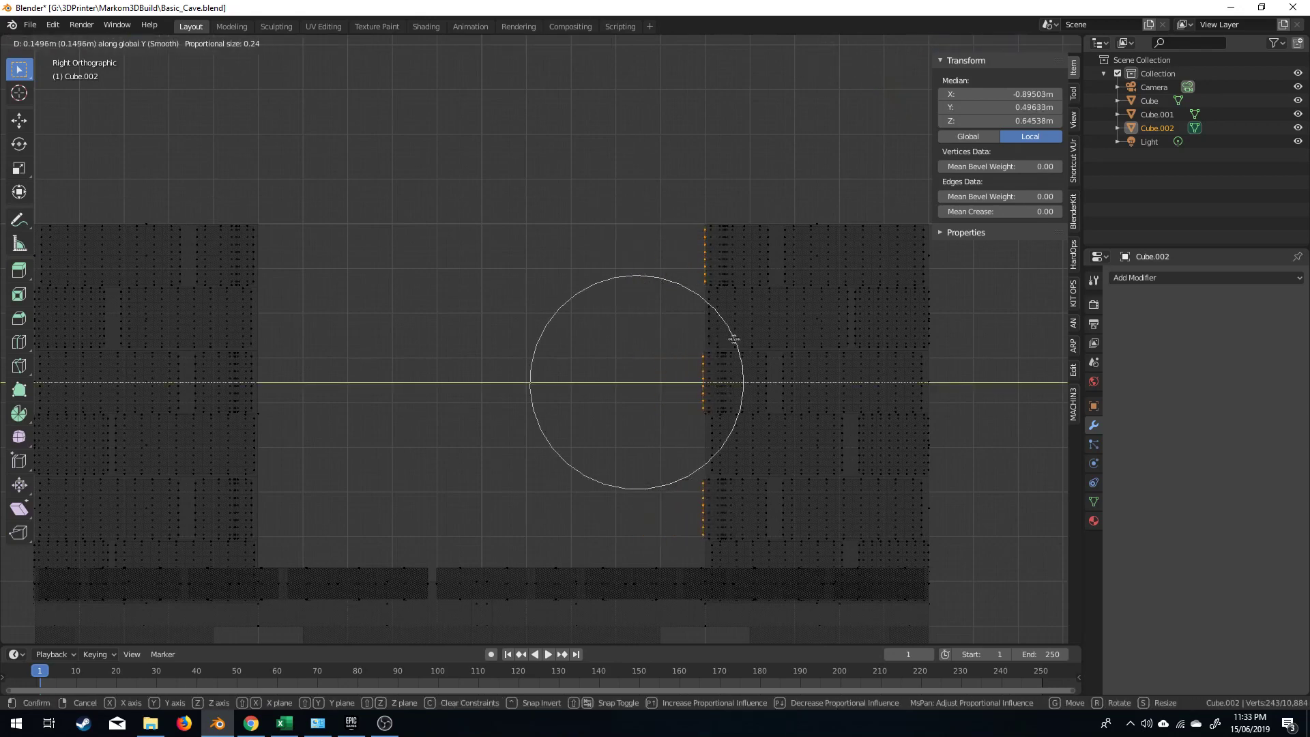
click(757, 340)
Return to Object Mode with solid shading and view the opening tile alongside the single-wall and corner tiles
scroll(491, 412, down, 5)
key(Tab)
middle_drag(491, 412, 606, 448)
key(shift+z)
mouse_move(711, 448)
middle_down()
mouse_move(539, 534)
mouse_move(486, 535)
middle_up()
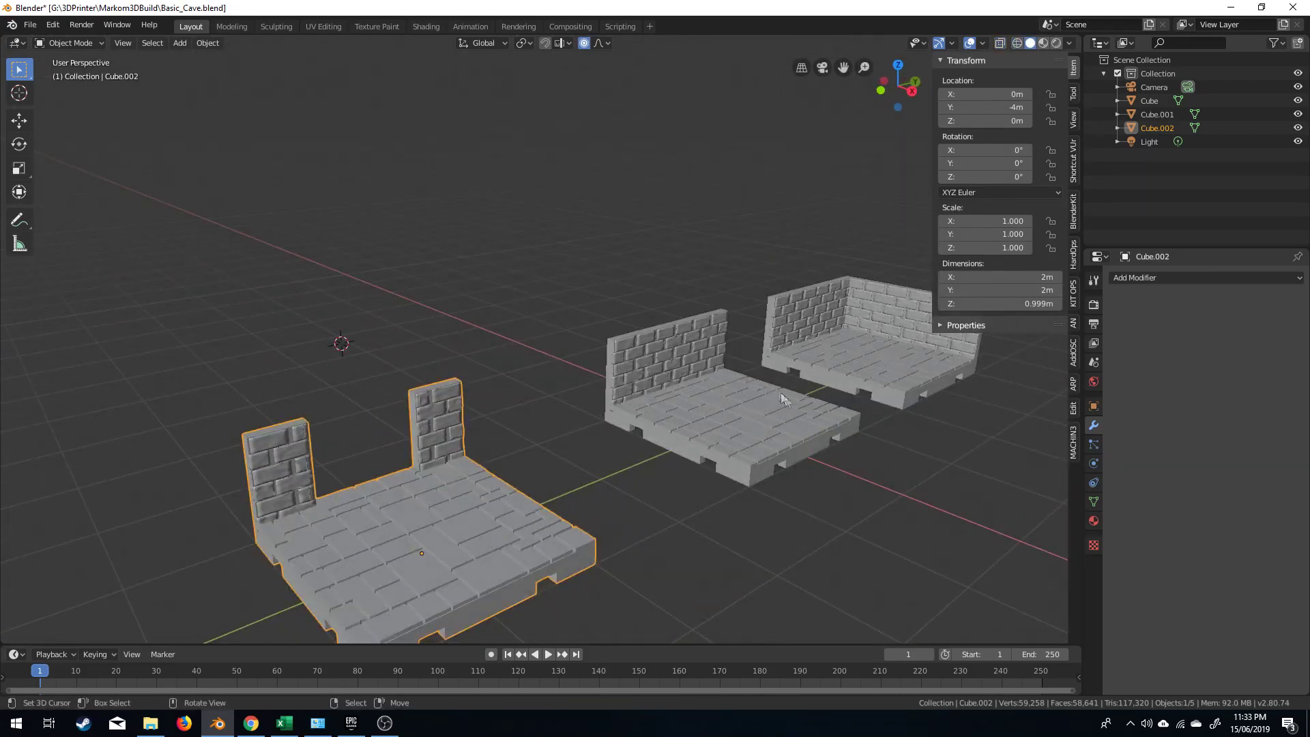
shift+middle_drag(781, 426, 541, 452)
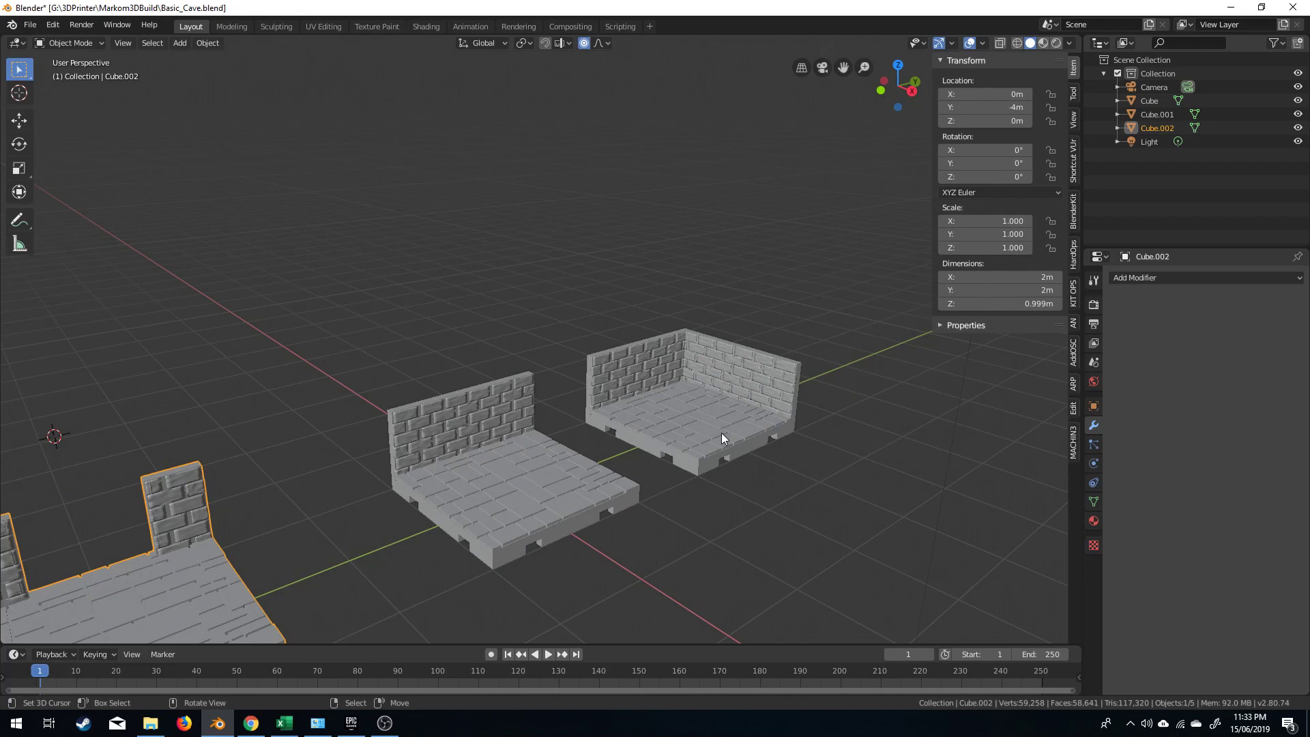